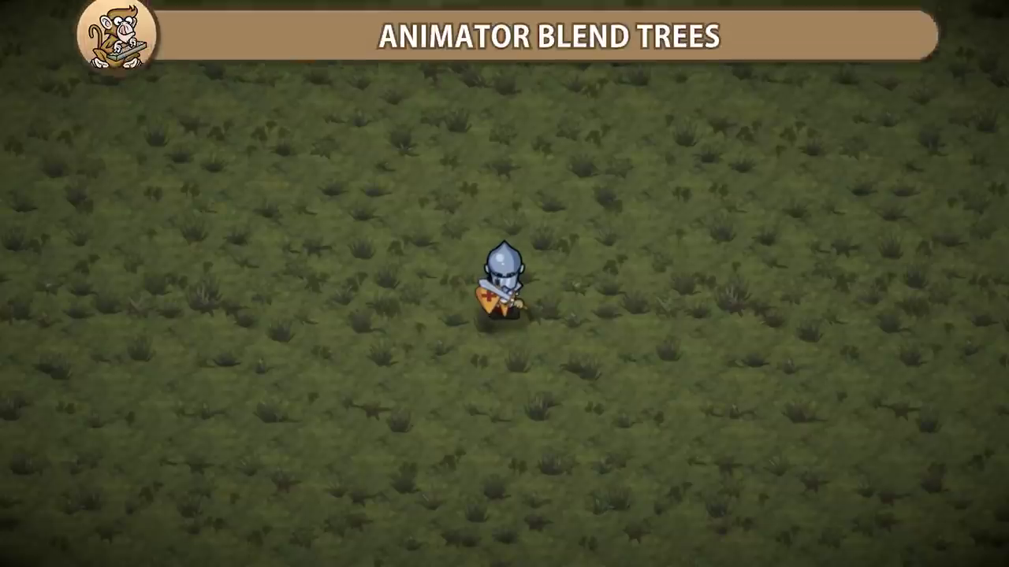
{"action": "key", "text": "d"}
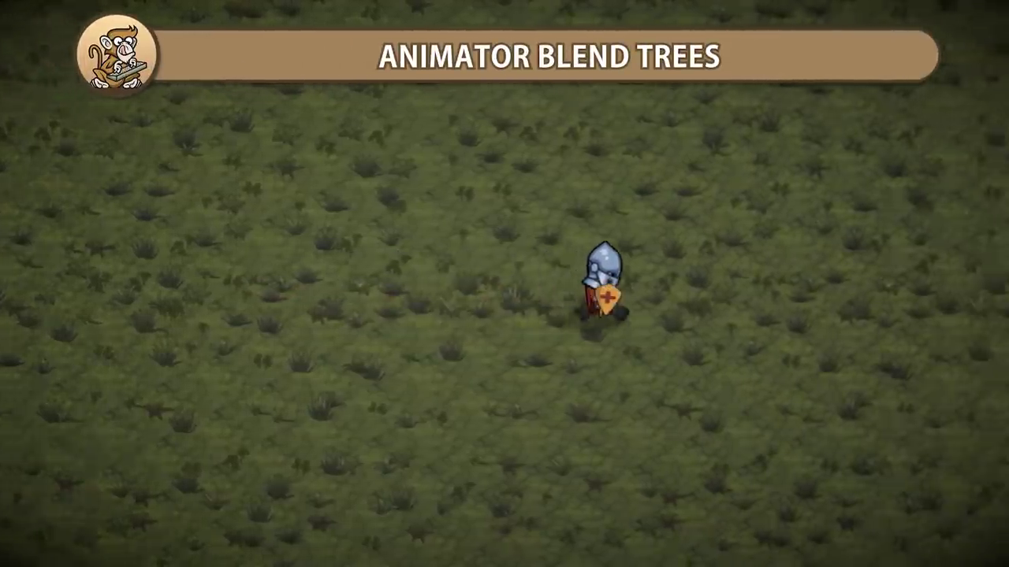
{"action": "key", "text": "a"}
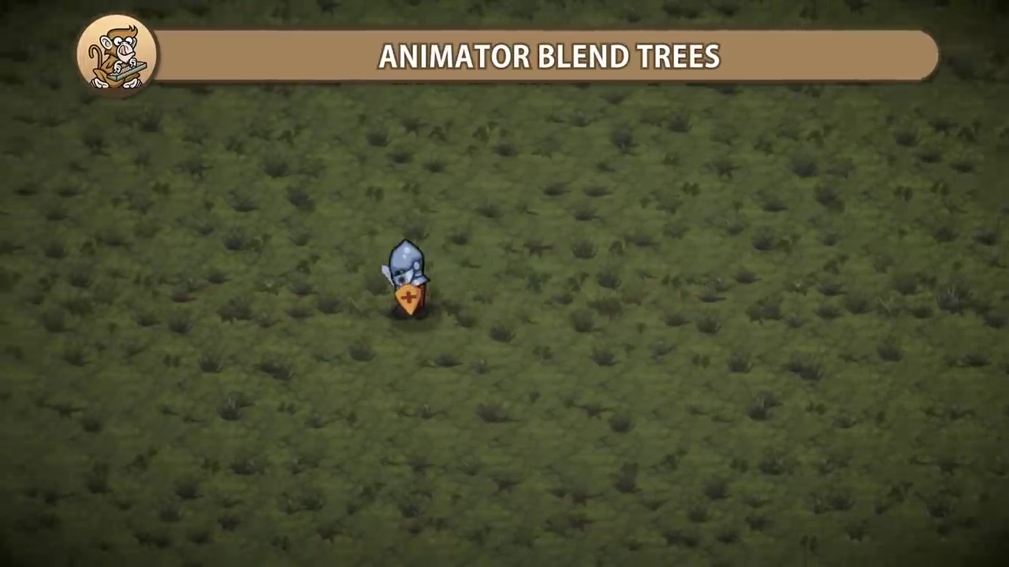
{"action": "key", "text": "w"}
{"action": "key", "text": "s"}
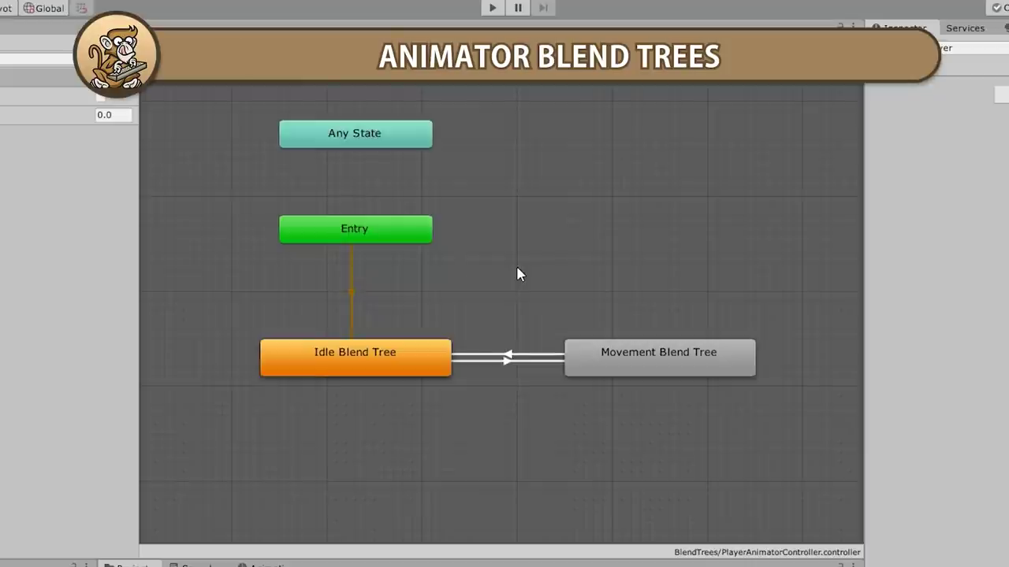
Open the Movement Blend Tree state to examine its walk motions and root node
{"action": "double_click", "coordinate": [655, 371]}
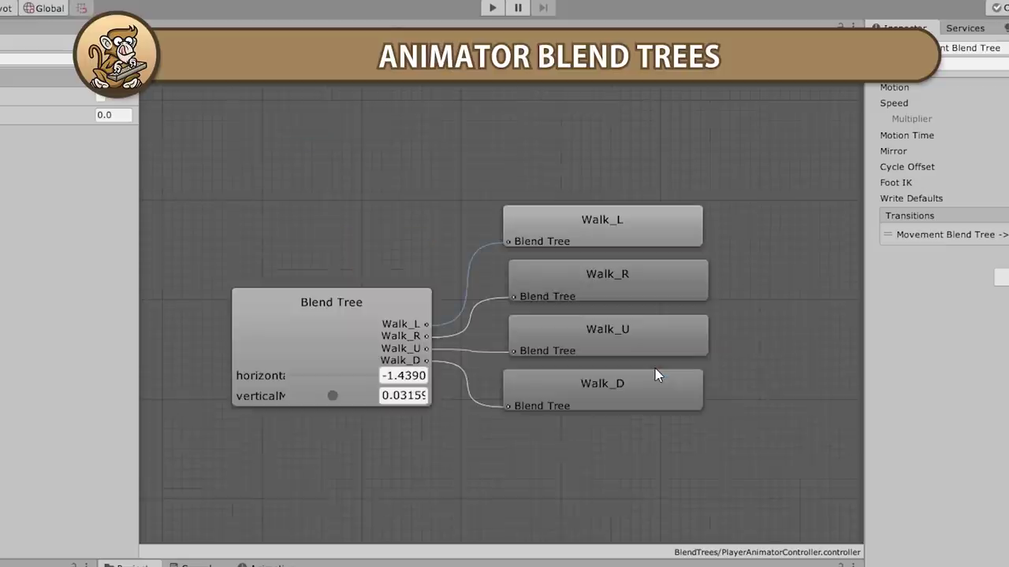
{"action": "left_click", "coordinate": [331, 339]}
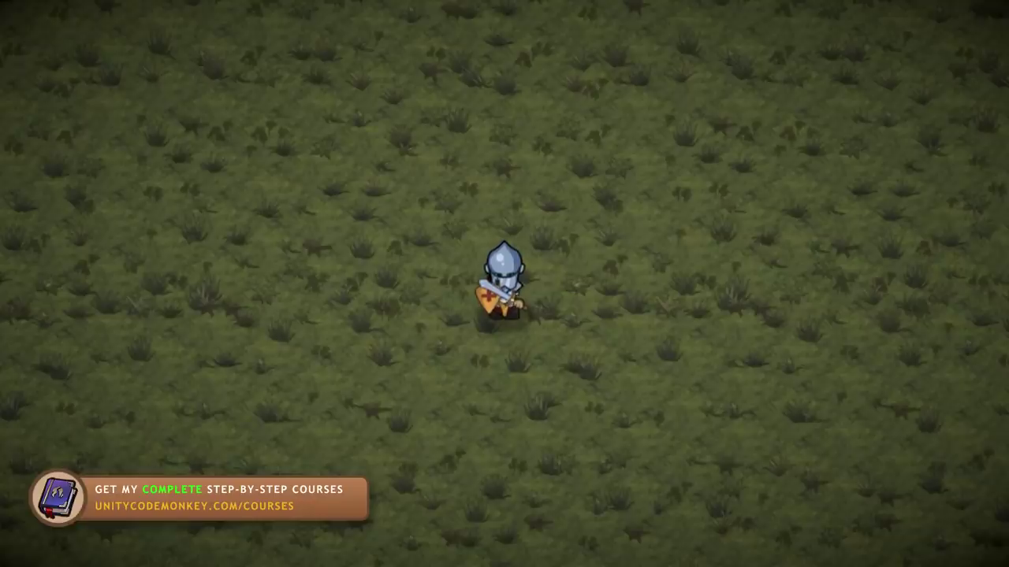
{"action": "key", "text": "d"}
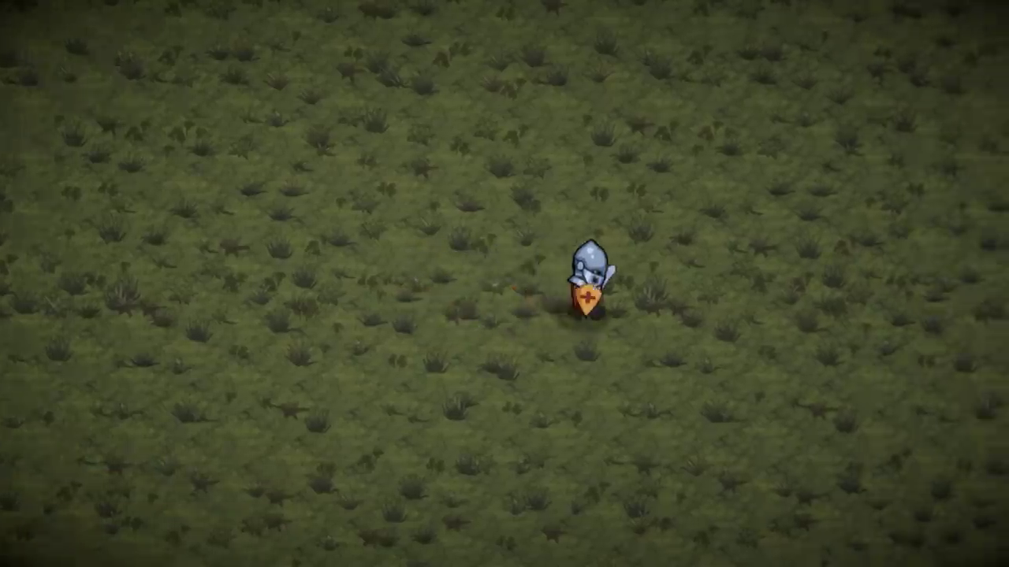
{"action": "key", "text": "a"}
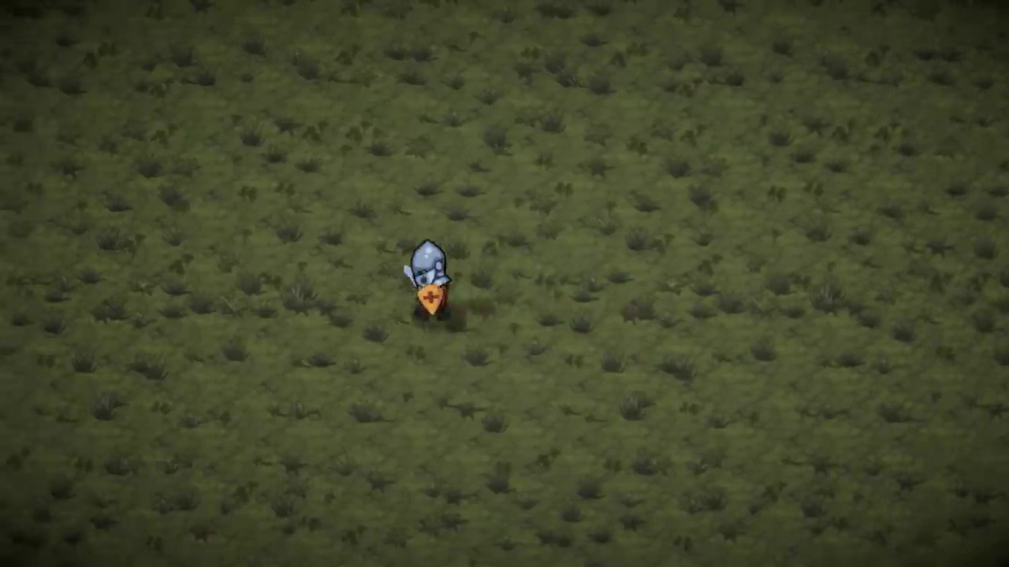
{"action": "key", "text": "w"}
{"action": "key", "text": "s"}
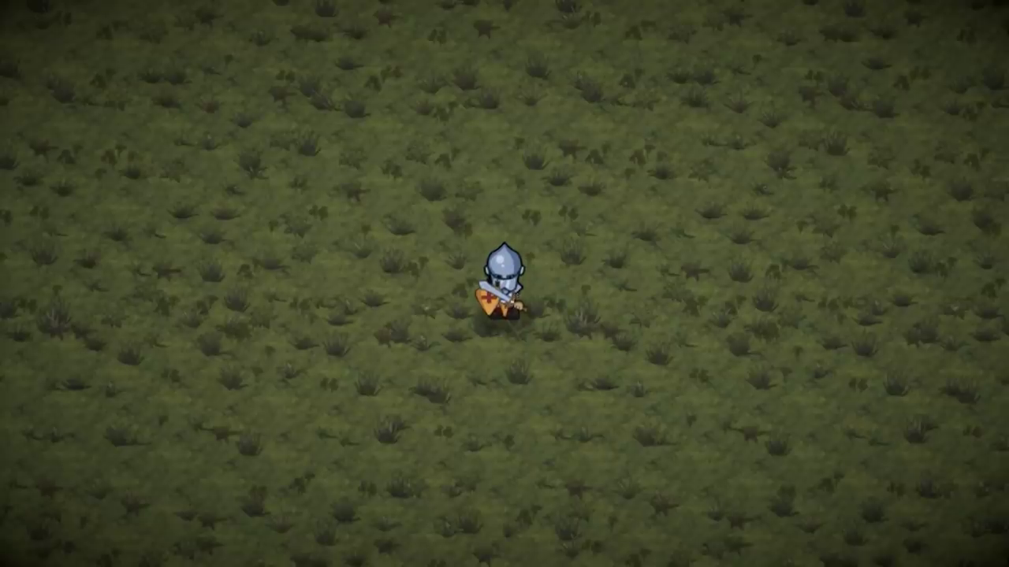
{"action": "key", "text": "d"}
{"action": "key", "text": "w"}
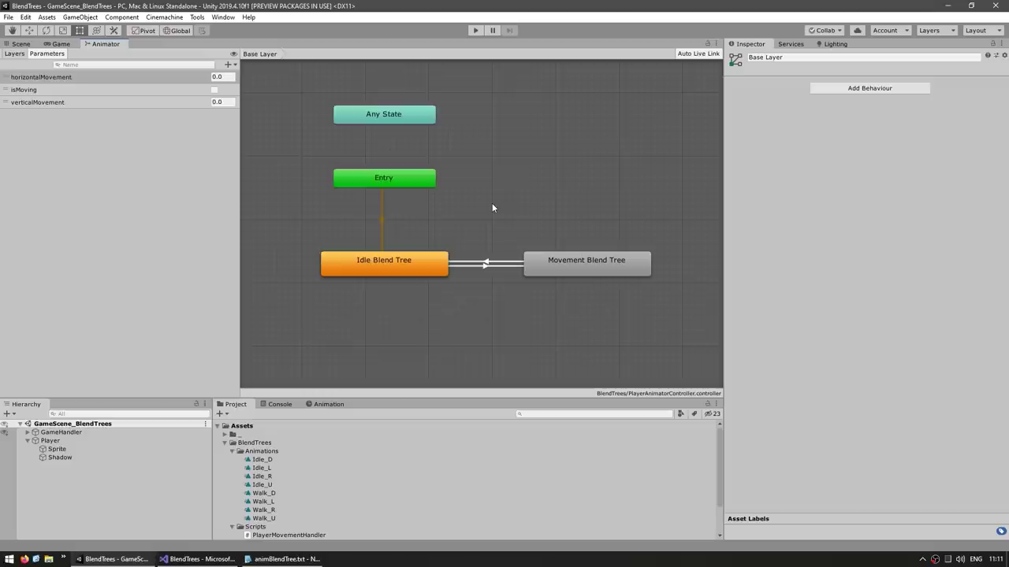
Examine the Idle Blend Tree and Movement Blend Tree states, opening the movement one to view its nodes
{"action": "left_click", "coordinate": [425, 265]}
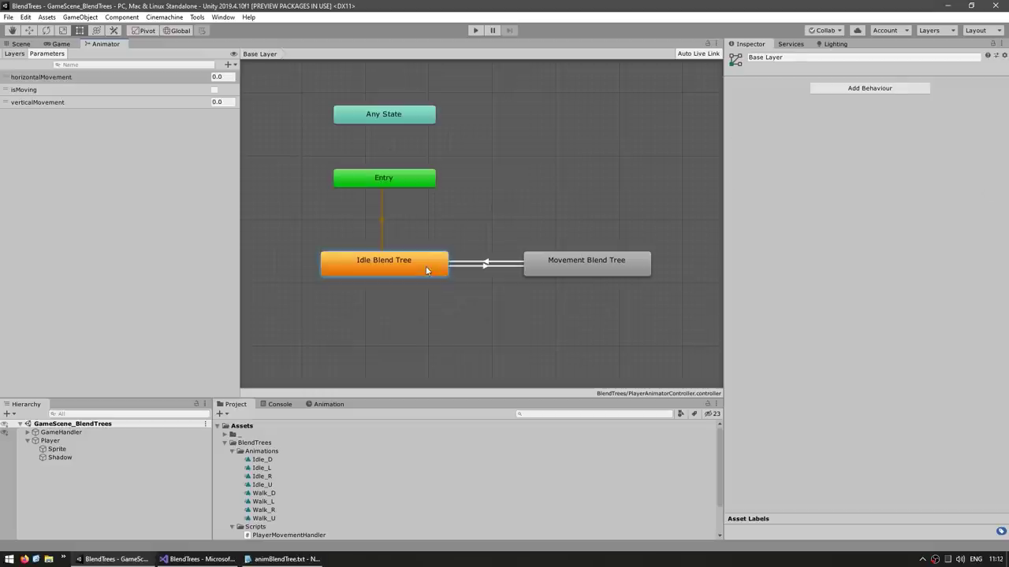
{"action": "left_click", "coordinate": [590, 272]}
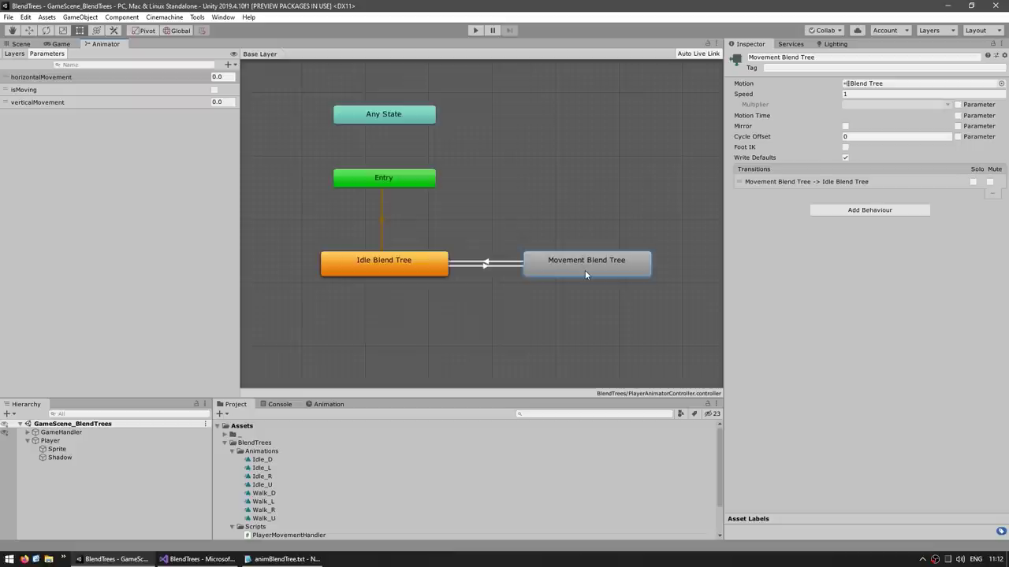
{"action": "double_click", "coordinate": [585, 272]}
{"action": "left_click", "coordinate": [368, 244]}
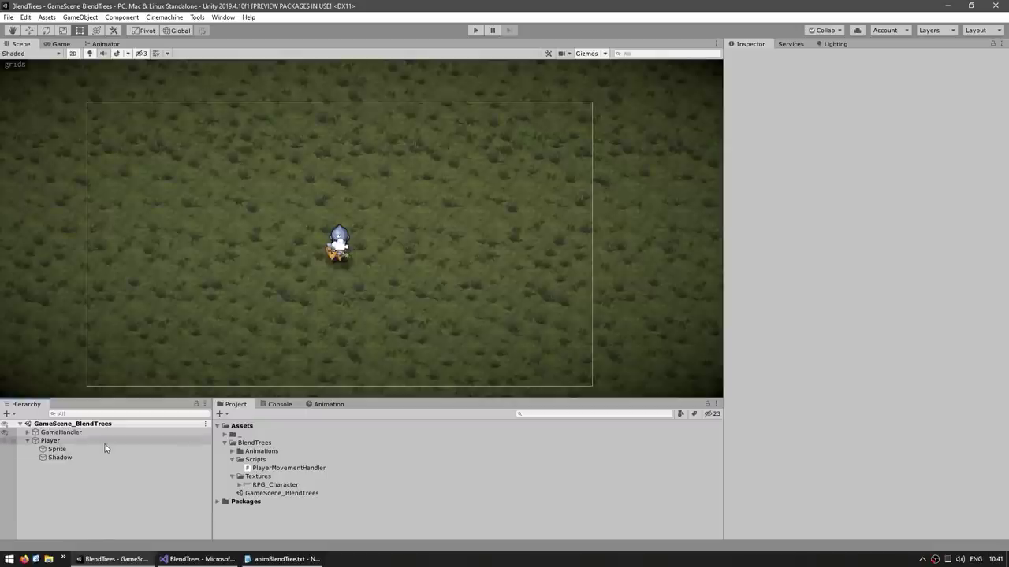
Add an Animator component to the Player object
{"action": "left_click", "coordinate": [105, 442]}
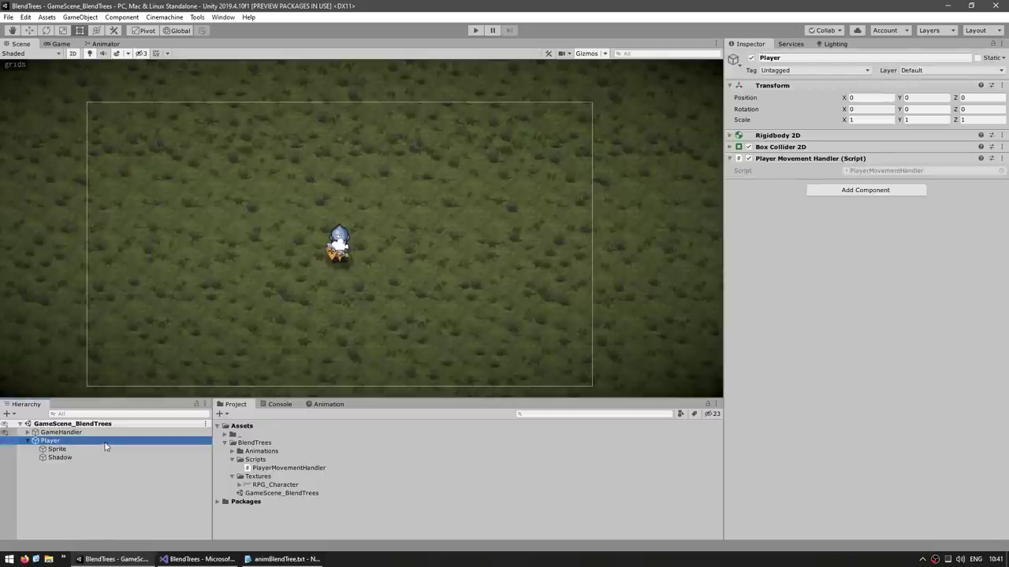
{"action": "left_click", "coordinate": [870, 193]}
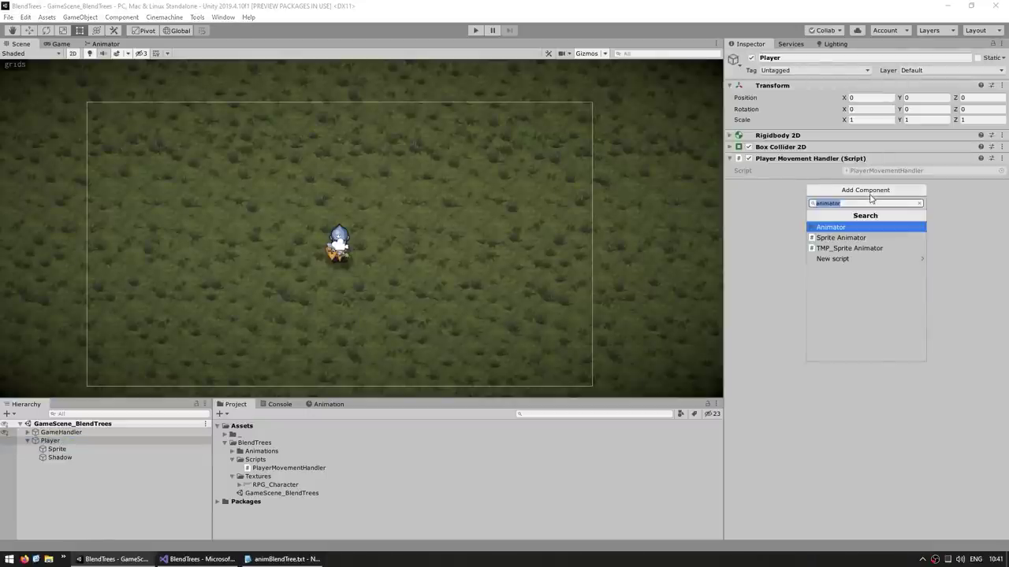
{"action": "type", "text": "anmt"}
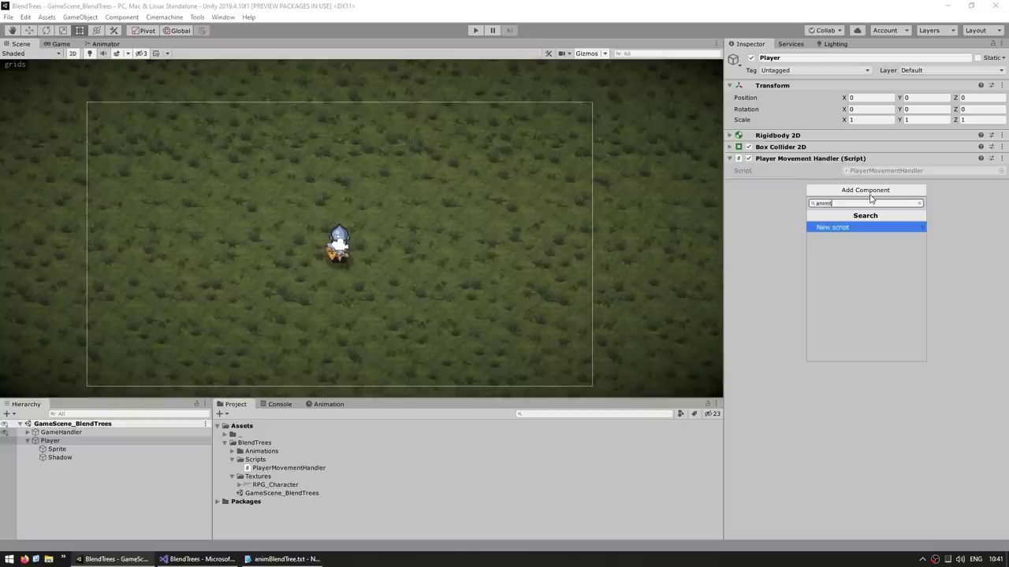
{"action": "key", "text": "BackSpace"}
{"action": "key", "text": "BackSpace"}
{"action": "key", "text": "BackSpace"}
{"action": "type", "text": "ator"}
{"action": "key", "text": "Return"}
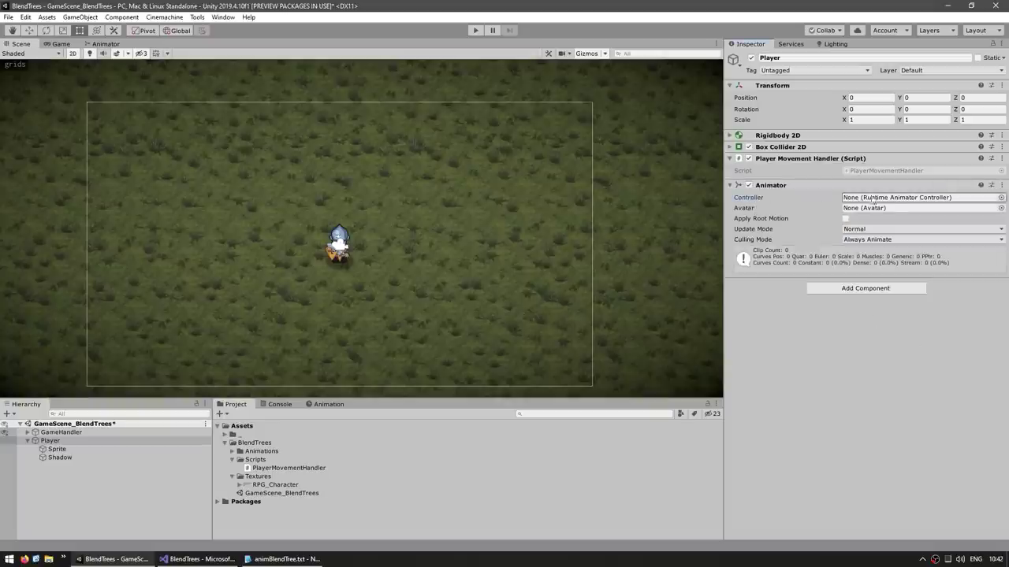
Create an Animator Controller named PlayerAnimatorController in the BlendTrees folder
{"action": "left_click", "coordinate": [251, 445]}
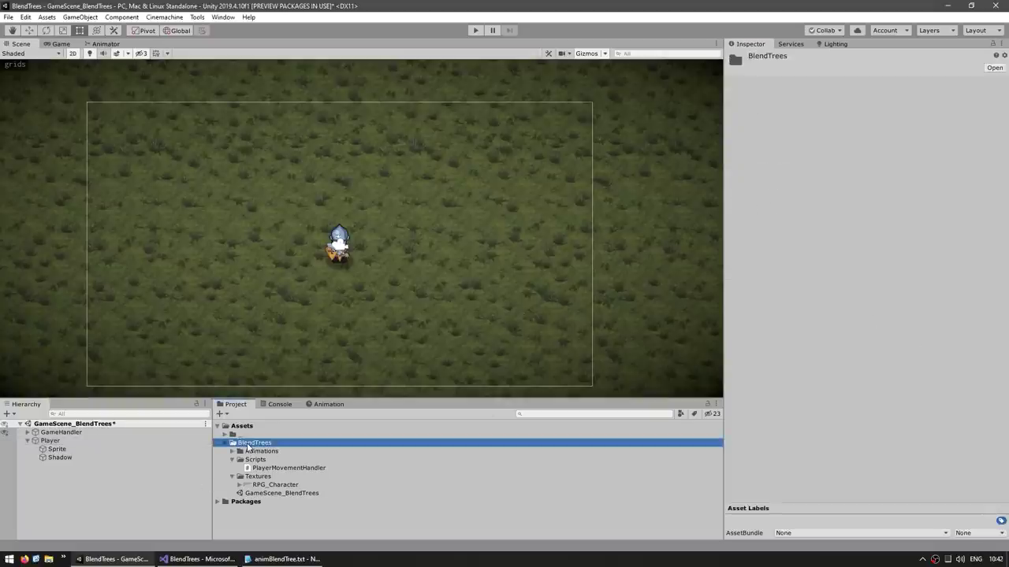
{"action": "right_click", "coordinate": [249, 443]}
{"action": "mouse_move", "coordinate": [291, 173]}
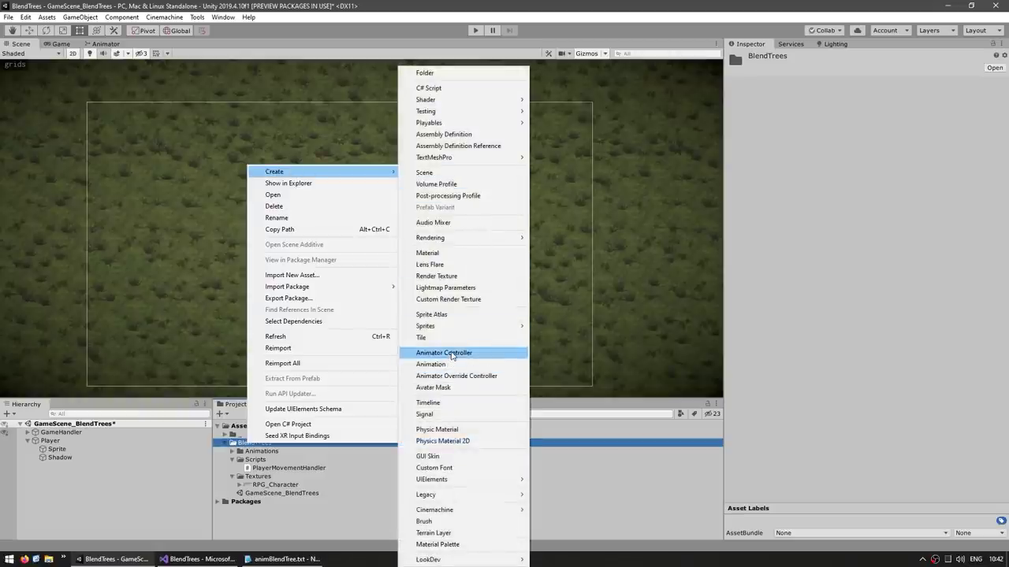
{"action": "left_click", "coordinate": [451, 355]}
{"action": "type", "text": "PlayerAnimat"}
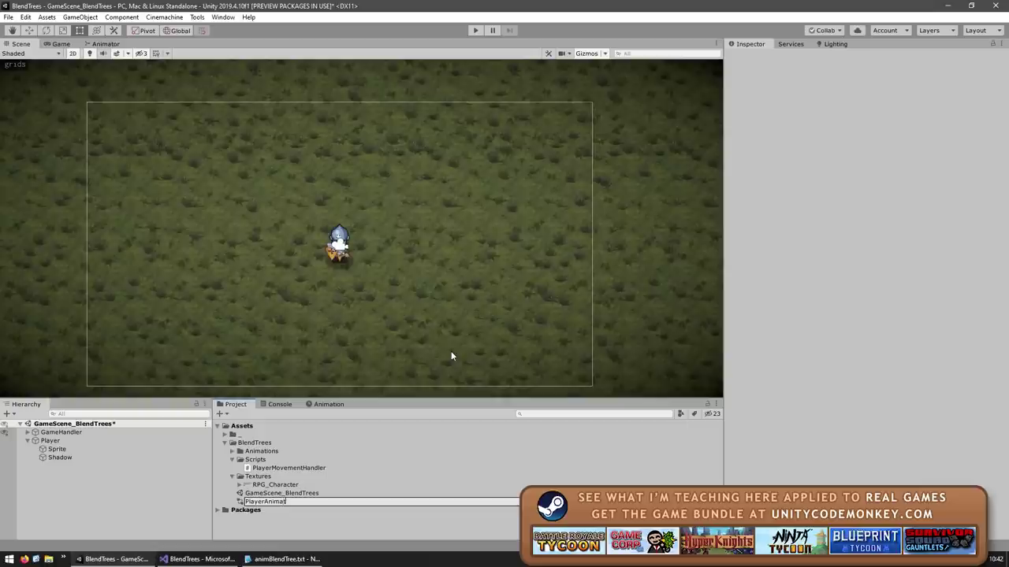
{"action": "type", "text": "orController"}
{"action": "key", "text": "Return"}
Assign PlayerAnimatorController to the Player's Animator component and open its state graph with all nodes framed
{"action": "left_click", "coordinate": [50, 441]}
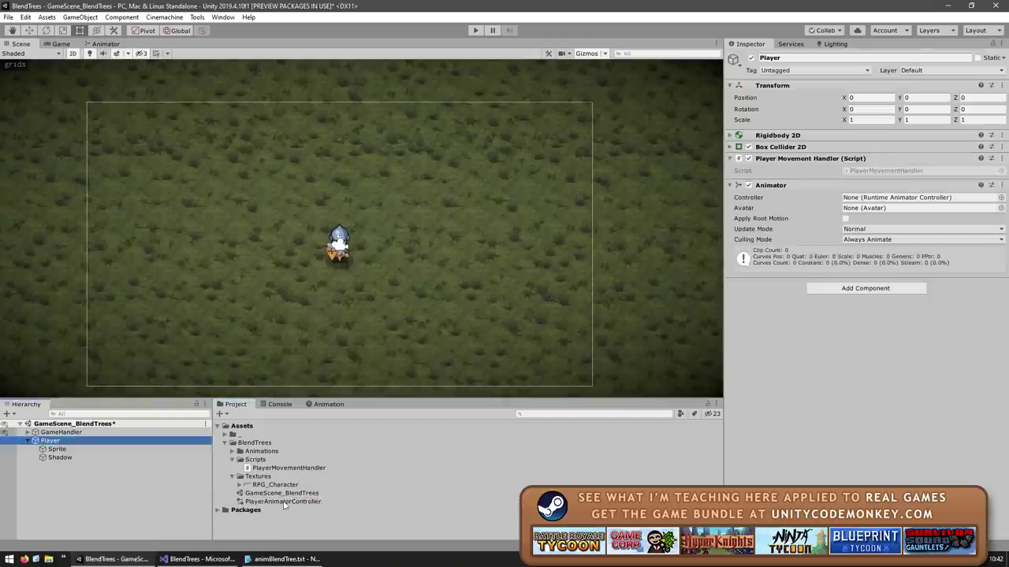
{"action": "left_click_drag", "start_coordinate": [282, 501], "coordinate": [919, 201]}
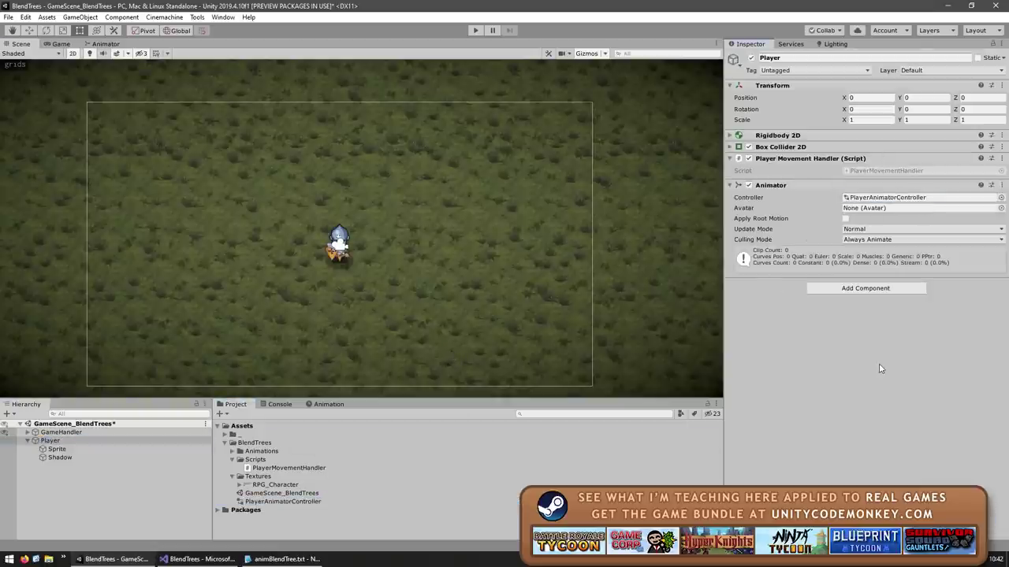
{"action": "left_click", "coordinate": [279, 503]}
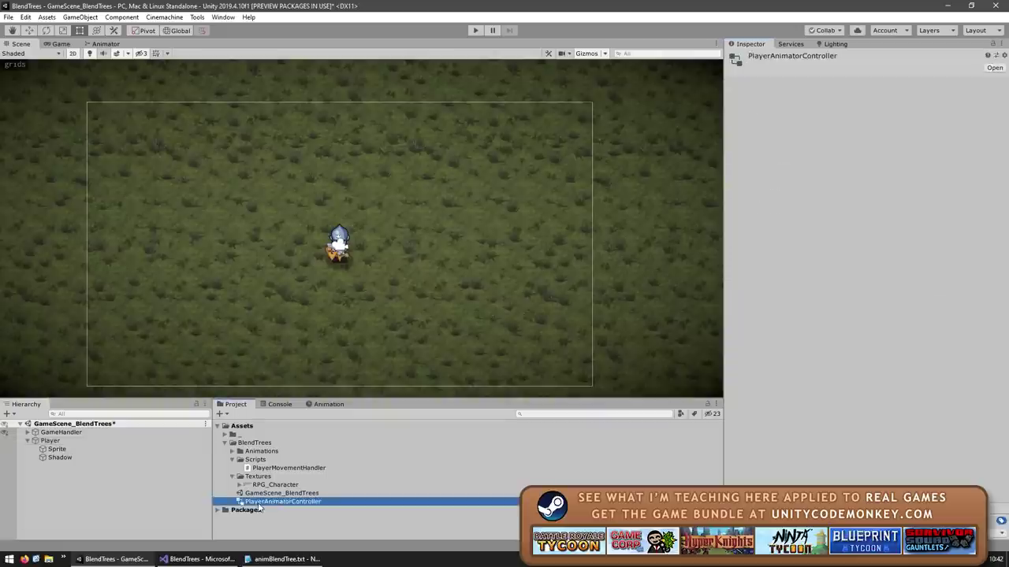
{"action": "double_click", "coordinate": [260, 502]}
{"action": "left_click", "coordinate": [473, 243]}
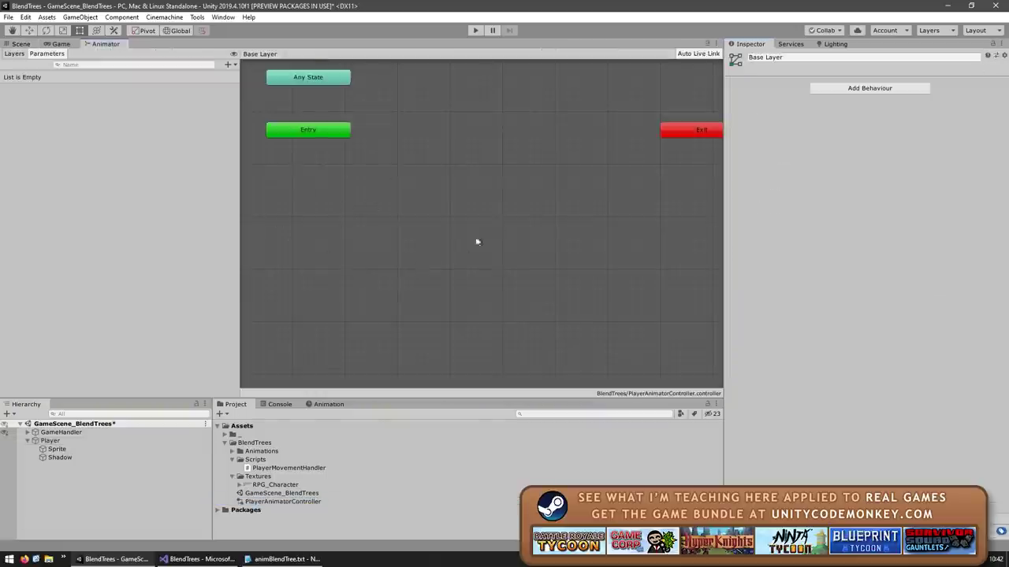
{"action": "right_click", "coordinate": [452, 249]}
{"action": "left_click", "coordinate": [502, 174]}
{"action": "key", "text": "a"}
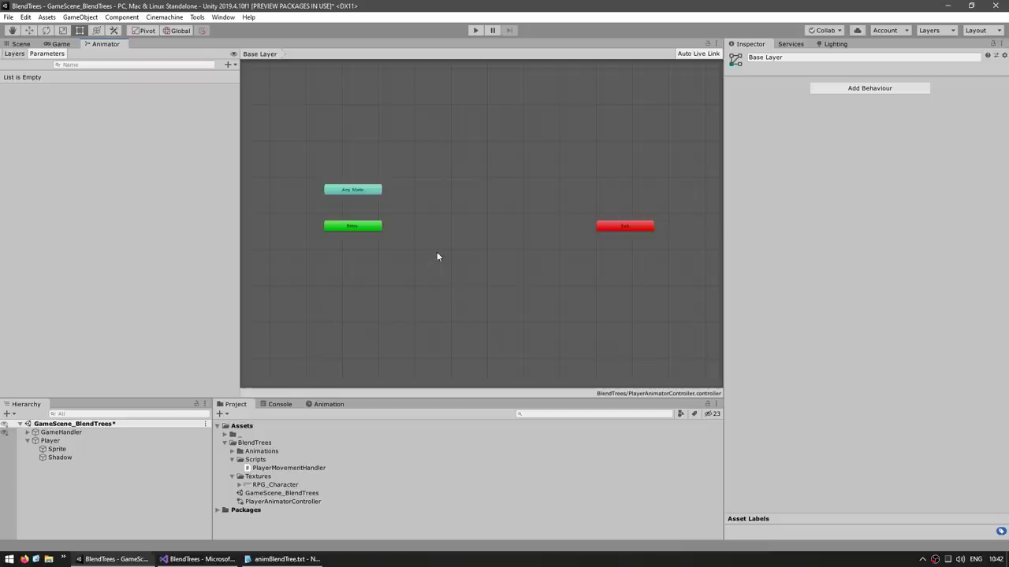
Create an empty state in the base layer and delete it
{"action": "right_click", "coordinate": [437, 253]}
{"action": "mouse_move", "coordinate": [494, 262]}
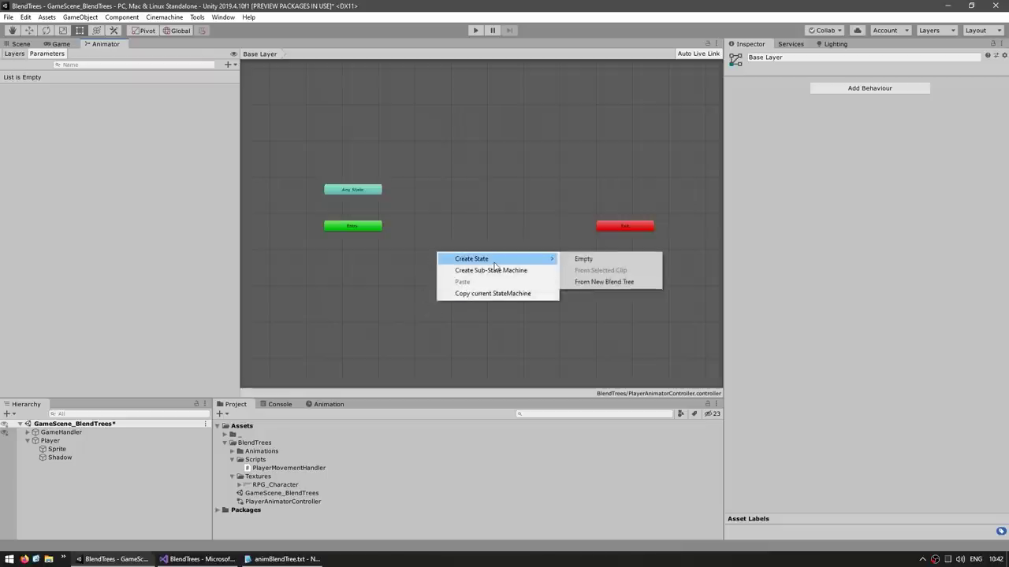
{"action": "left_click", "coordinate": [604, 263]}
{"action": "left_click", "coordinate": [464, 258]}
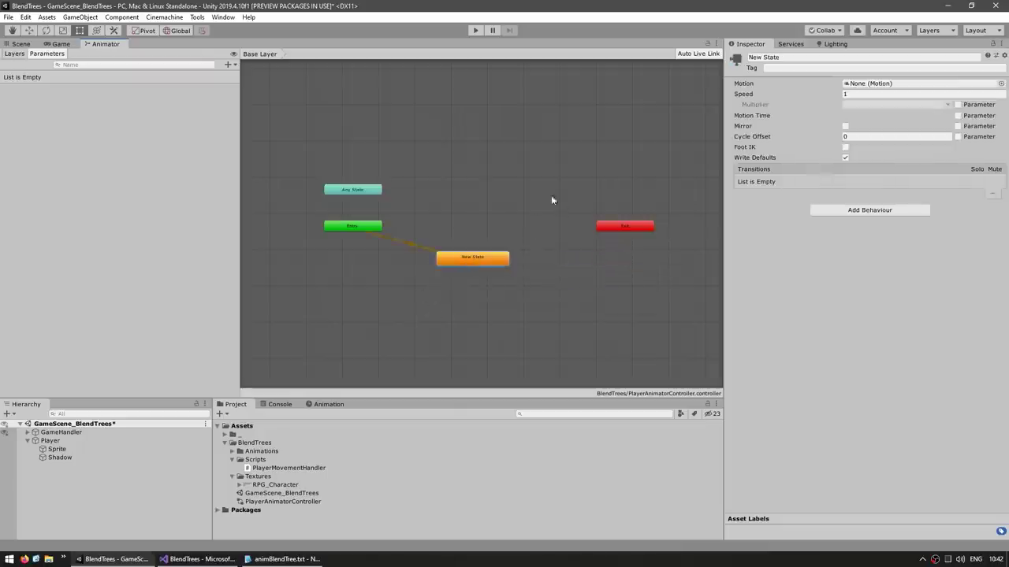
{"action": "left_click", "coordinate": [755, 93]}
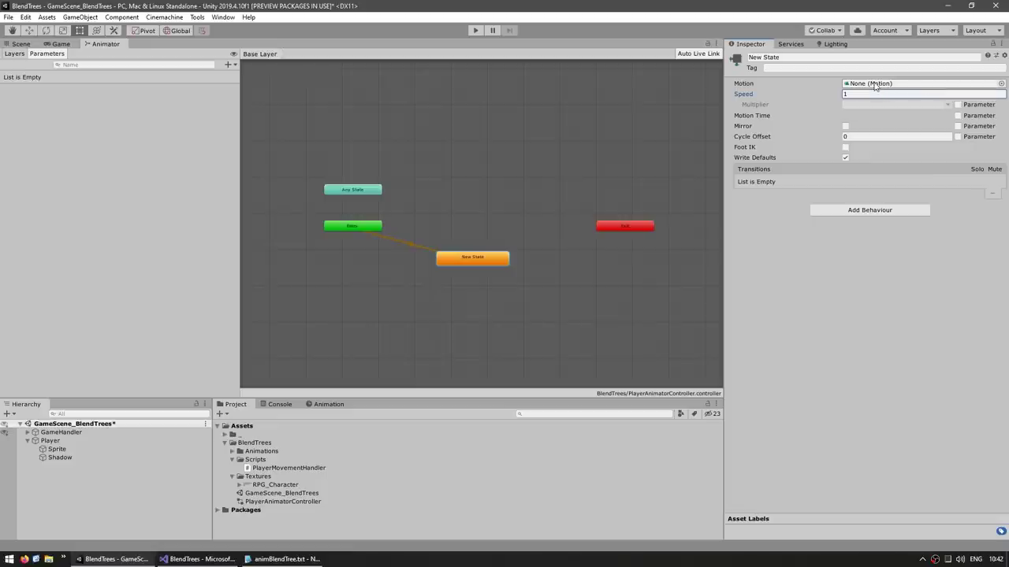
{"action": "left_click", "coordinate": [438, 264]}
{"action": "key", "text": "Delete"}
Create a state from a new blend tree in the base layer and open that blend tree
{"action": "right_click", "coordinate": [440, 262]}
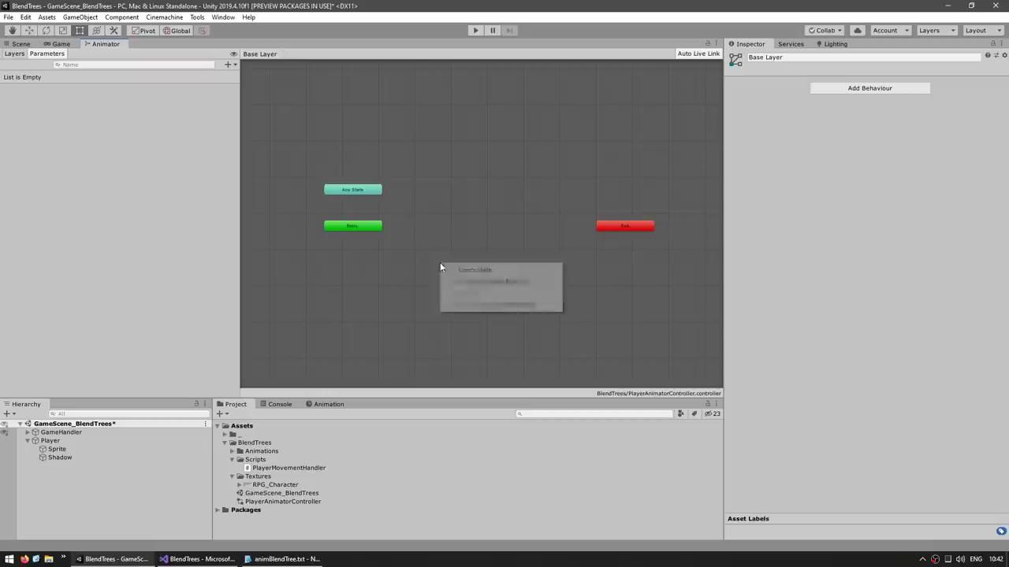
{"action": "mouse_move", "coordinate": [473, 272]}
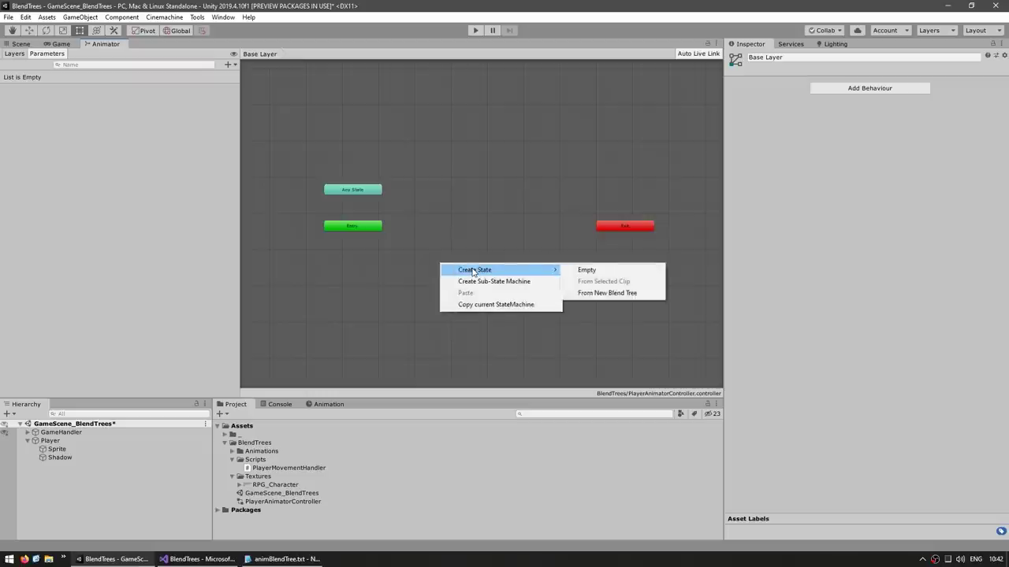
{"action": "left_click", "coordinate": [609, 294]}
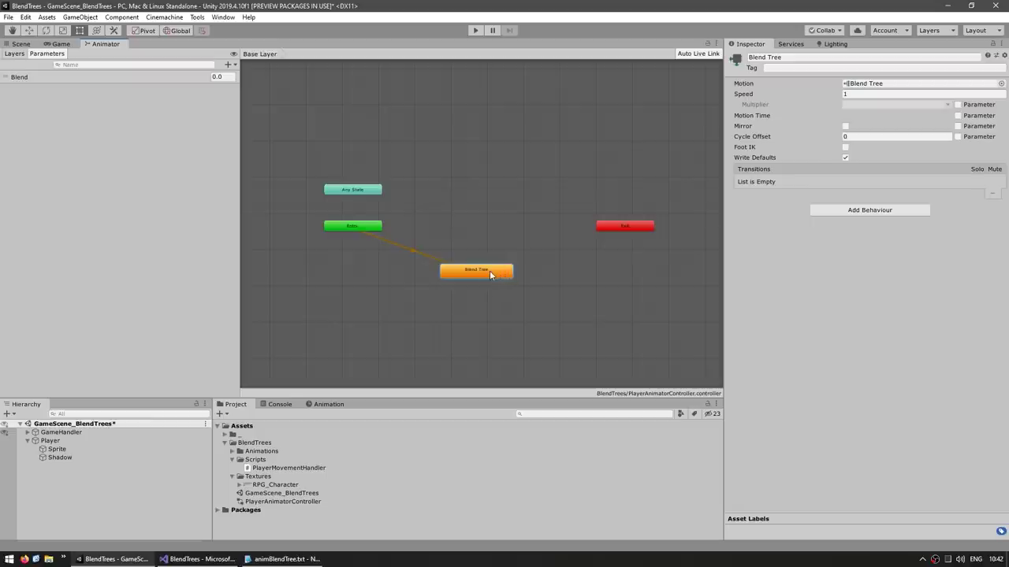
{"action": "double_click", "coordinate": [490, 274]}
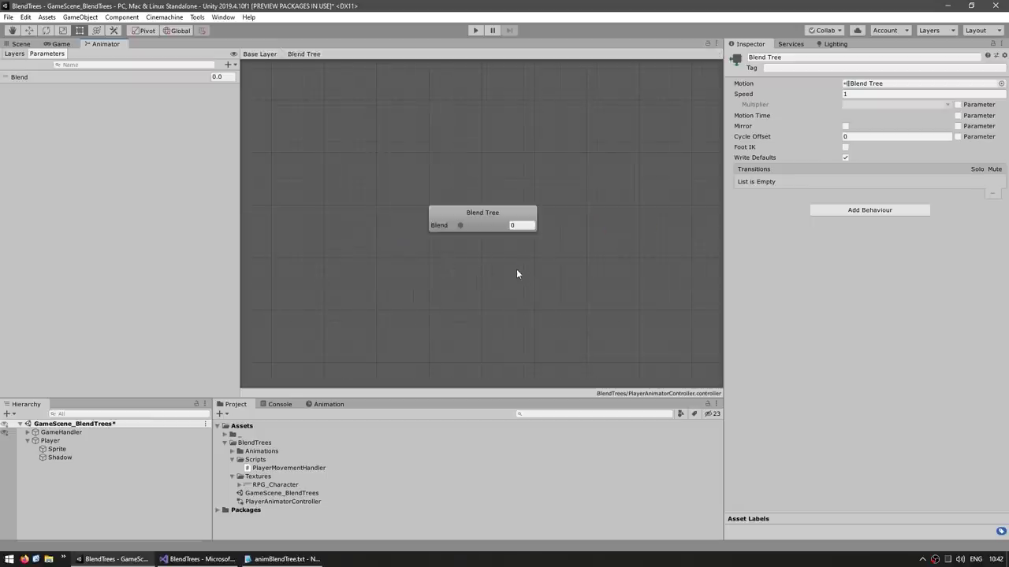
Select the Blend Tree node and choose 1D as its blend type
{"action": "middle_click_drag", "start_coordinate": [545, 295], "coordinate": [504, 296]}
{"action": "left_click", "coordinate": [505, 230]}
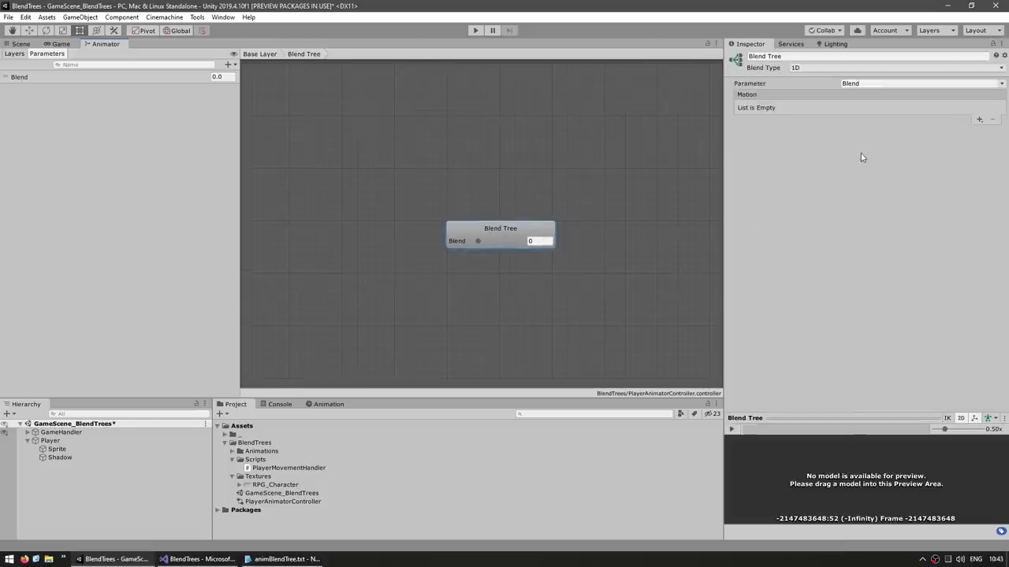
{"action": "left_click", "coordinate": [812, 69]}
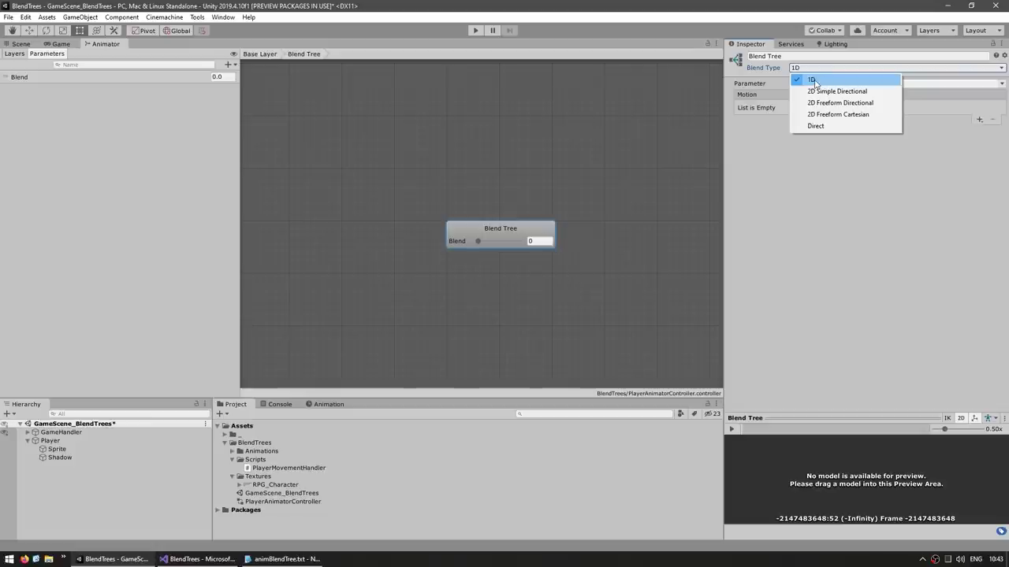
{"action": "left_click", "coordinate": [812, 80]}
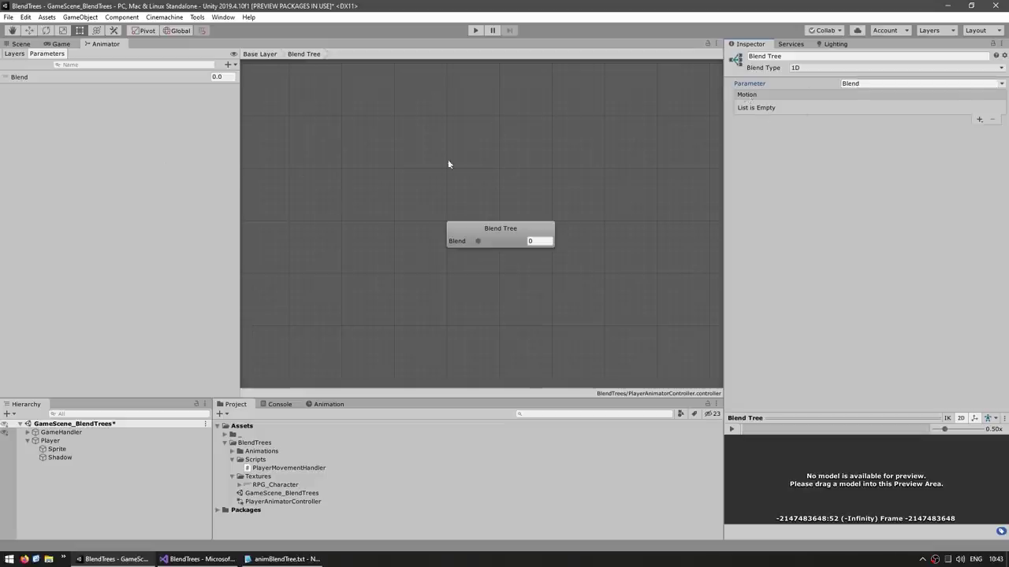
Add a float parameter named horizontalMovement to the animator controller
{"action": "left_click", "coordinate": [229, 65]}
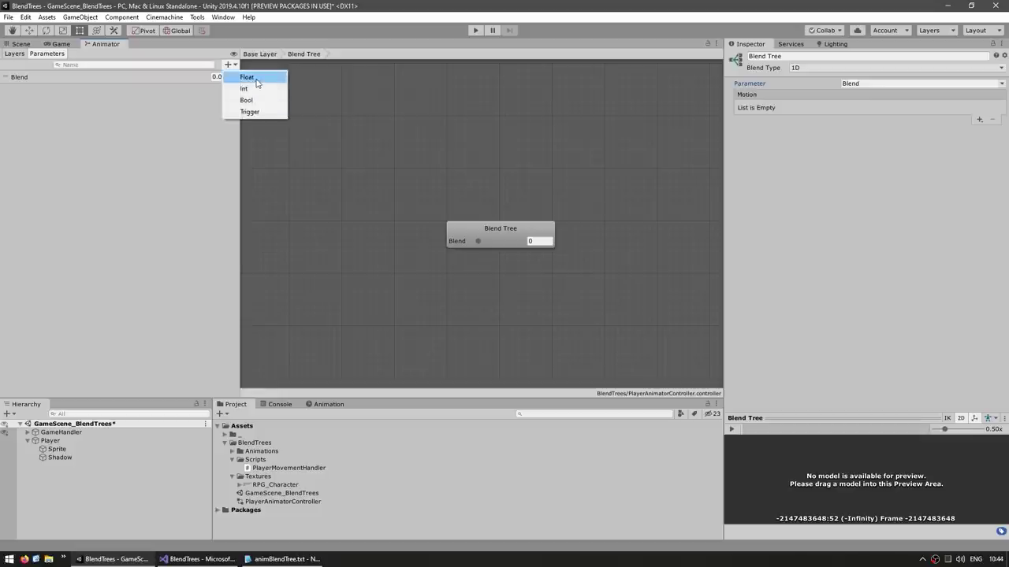
{"action": "left_click", "coordinate": [247, 78]}
{"action": "key", "text": "BackSpace"}
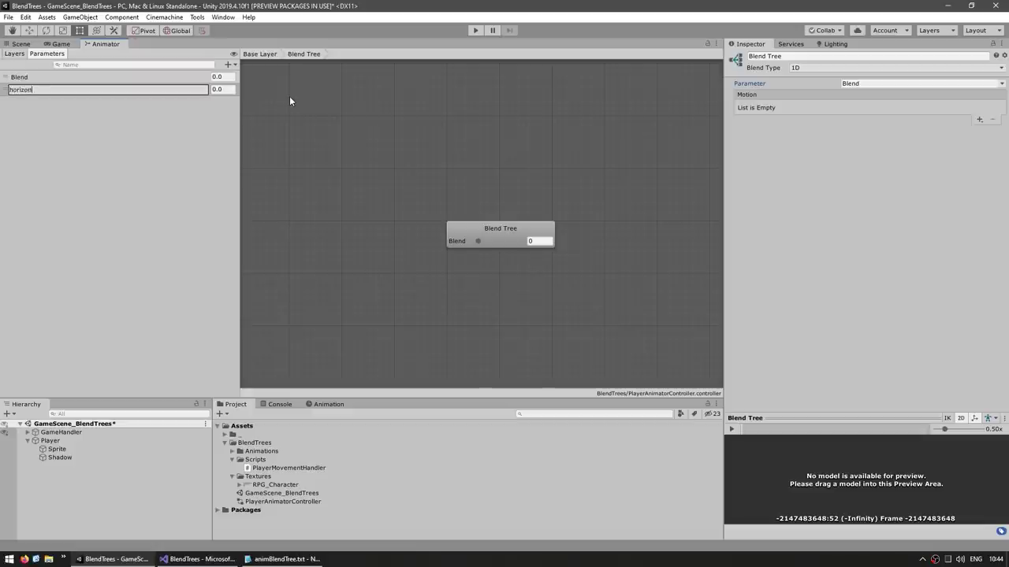
{"action": "type", "text": "horizontalMovement"}
{"action": "key", "text": "Return"}
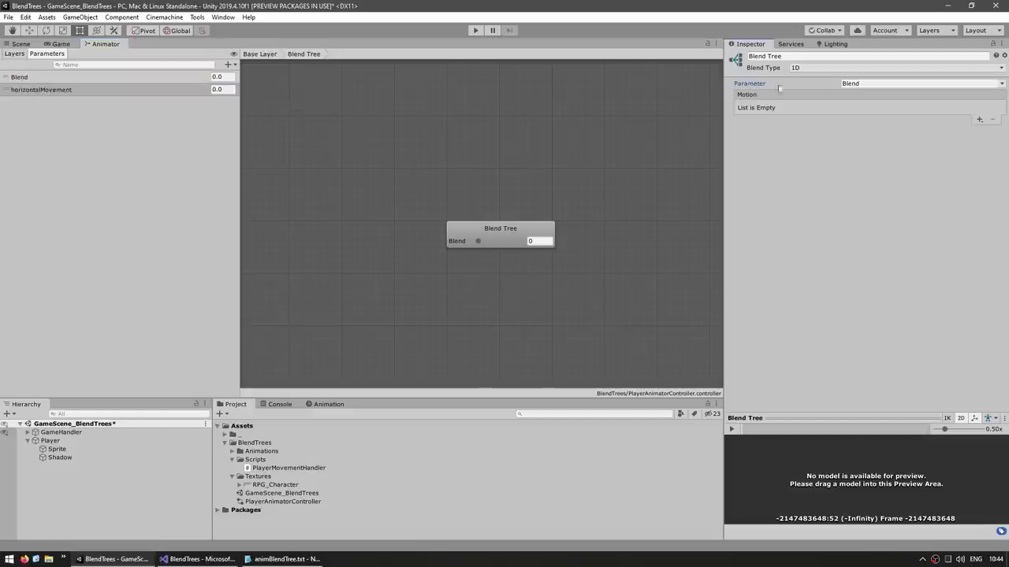
Make horizontalMovement the blend tree's parameter and delete the unused Blend parameter
{"action": "left_click", "coordinate": [1001, 83]}
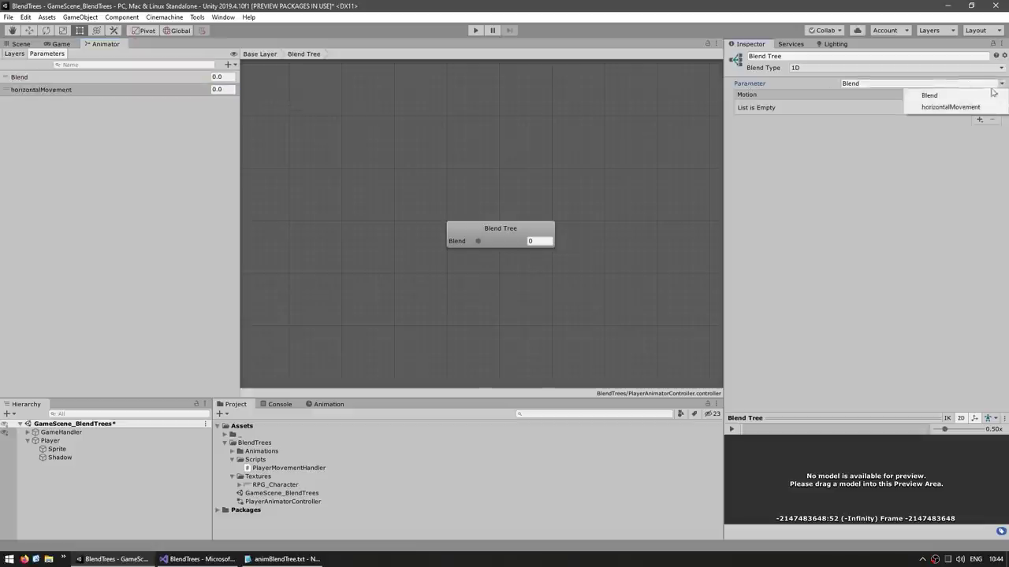
{"action": "left_click", "coordinate": [946, 105]}
{"action": "left_click", "coordinate": [475, 189]}
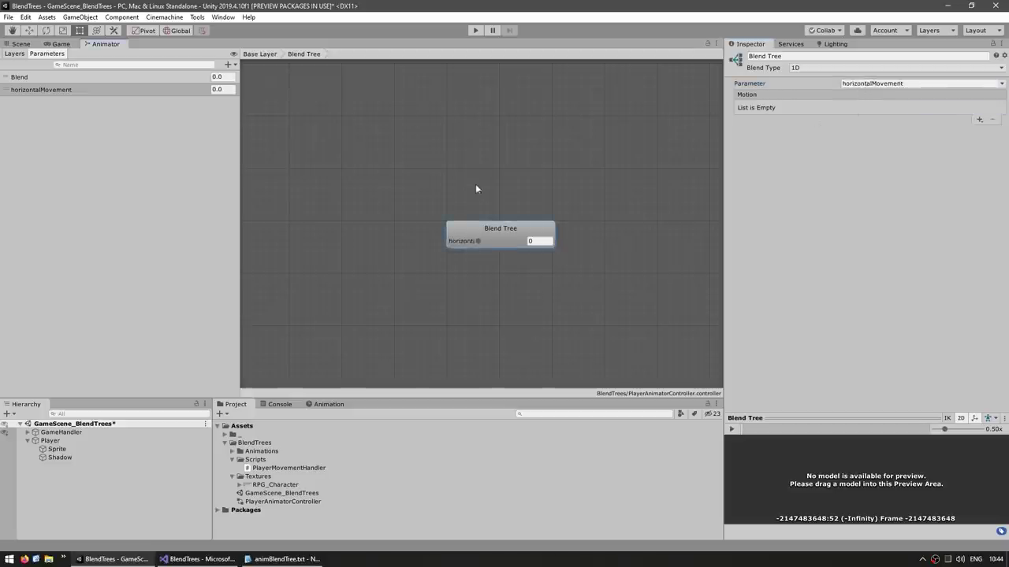
{"action": "left_click", "coordinate": [11, 79]}
{"action": "key", "text": "Delete"}
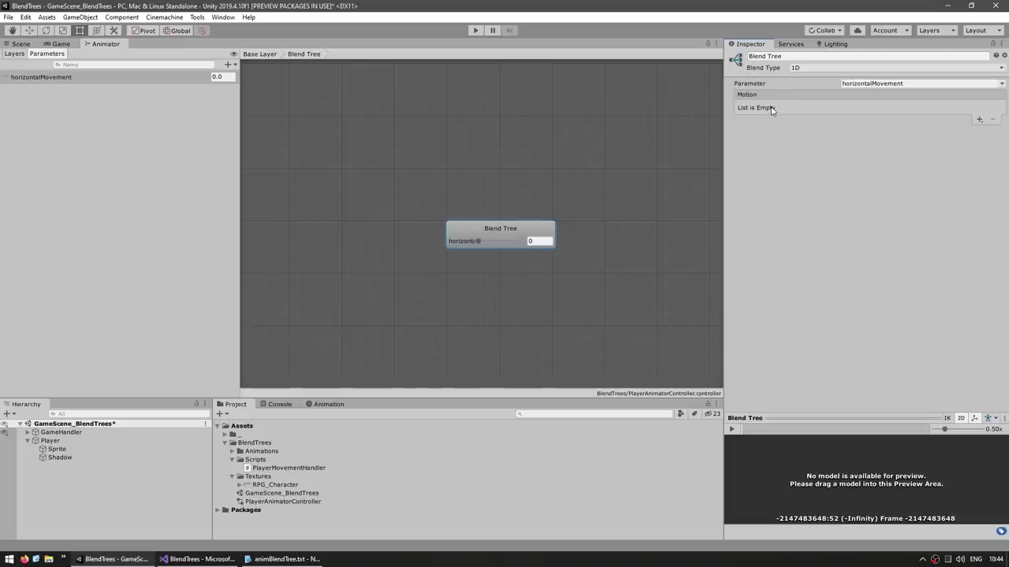
Add two motion fields to the blend tree and assign the Walk_R and Walk_L animations to them
{"action": "left_click", "coordinate": [232, 451]}
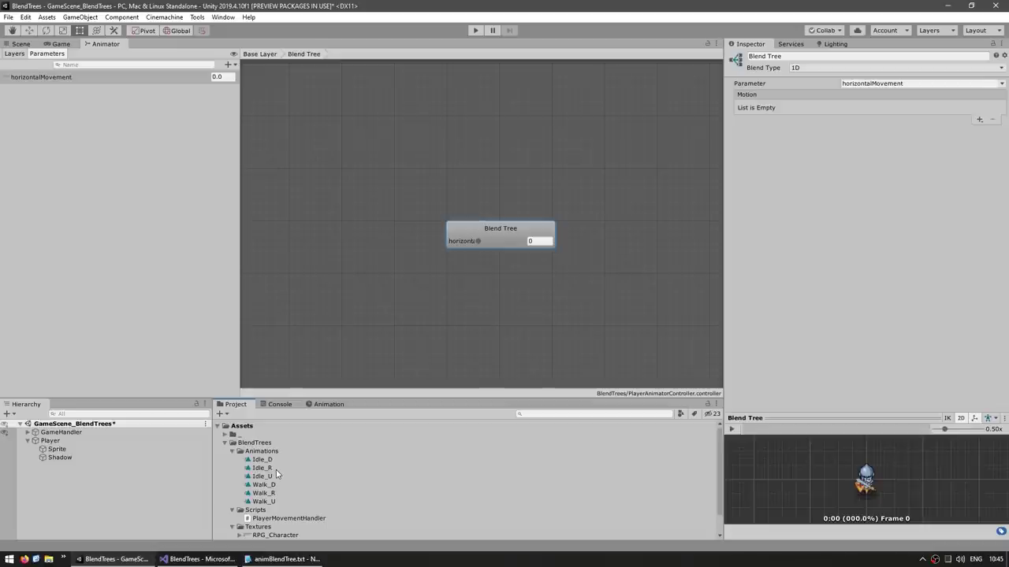
{"action": "left_click", "coordinate": [980, 120]}
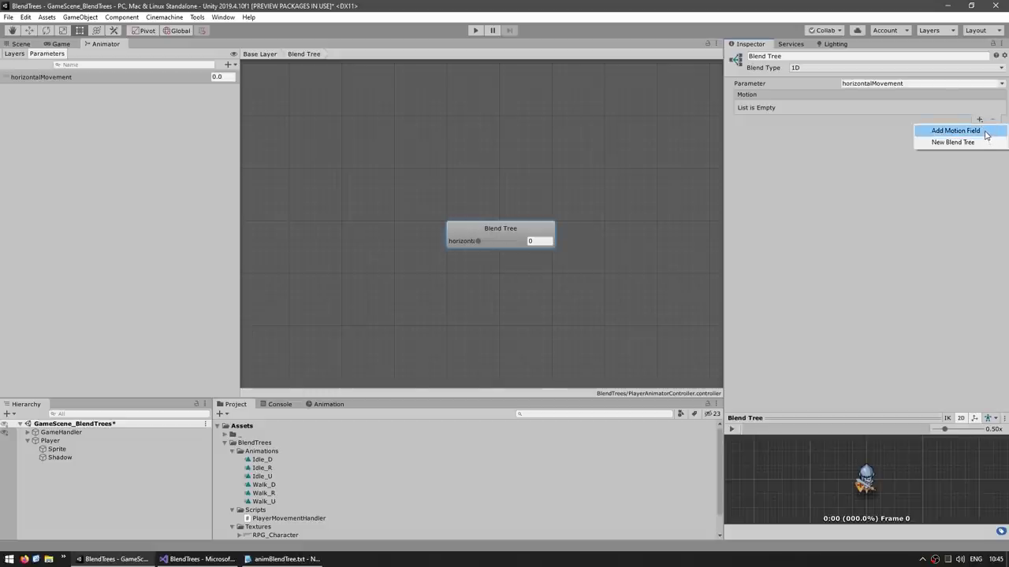
{"action": "left_click", "coordinate": [955, 131]}
{"action": "left_click_drag", "start_coordinate": [263, 493], "coordinate": [812, 108]}
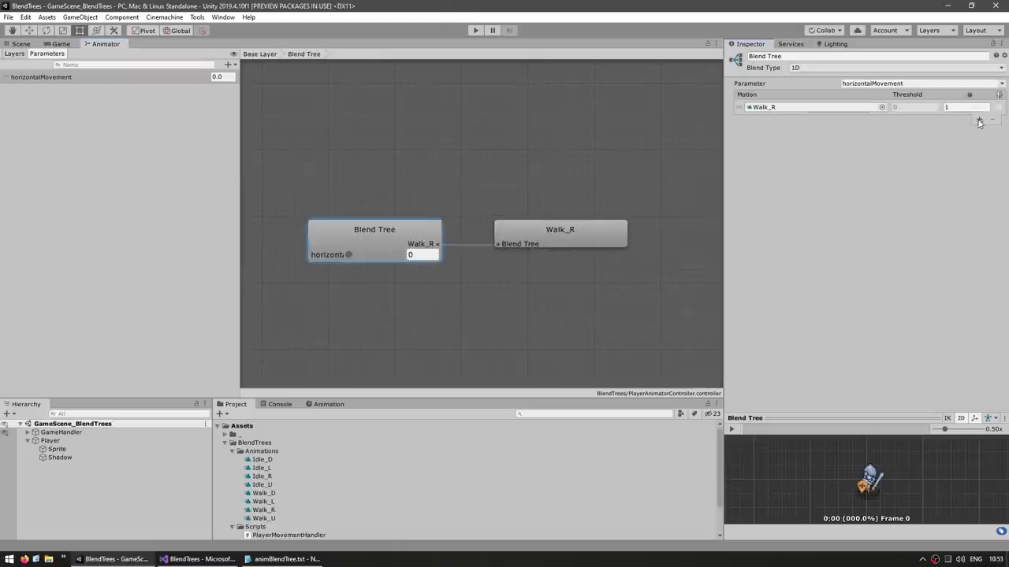
{"action": "left_click", "coordinate": [979, 119]}
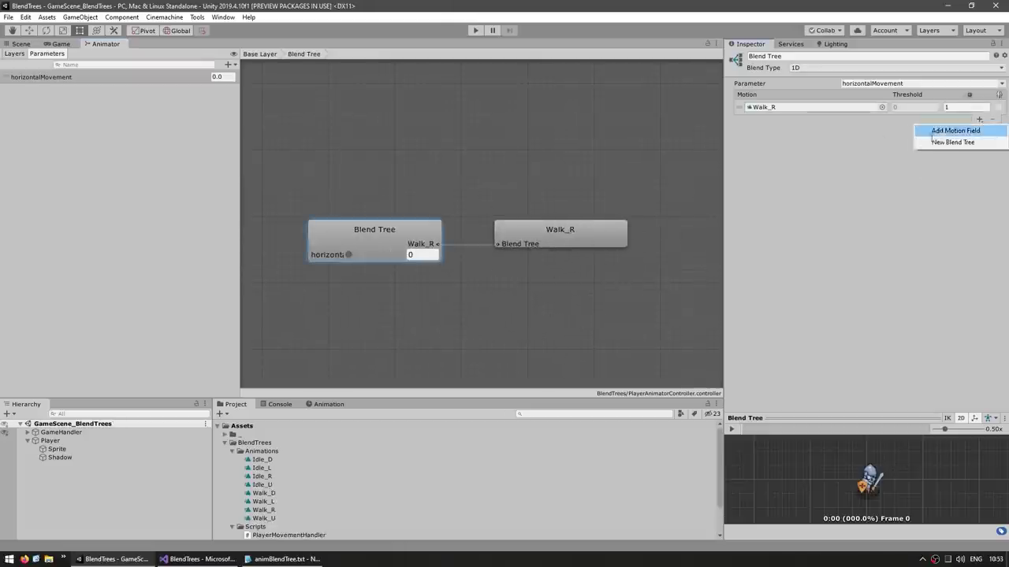
{"action": "left_click", "coordinate": [942, 134]}
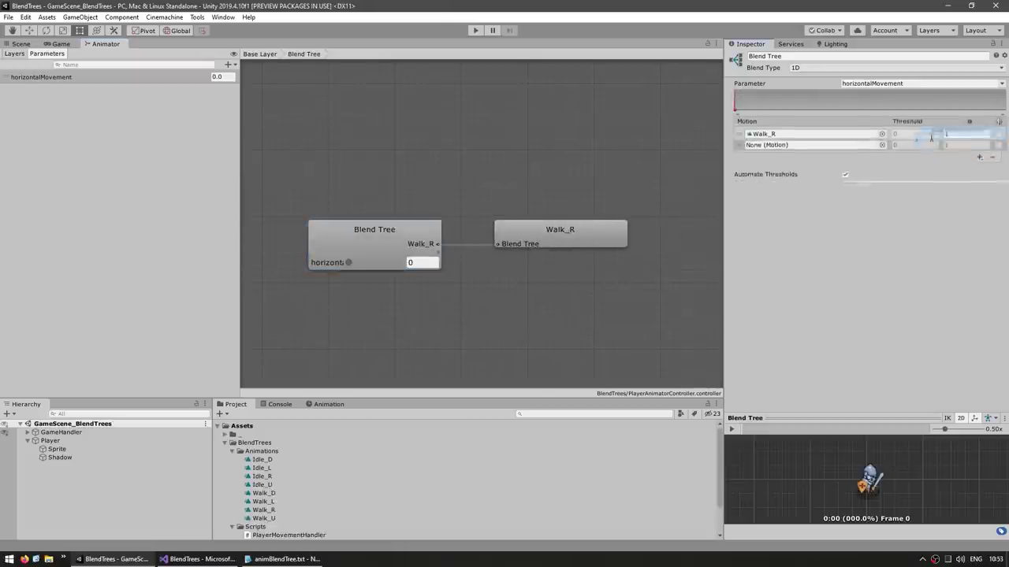
{"action": "left_click", "coordinate": [883, 154]}
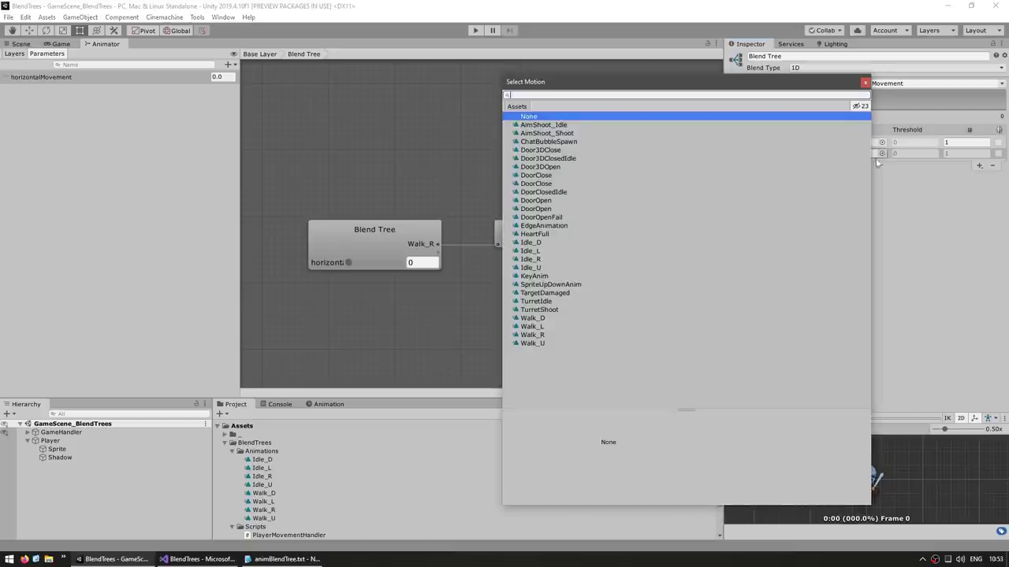
{"action": "double_click", "coordinate": [529, 329]}
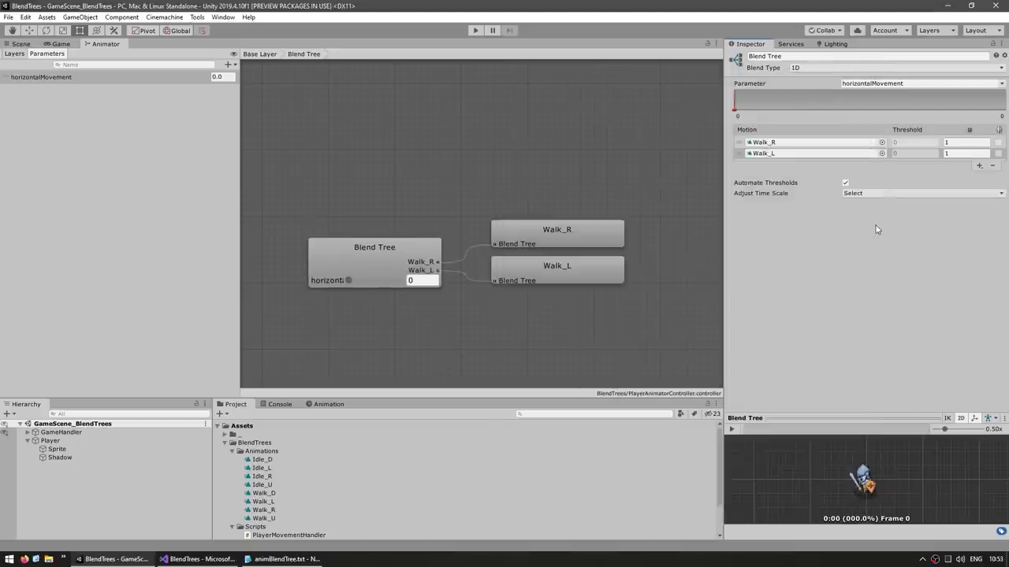
Turn off automatic thresholds and set the threshold of Walk_L to -1 and Walk_R to 1
{"action": "left_click", "coordinate": [896, 142]}
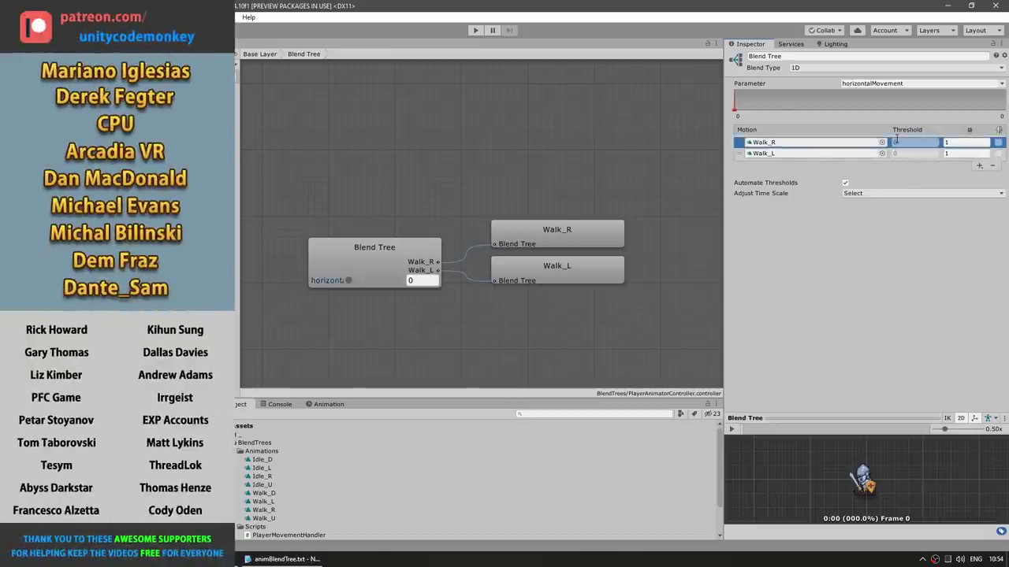
{"action": "left_click", "coordinate": [769, 184]}
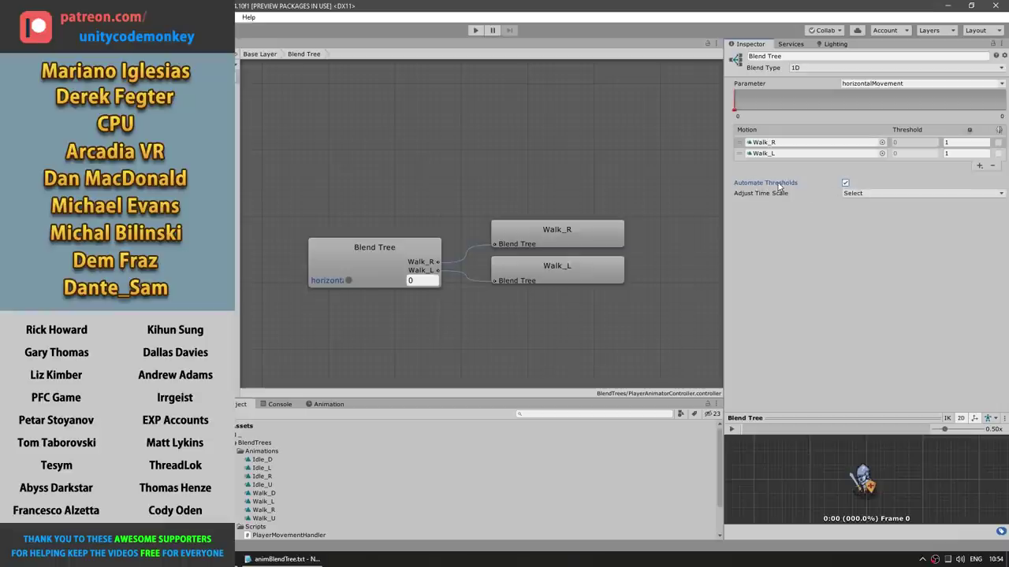
{"action": "left_click", "coordinate": [845, 182]}
{"action": "left_click", "coordinate": [909, 153]}
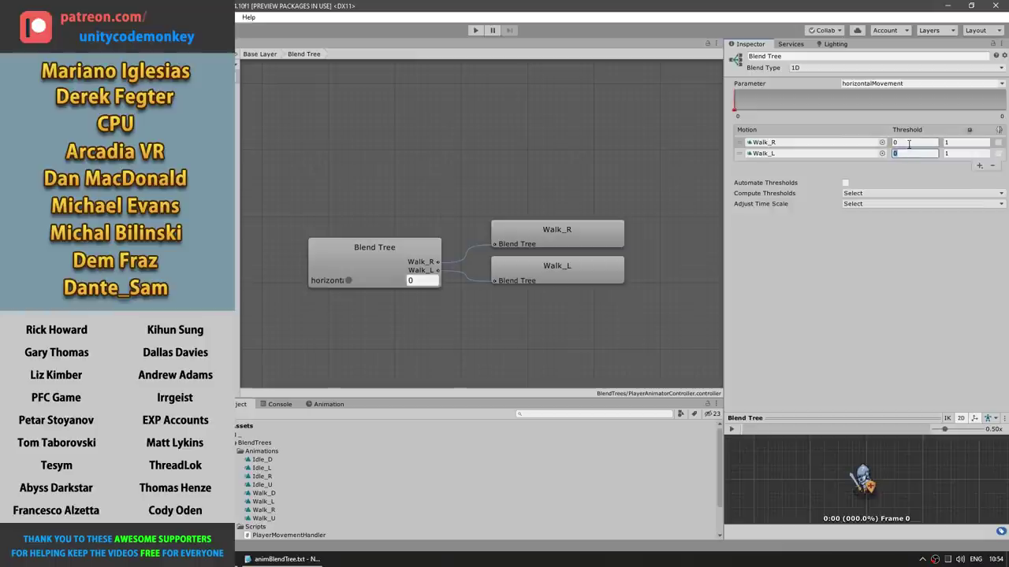
{"action": "type", "text": "-1"}
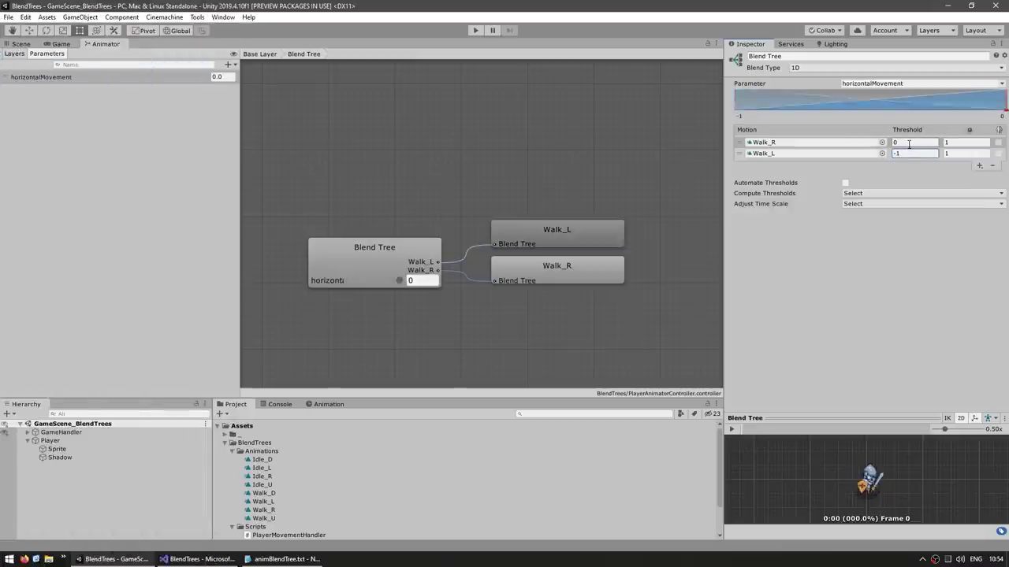
{"action": "left_click", "coordinate": [909, 142]}
{"action": "left_click", "coordinate": [909, 153]}
{"action": "type", "text": "1"}
{"action": "key", "text": "Return"}
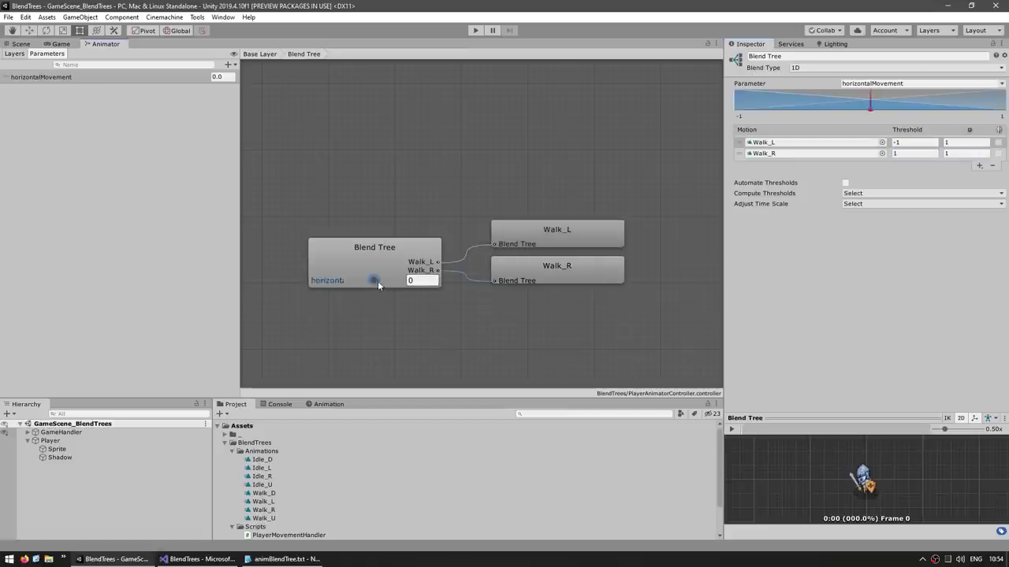
Play the blend tree preview while sweeping horizontalMovement between -1 and 1
{"action": "left_click_drag", "start_coordinate": [373, 281], "coordinate": [347, 280]}
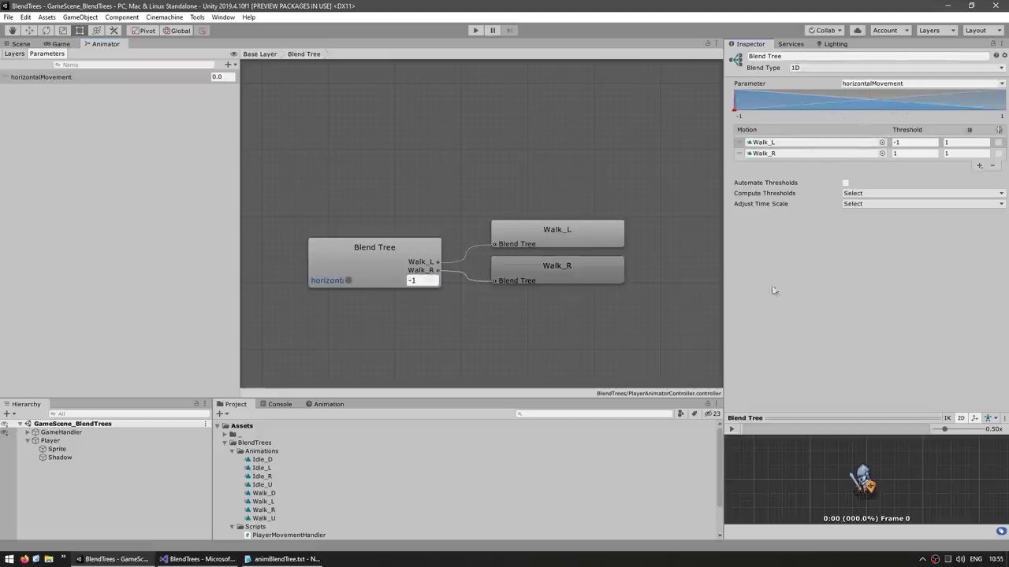
{"action": "left_click", "coordinate": [729, 429]}
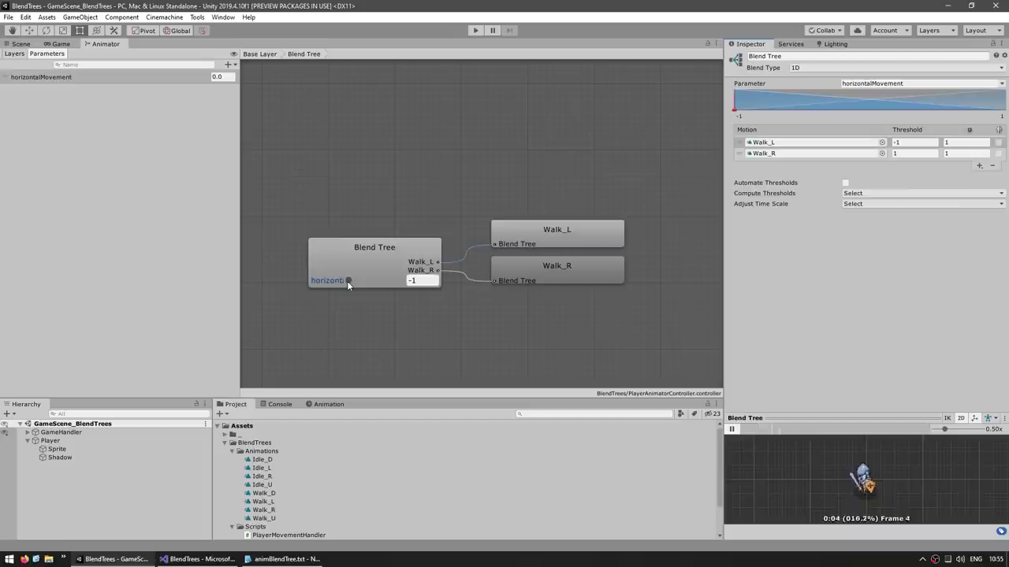
{"action": "left_click_drag", "start_coordinate": [348, 281], "coordinate": [572, 298]}
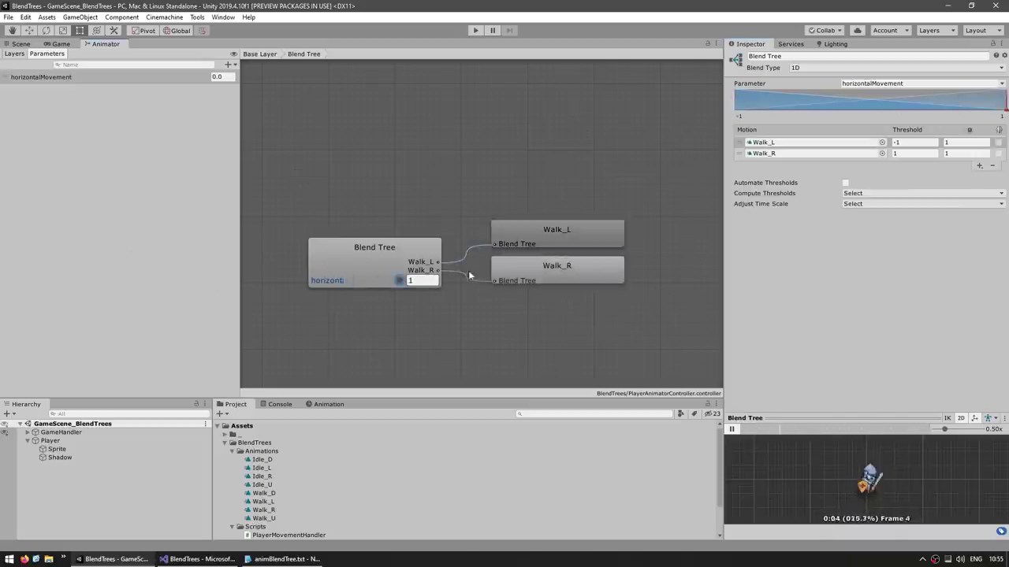
{"action": "key", "text": "ctrl+z"}
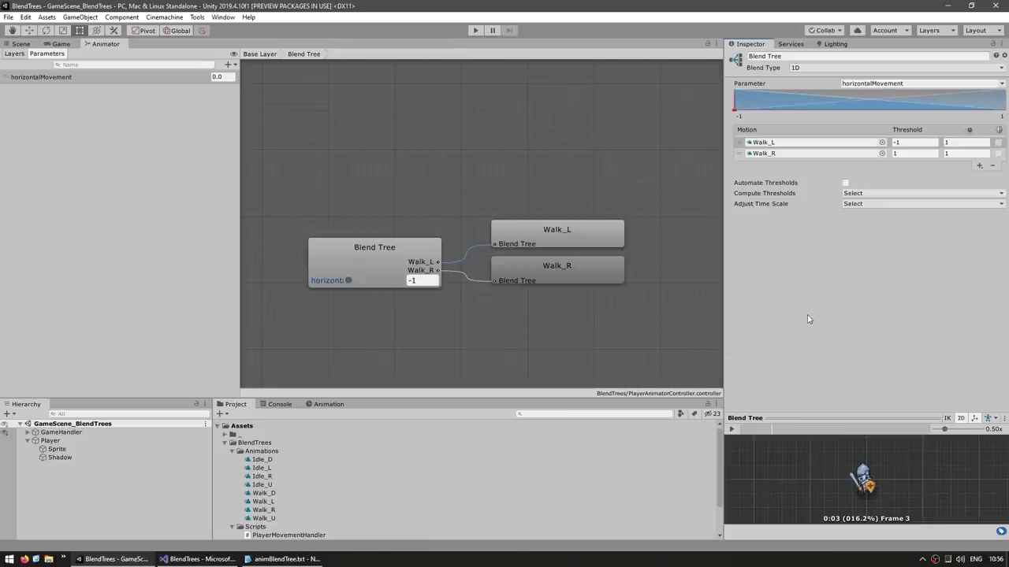
{"action": "left_click", "coordinate": [731, 430]}
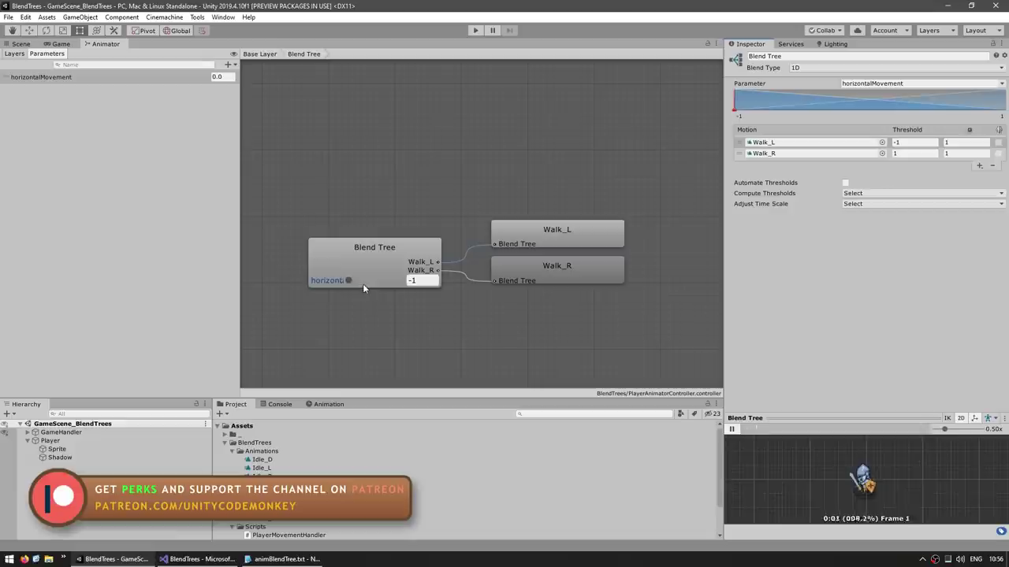
{"action": "left_click_drag", "start_coordinate": [348, 279], "coordinate": [603, 289]}
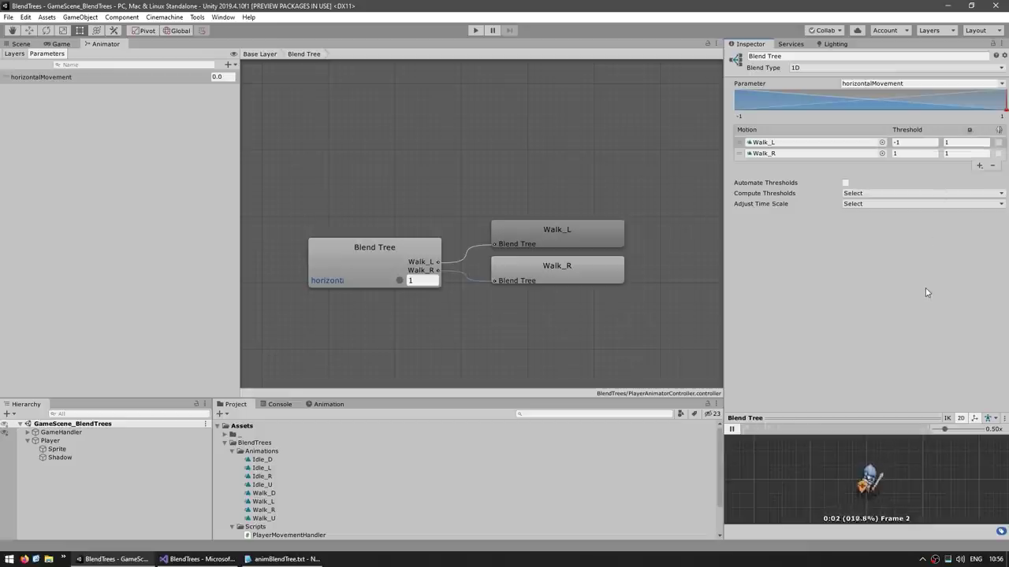
Try a playback speed of 2 for Walk_R against Walk_L in the preview and undo it
{"action": "left_click", "coordinate": [979, 154]}
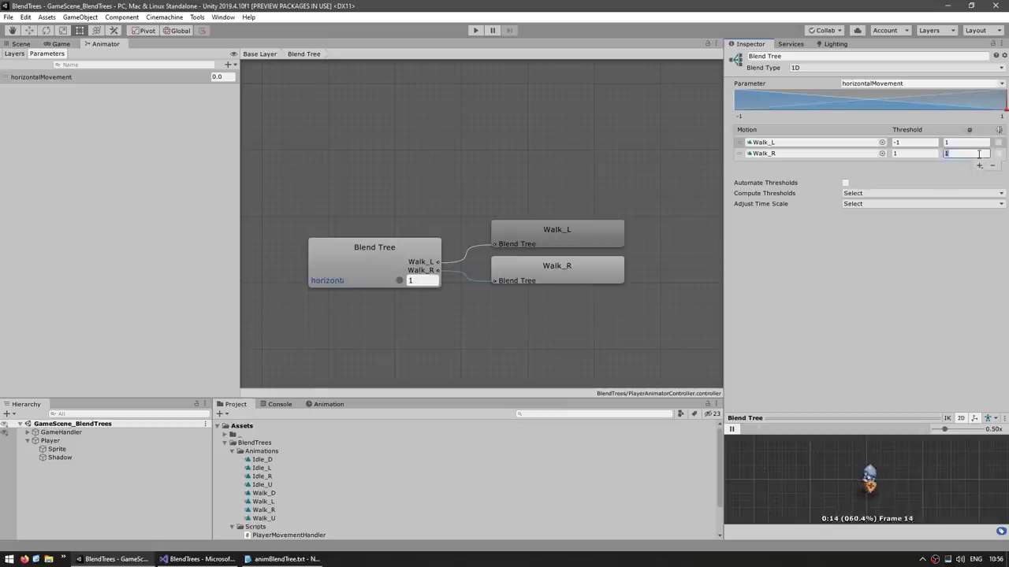
{"action": "type", "text": "2"}
{"action": "key", "text": "Return"}
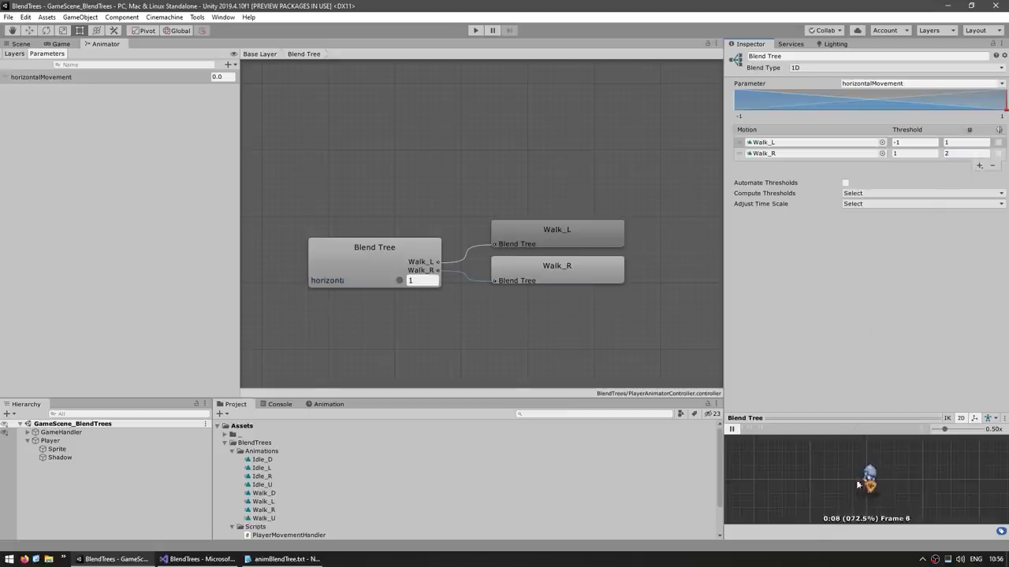
{"action": "left_click_drag", "start_coordinate": [400, 280], "coordinate": [146, 277]}
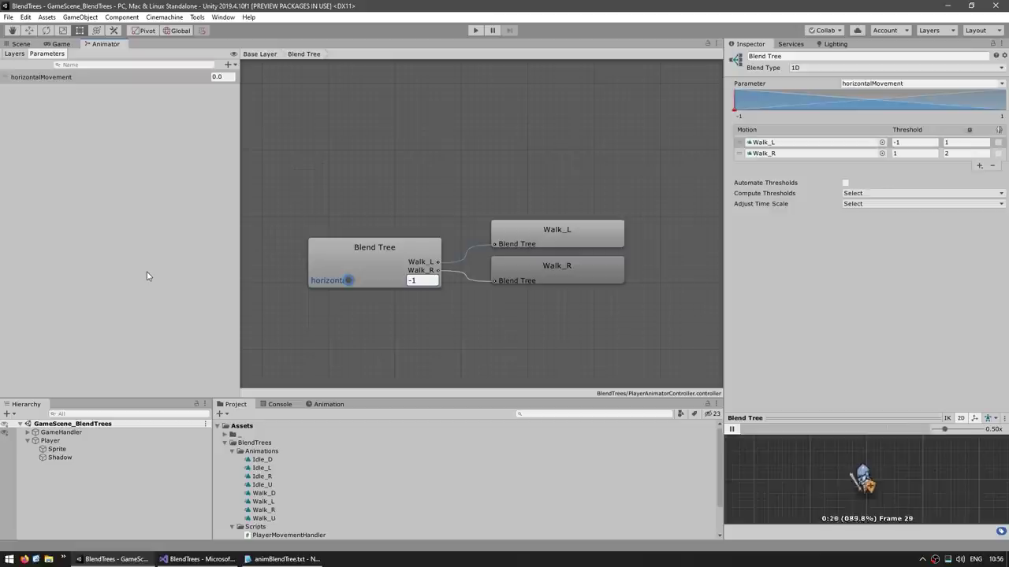
{"action": "key", "text": "ctrl+z"}
{"action": "key", "text": "ctrl+z"}
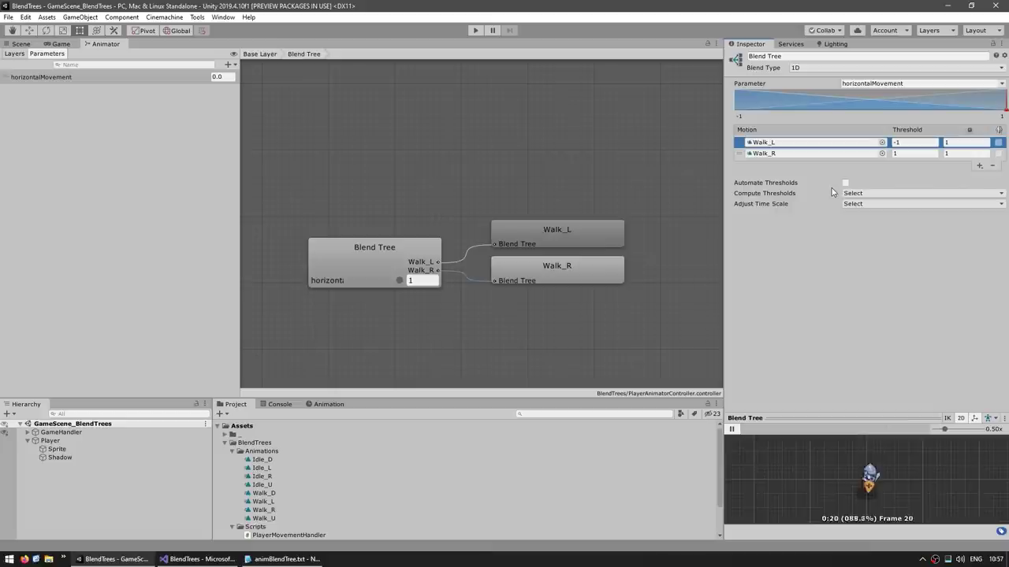
{"action": "left_click_drag", "start_coordinate": [384, 284], "coordinate": [571, 305]}
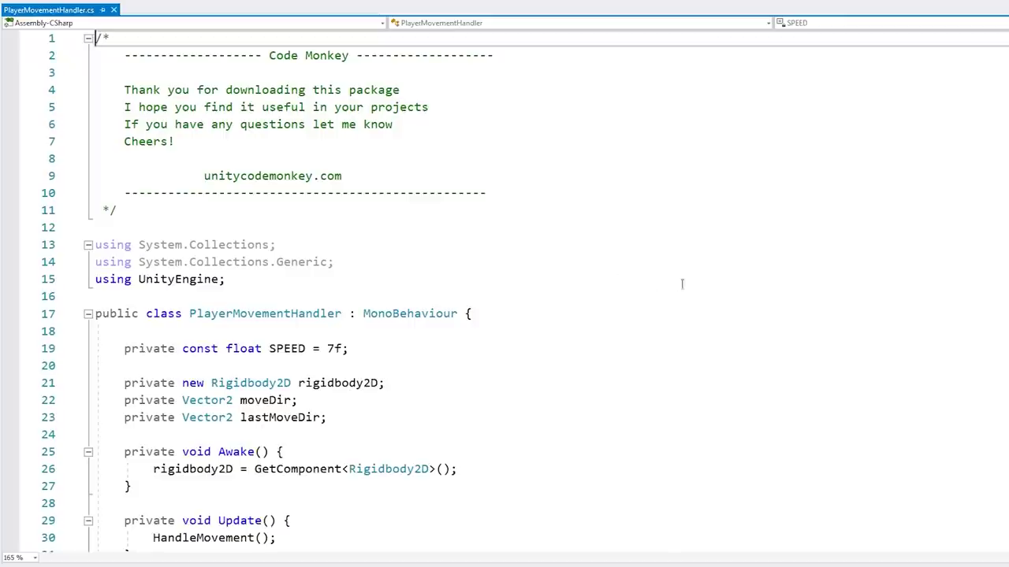
Review the PlayerMovementHandler script, examining the input checks, moveDir vector and idle/moving branches in HandleMovement
{"action": "scroll", "coordinate": [762, 329], "scroll_direction": "down", "scroll_amount": 4}
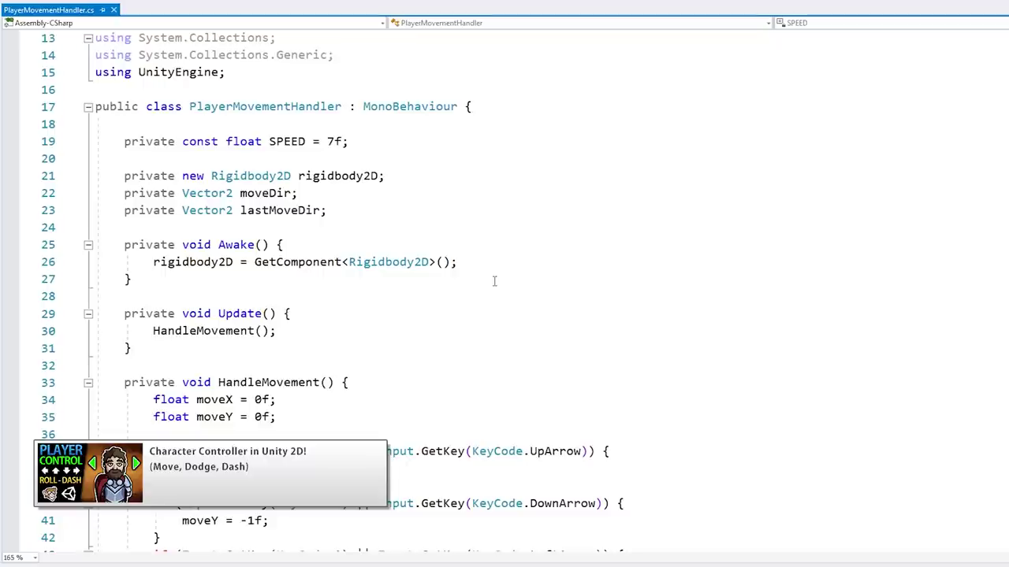
{"action": "scroll", "coordinate": [487, 276], "scroll_direction": "down", "scroll_amount": 4}
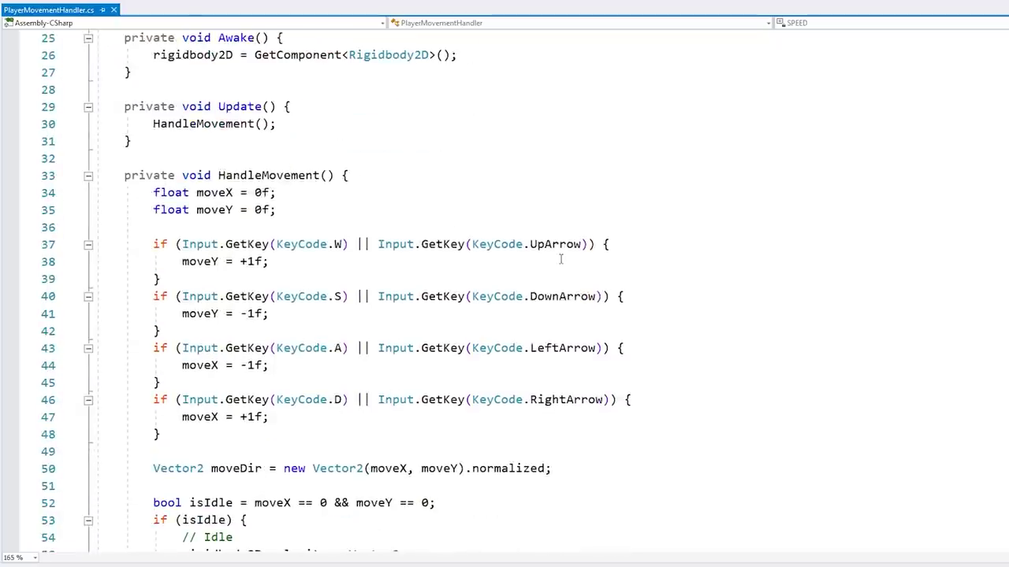
{"action": "left_click_drag", "start_coordinate": [265, 232], "coordinate": [218, 484]}
{"action": "scroll", "coordinate": [291, 400], "scroll_direction": "down", "scroll_amount": 4}
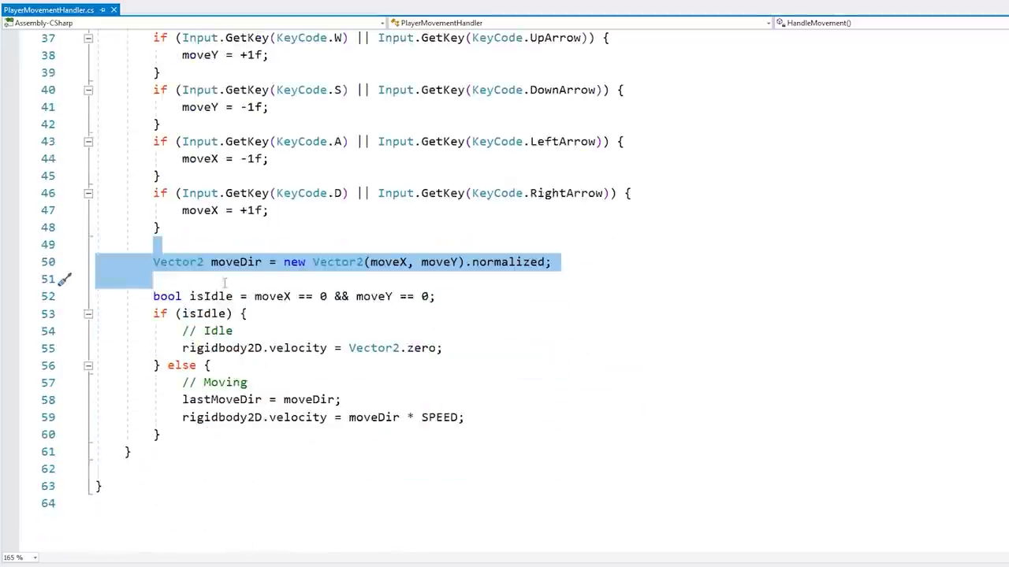
{"action": "left_click_drag", "start_coordinate": [225, 282], "coordinate": [510, 427]}
{"action": "left_click", "coordinate": [315, 399]}
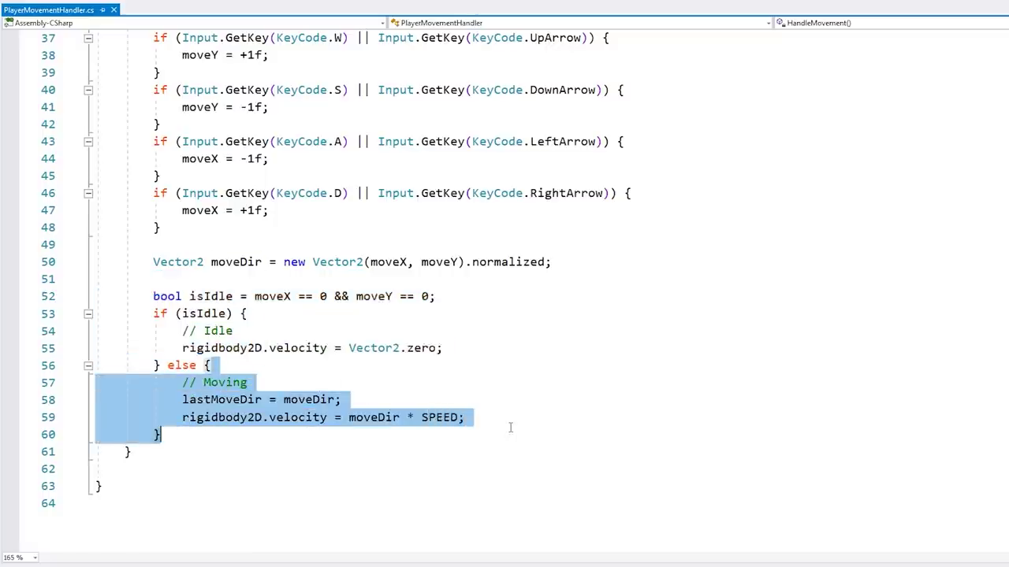
{"action": "scroll", "coordinate": [538, 426], "scroll_direction": "up", "scroll_amount": 8}
{"action": "scroll", "coordinate": [538, 425], "scroll_direction": "down", "scroll_amount": 8}
{"action": "scroll", "coordinate": [538, 426], "scroll_direction": "up", "scroll_amount": 1}
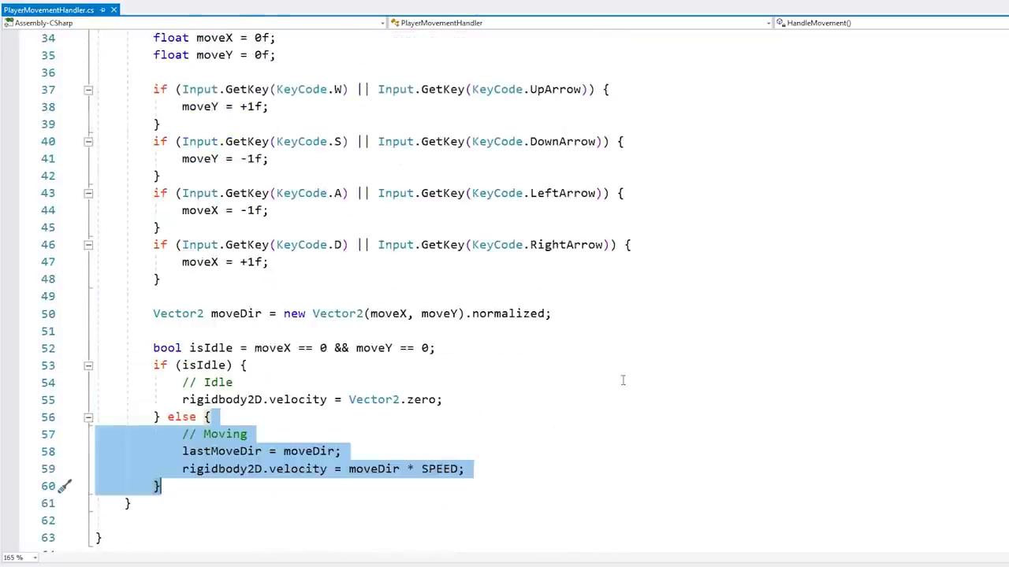
{"action": "left_click", "coordinate": [623, 381]}
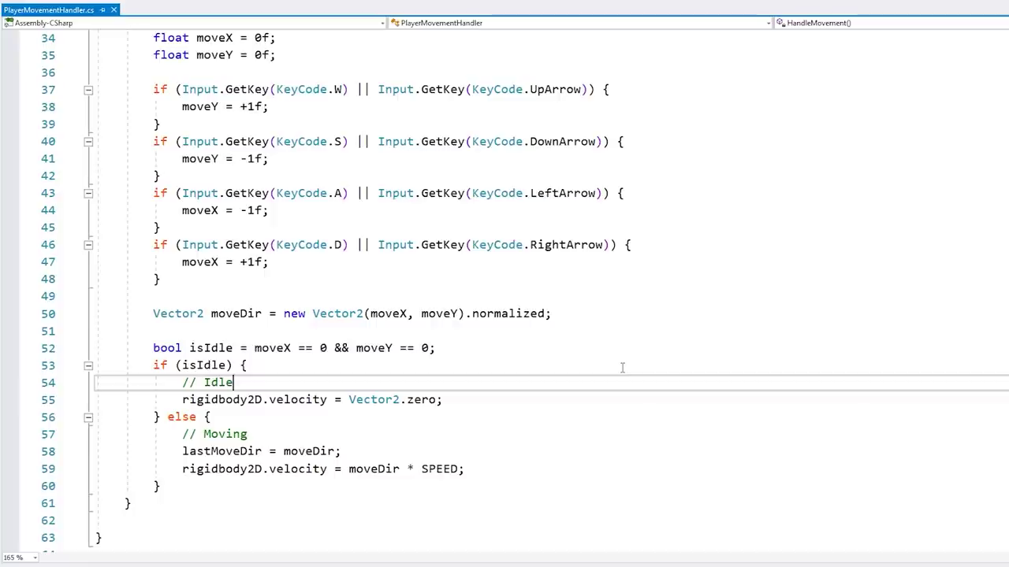
Declare a private Animator field named animator below lastMoveDir in the PlayerMovementHandler class
{"action": "scroll", "coordinate": [479, 410], "scroll_direction": "up", "scroll_amount": 8}
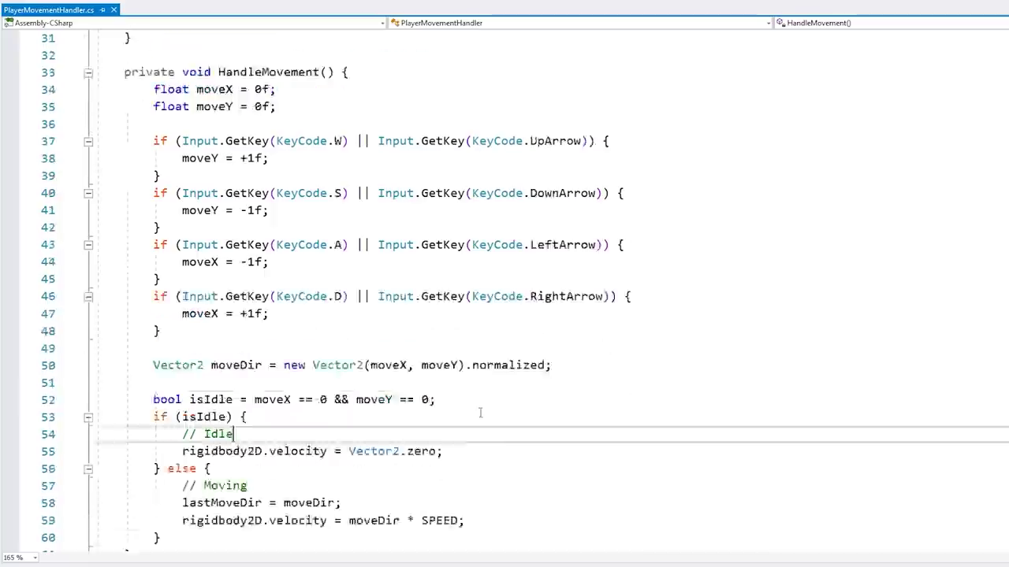
{"action": "left_click", "coordinate": [337, 264]}
{"action": "key", "text": "Return"}
{"action": "type", "text": "pri"}
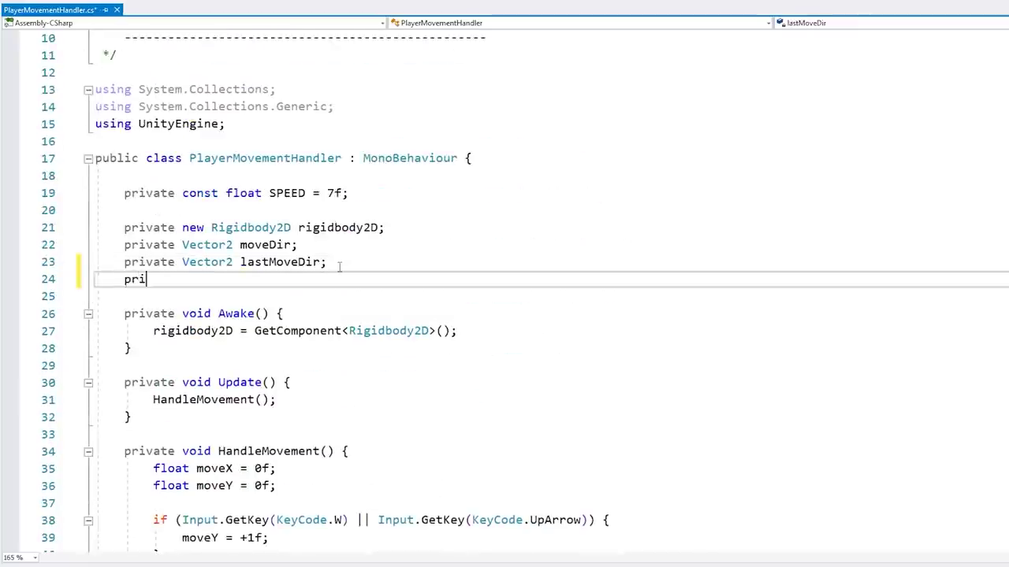
{"action": "type", "text": "vate Animator animator;"}
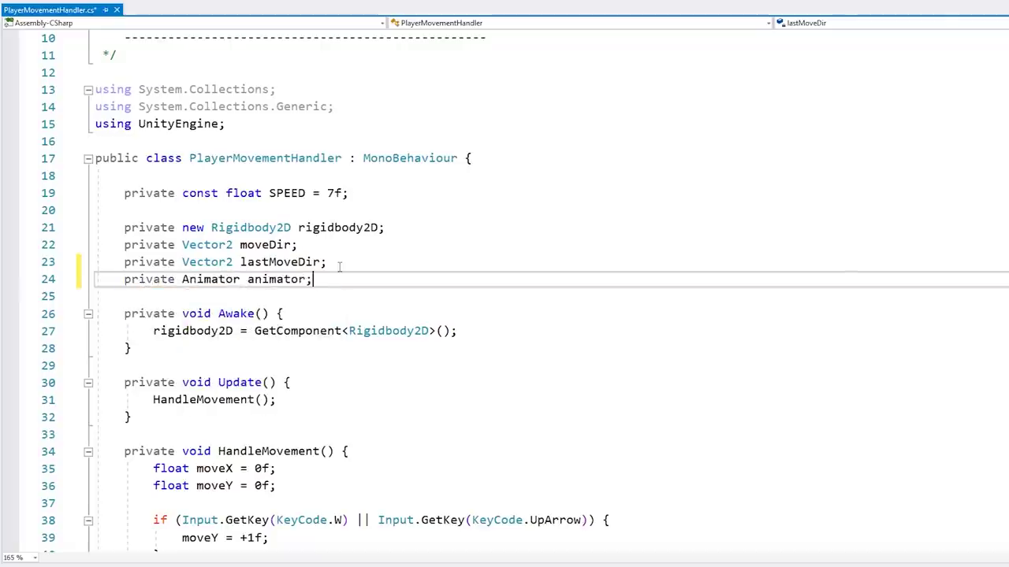
In Awake, assign animator with GetComponent<Animator>() below the rigidbody2D assignment
{"action": "key", "text": "Down"}
{"action": "key", "text": "Down"}
{"action": "key", "text": "Down"}
{"action": "key", "text": "End"}
{"action": "key", "text": "Return"}
{"action": "type", "text": "animato"}
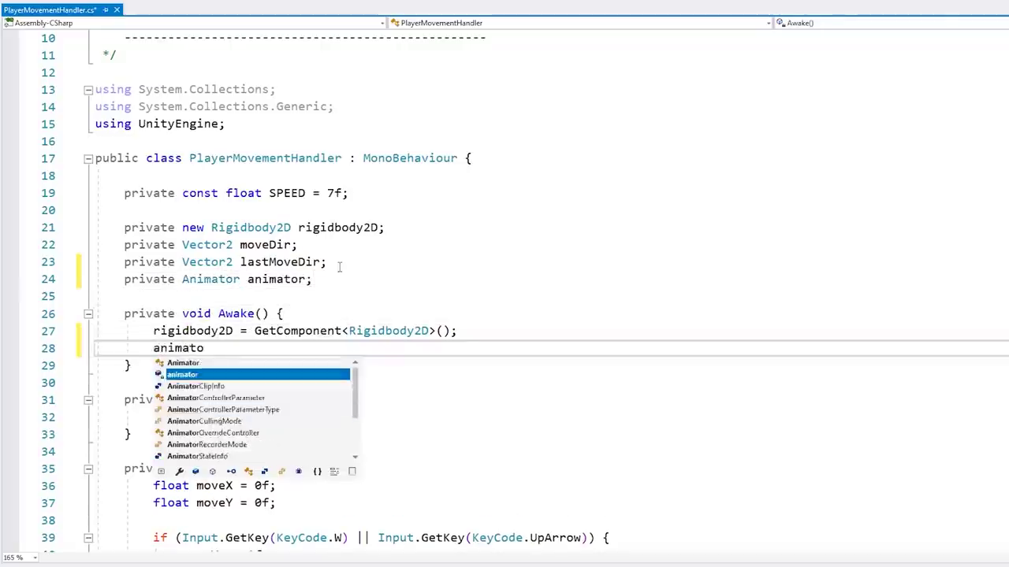
{"action": "type", "text": "r = GetComponent<Animator>();"}
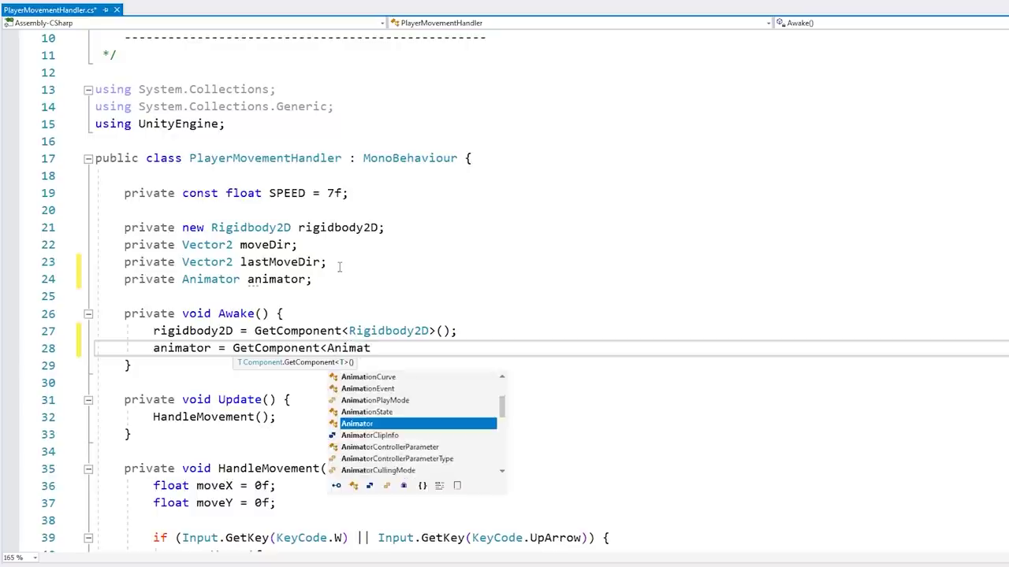
{"action": "double_click", "coordinate": [182, 348]}
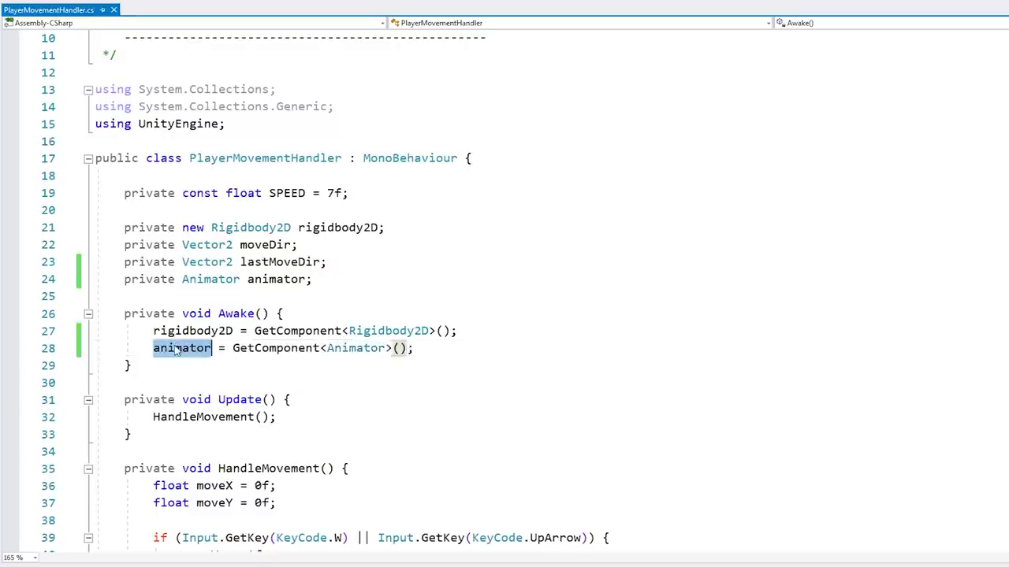
In HandleMovement's moving branch, add animator.SetFloat("horizontalMovement", moveDir.x); after the velocity assignment
{"action": "scroll", "coordinate": [339, 336], "scroll_direction": "down", "scroll_amount": 6}
{"action": "left_click_drag", "start_coordinate": [158, 209], "coordinate": [331, 367]}
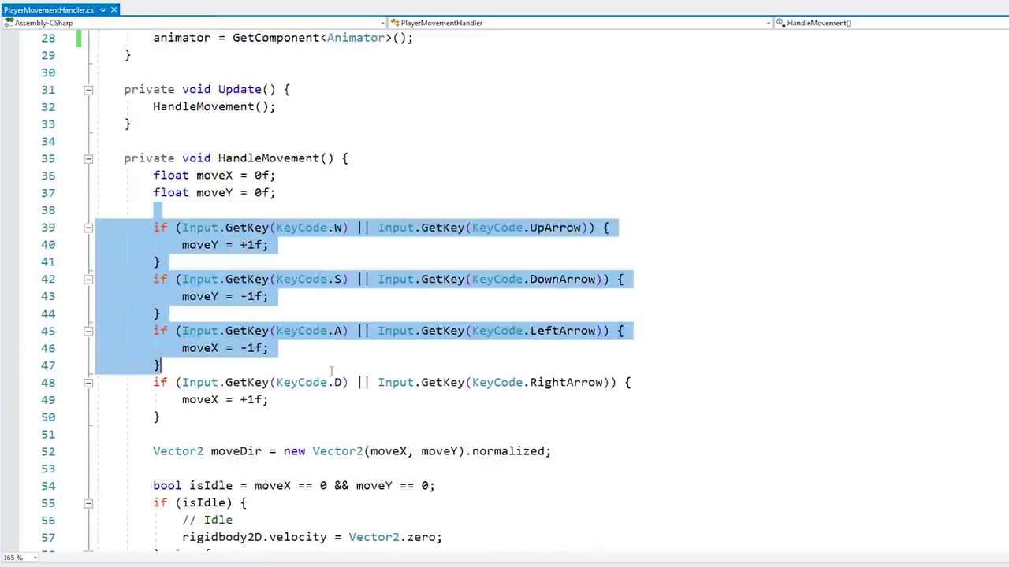
{"action": "scroll", "coordinate": [331, 367], "scroll_direction": "down", "scroll_amount": 3}
{"action": "left_click_drag", "start_coordinate": [157, 279], "coordinate": [220, 313]}
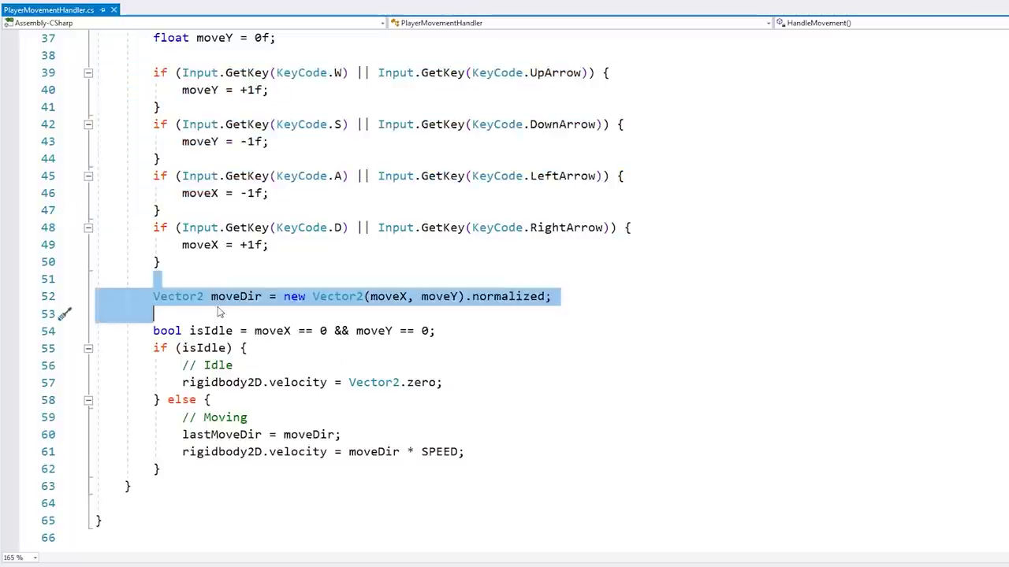
{"action": "scroll", "coordinate": [220, 313], "scroll_direction": "down", "scroll_amount": 1}
{"action": "left_click", "coordinate": [220, 400]}
{"action": "key", "text": "End"}
{"action": "key", "text": "Return"}
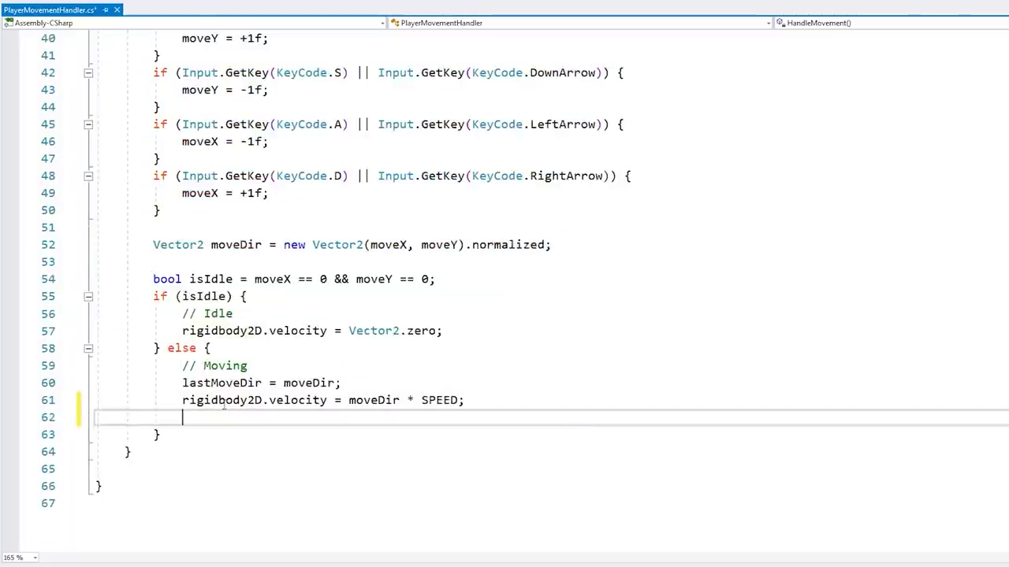
{"action": "type", "text": "animator."}
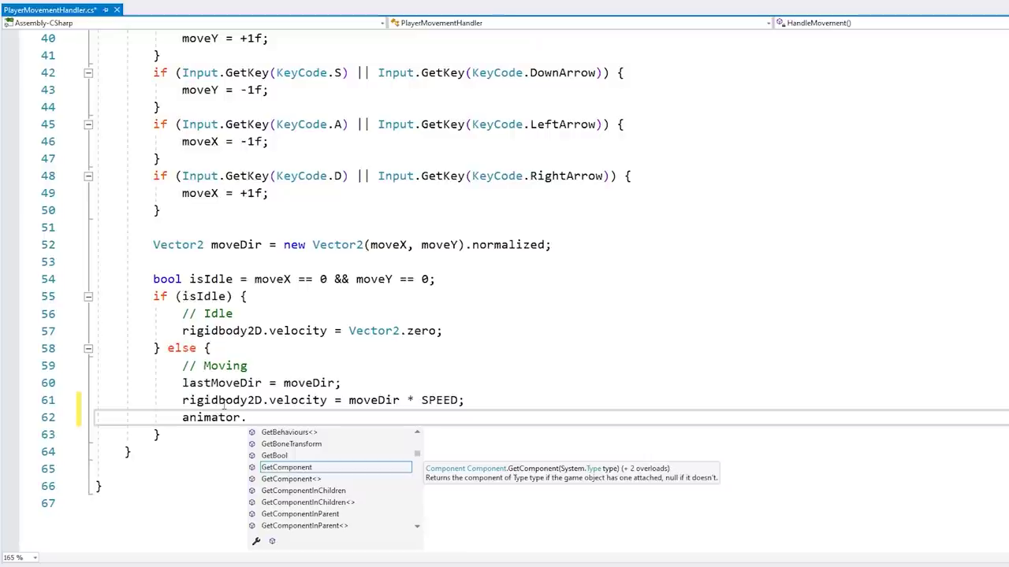
{"action": "type", "text": "flo"}
{"action": "key", "text": "Down"}
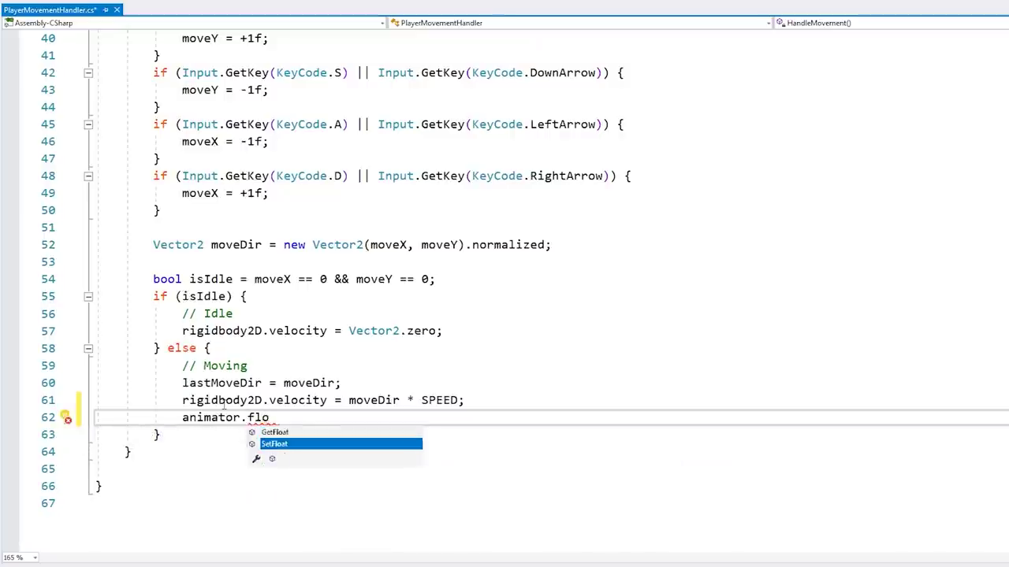
{"action": "key", "text": "Tab"}
{"action": "type", "text": "(\"ho"}
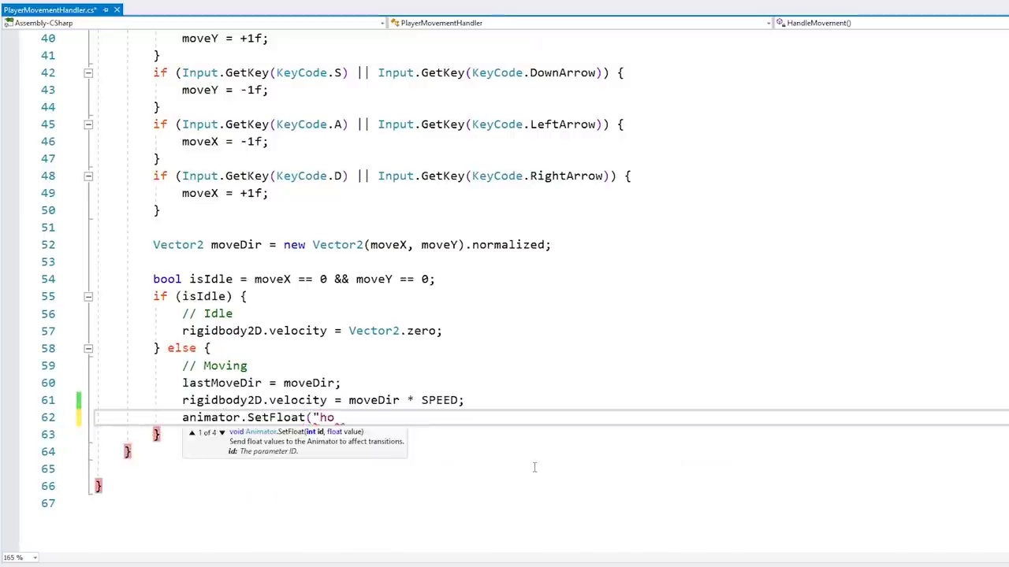
{"action": "type", "text": "rizontalMovement\", "}
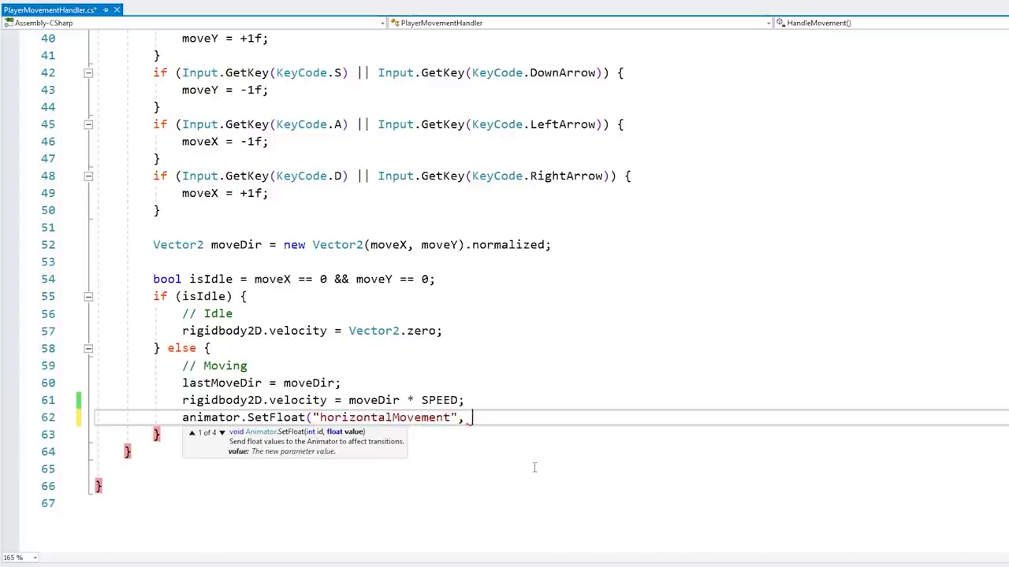
{"action": "type", "text": "moveDir.x"}
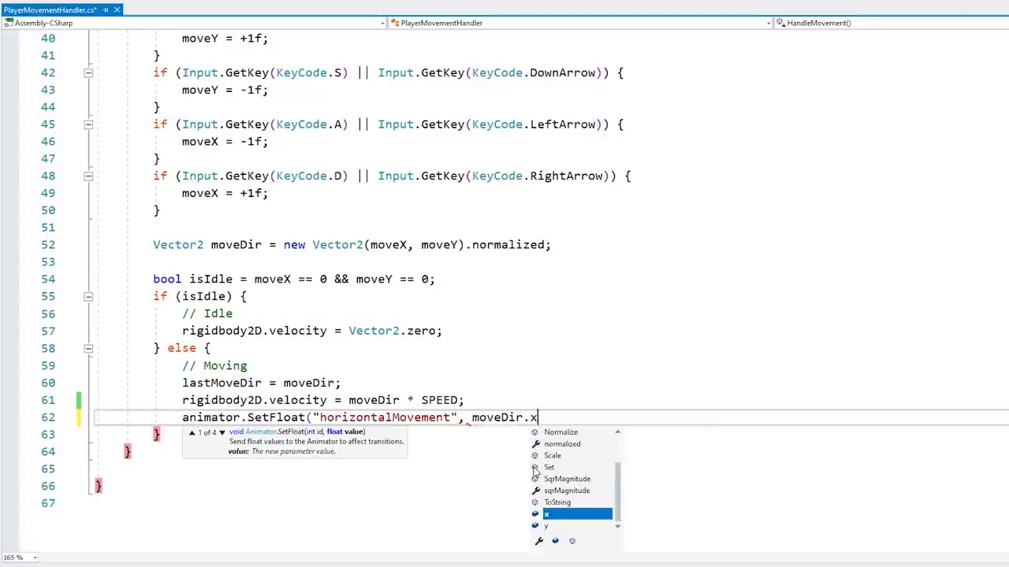
{"action": "type", "text": ");"}
Playtest the character by walking it left and right in the running game
{"action": "key", "text": "Left"}
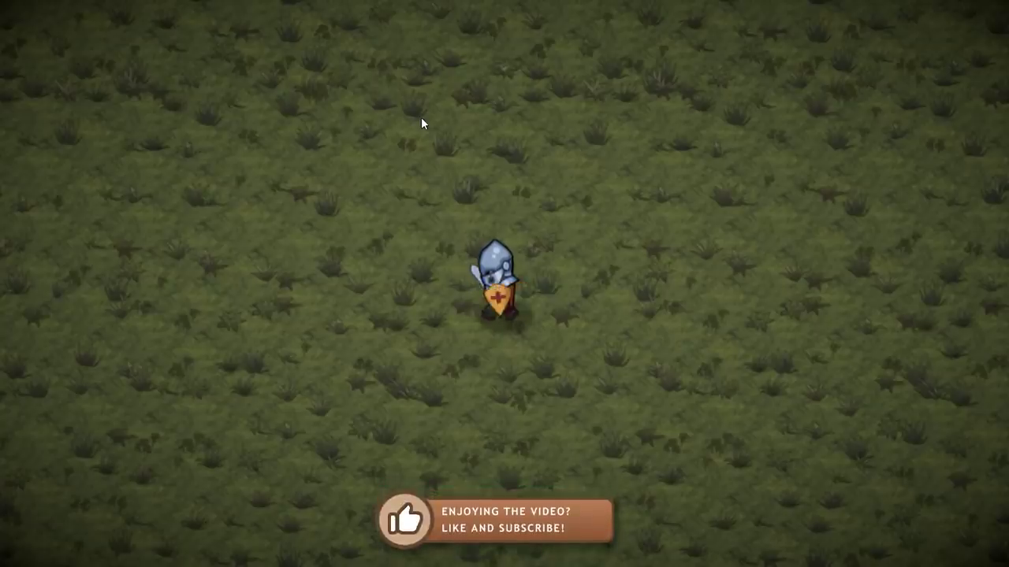
{"action": "key", "text": "d"}
{"action": "key", "text": "d"}
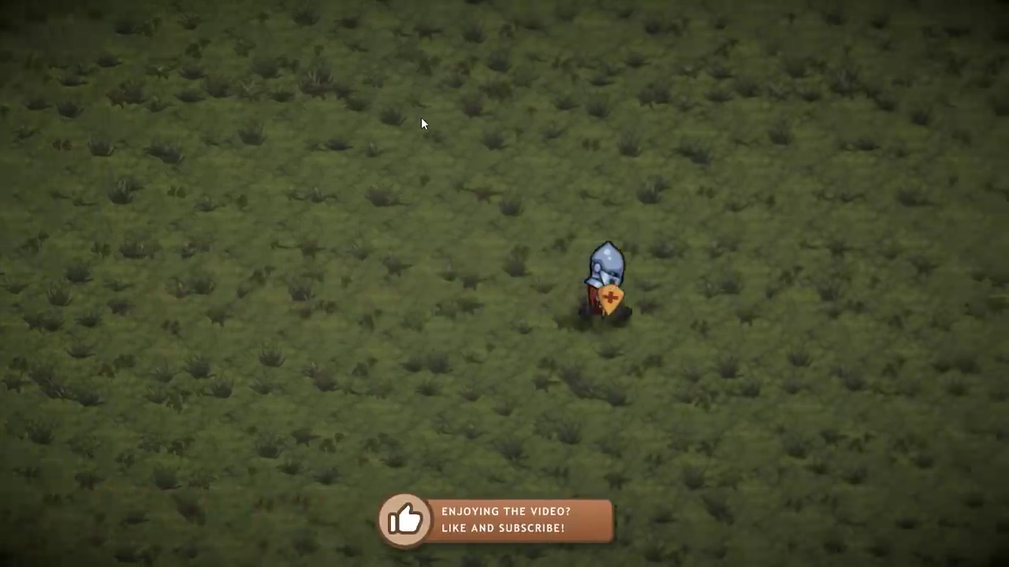
{"action": "key", "text": "a"}
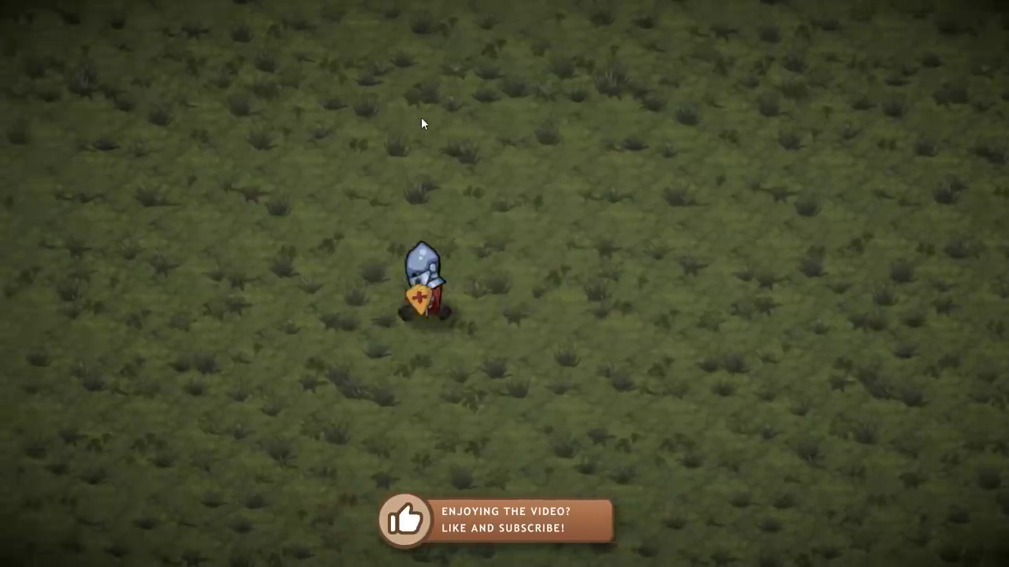
{"action": "key", "text": "d"}
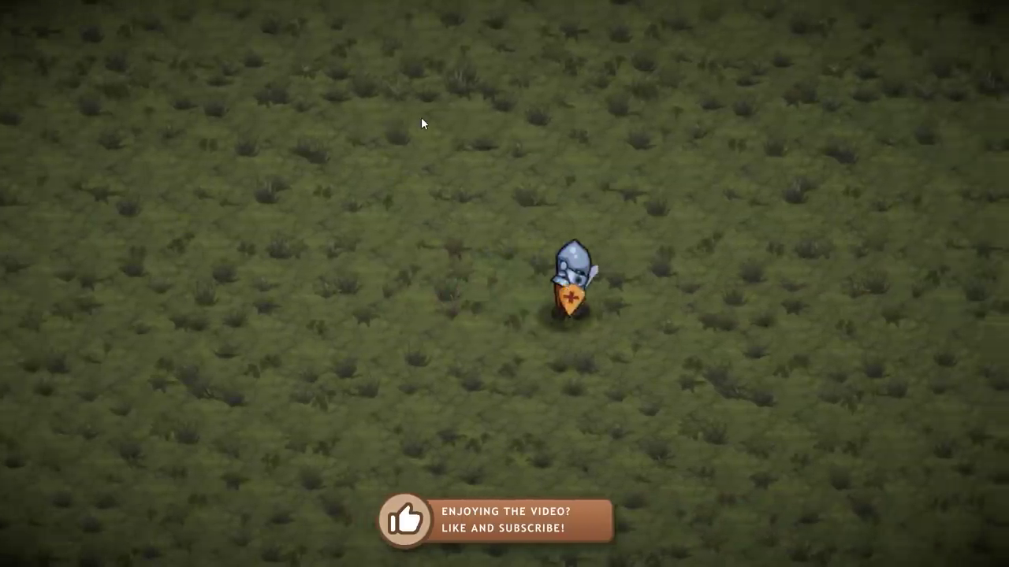
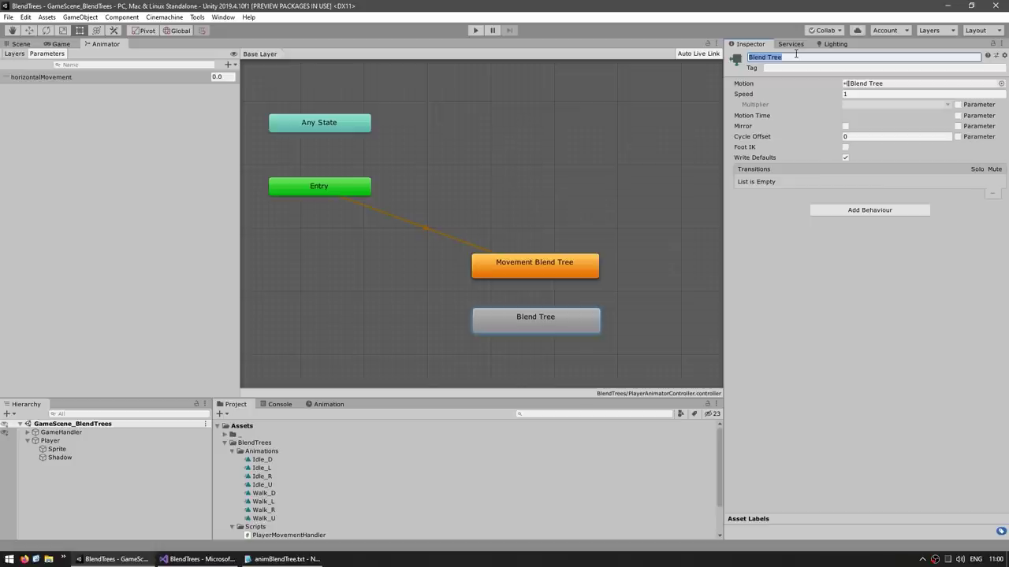
Rename the new Blend Tree state as Idle Blend Tree
{"action": "key", "text": "Home"}
{"action": "type", "text": "Idle"}
{"action": "key", "text": "Return"}
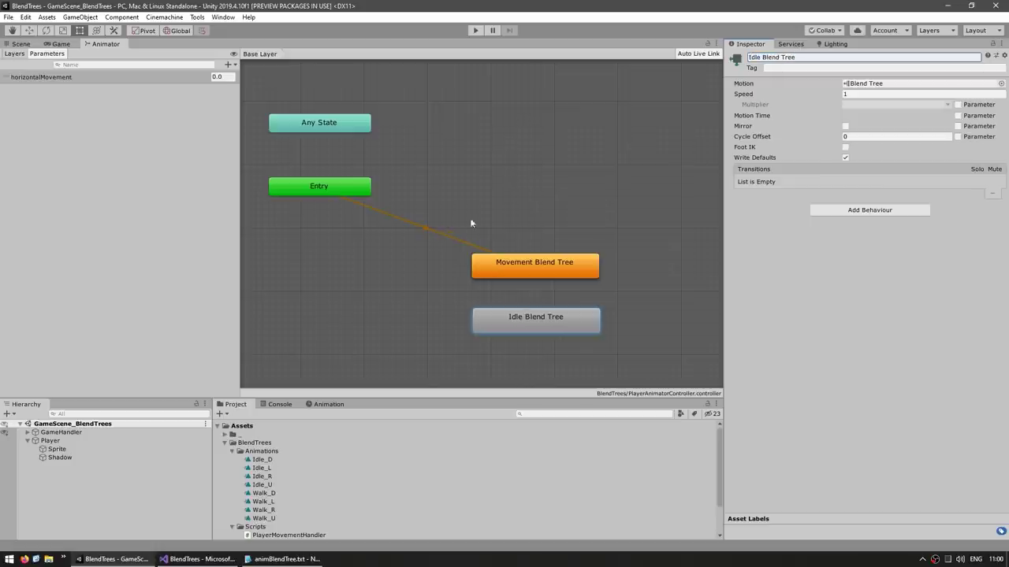
Place Idle Blend Tree beneath the Entry node and set it as the layer's default state
{"action": "left_click_drag", "start_coordinate": [556, 324], "coordinate": [352, 267]}
{"action": "right_click", "coordinate": [352, 266]}
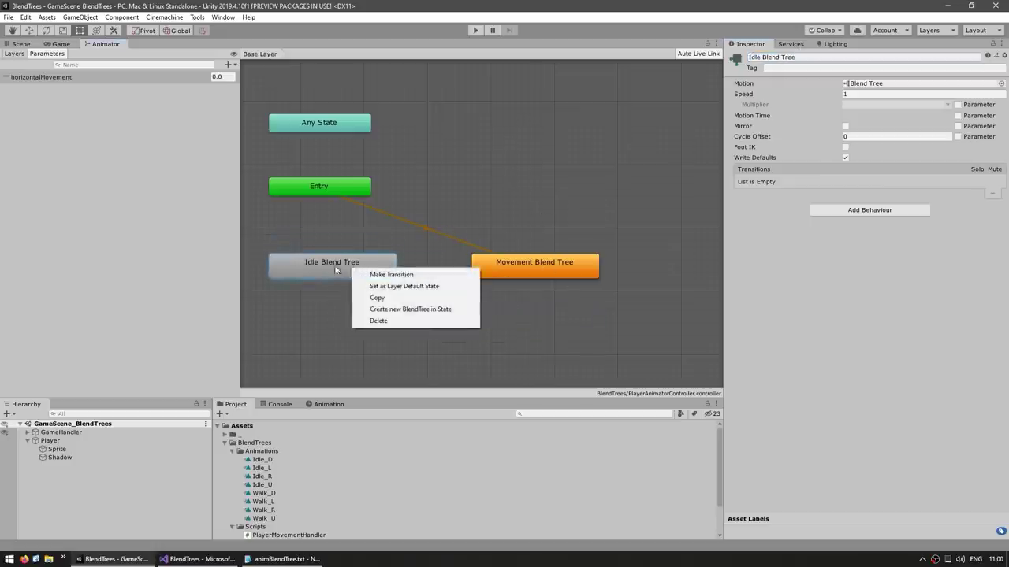
{"action": "left_click", "coordinate": [390, 286]}
{"action": "left_click_drag", "start_coordinate": [391, 264], "coordinate": [371, 275]}
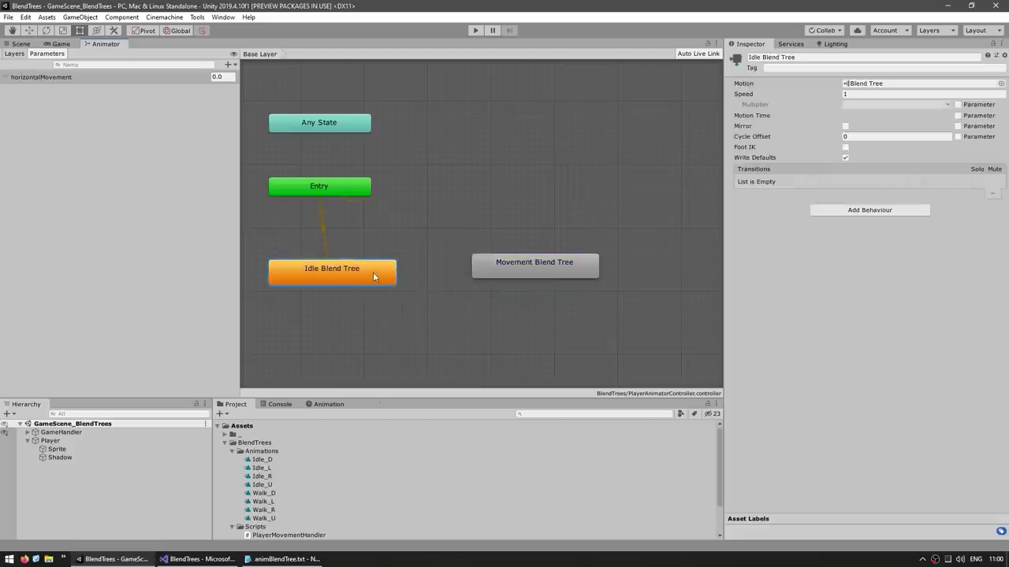
{"action": "middle_click_drag", "start_coordinate": [373, 272], "coordinate": [437, 263]}
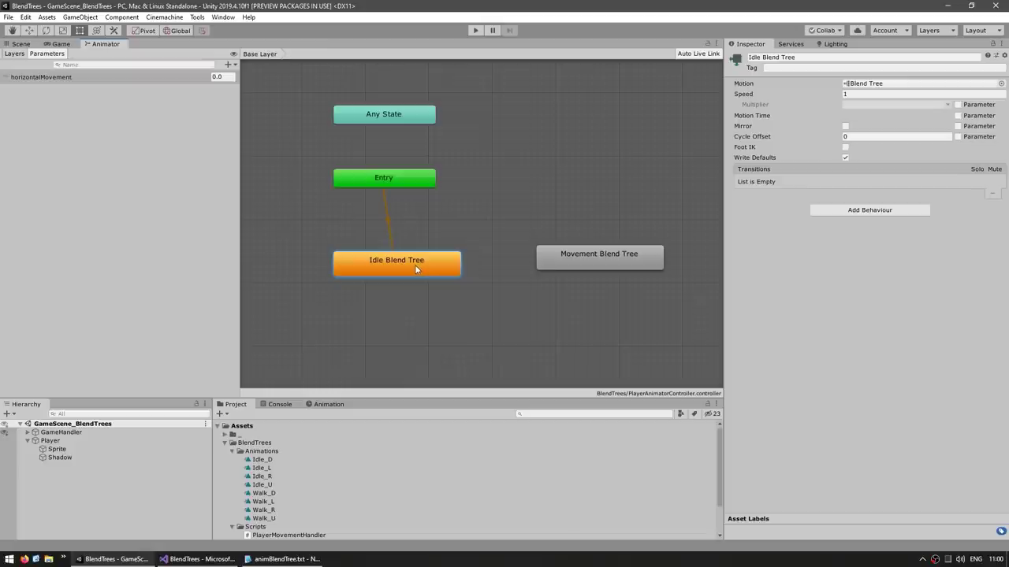
Add a Bool parameter named isMoving to the animator controller
{"action": "left_click", "coordinate": [591, 268]}
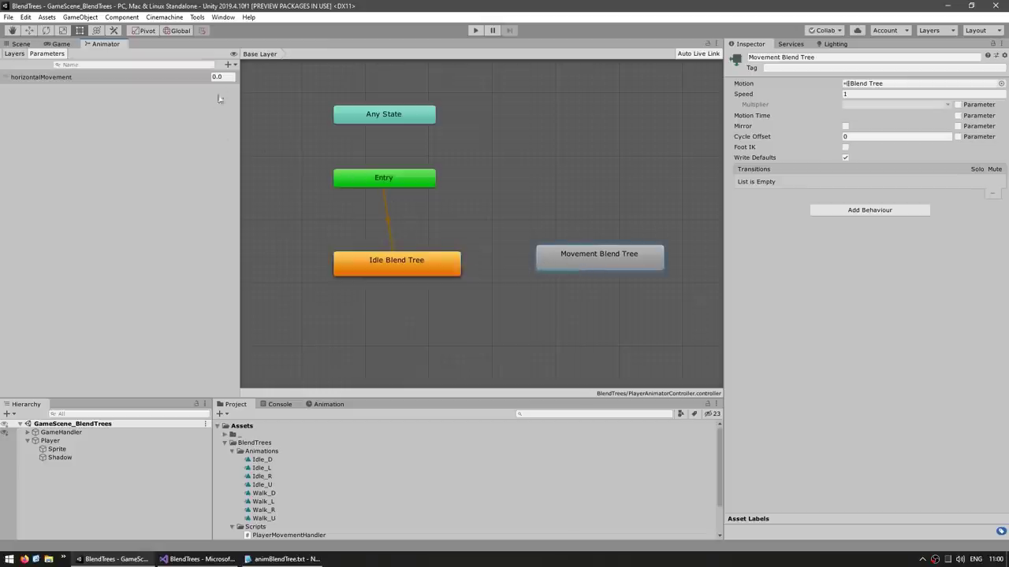
{"action": "left_click", "coordinate": [228, 65]}
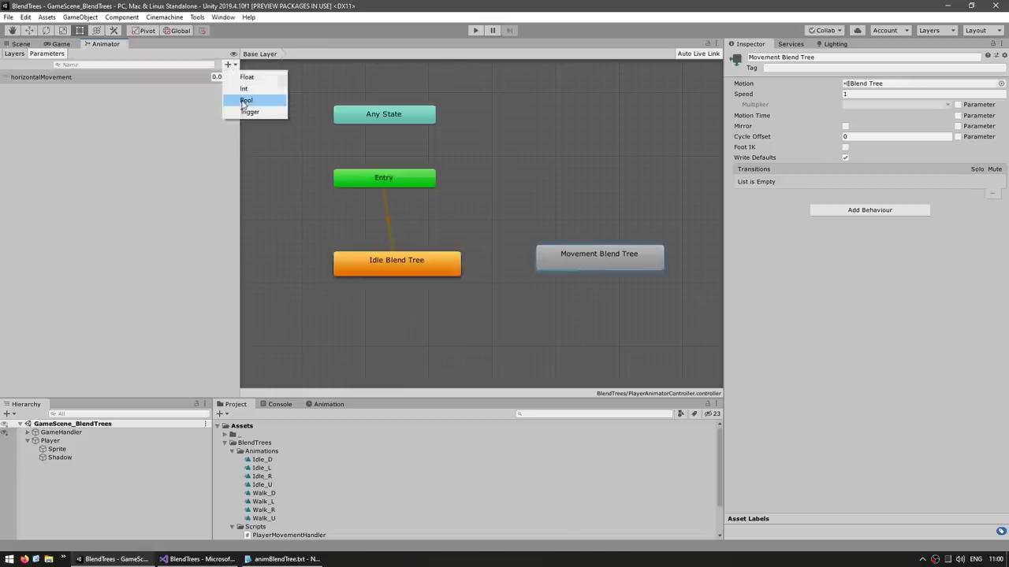
{"action": "left_click", "coordinate": [240, 100]}
{"action": "type", "text": "isMoving"}
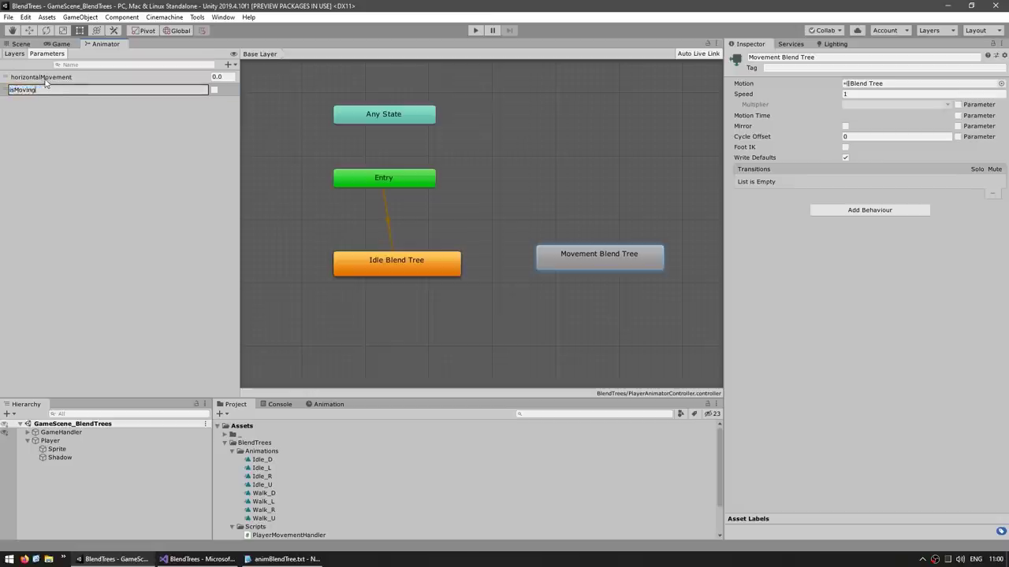
{"action": "key", "text": "Return"}
Make a transition from Idle Blend Tree to Movement Blend Tree and line the two states up horizontally
{"action": "left_click", "coordinate": [437, 266]}
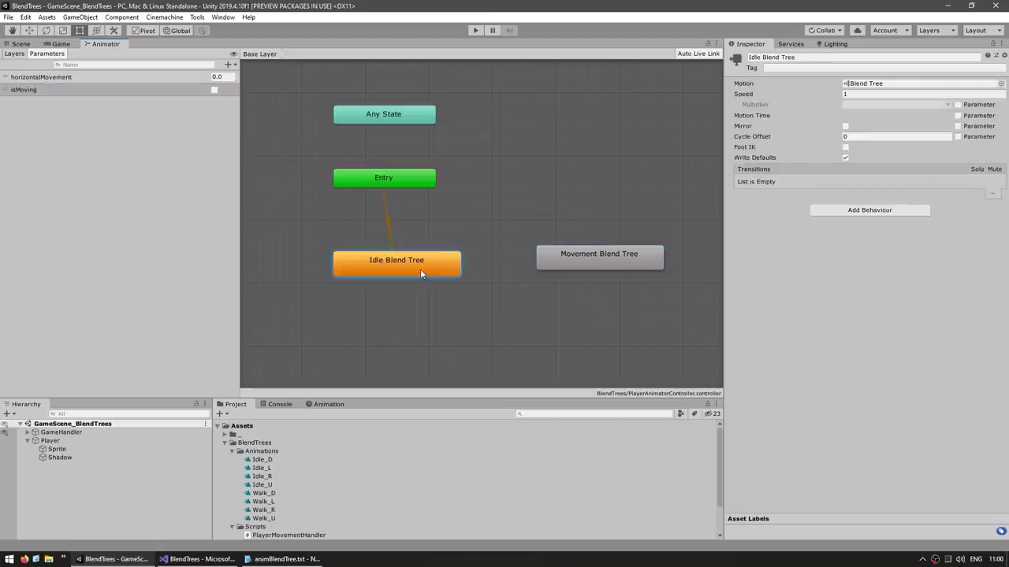
{"action": "right_click", "coordinate": [420, 269]}
{"action": "left_click", "coordinate": [442, 275]}
{"action": "left_click", "coordinate": [573, 263]}
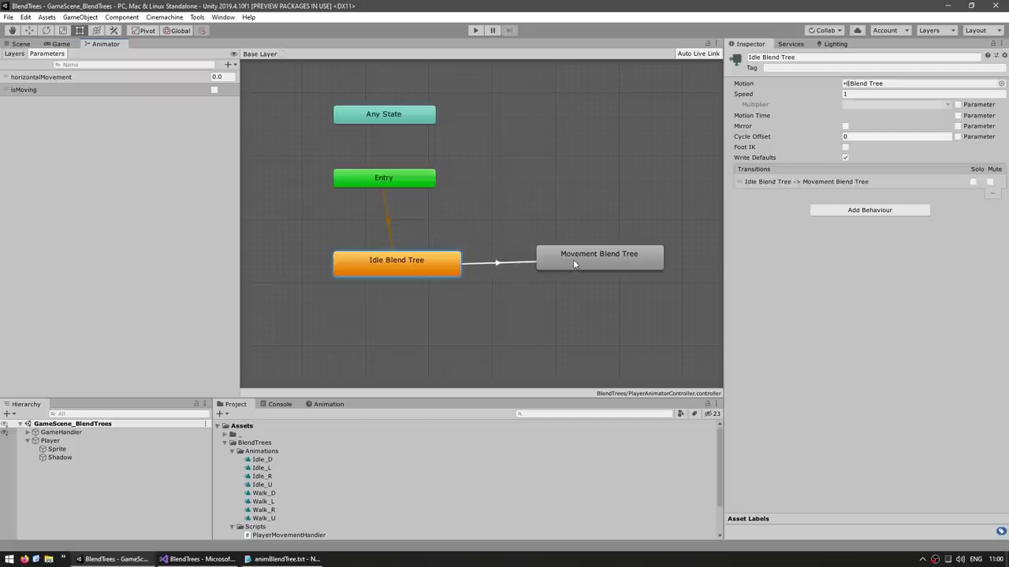
{"action": "left_click", "coordinate": [593, 266]}
Add the condition isMoving true to the transition from Idle Blend Tree to Movement Blend Tree
{"action": "left_click", "coordinate": [516, 268]}
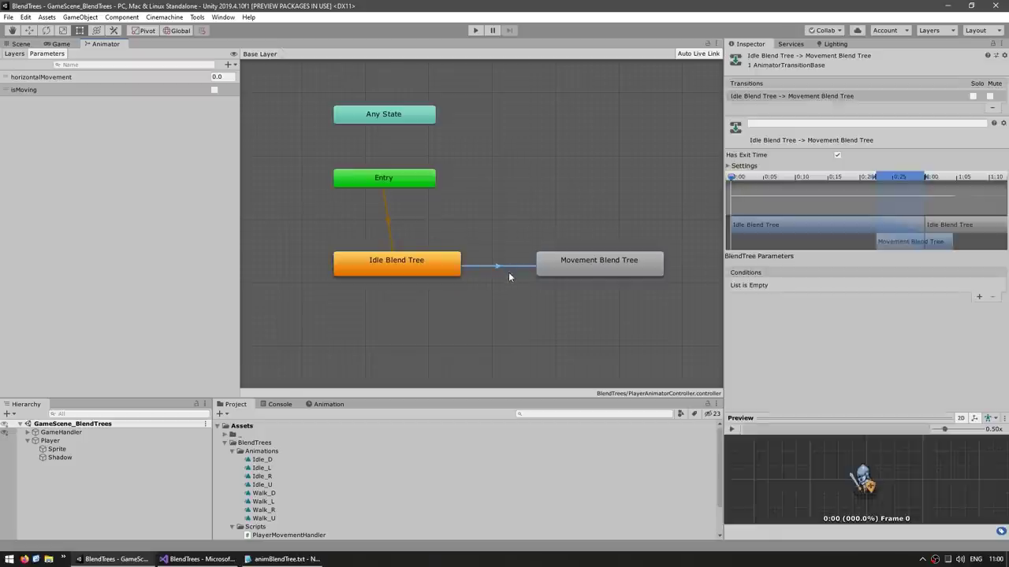
{"action": "left_click", "coordinate": [978, 297]}
{"action": "left_click", "coordinate": [829, 285]}
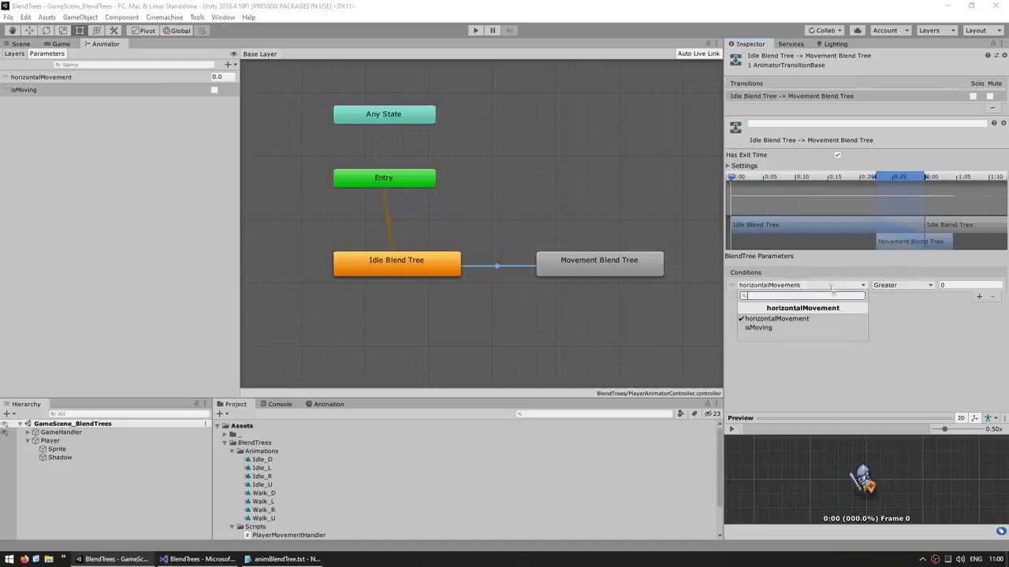
{"action": "left_click", "coordinate": [764, 328]}
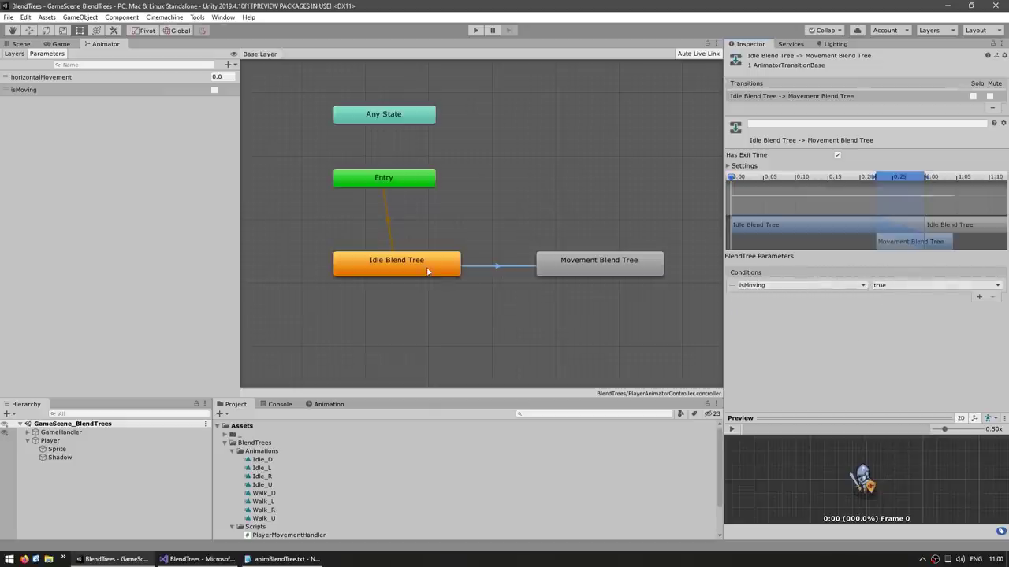
Make a return transition from Movement Blend Tree to Idle Blend Tree
{"action": "left_click", "coordinate": [591, 264]}
{"action": "right_click", "coordinate": [575, 271]}
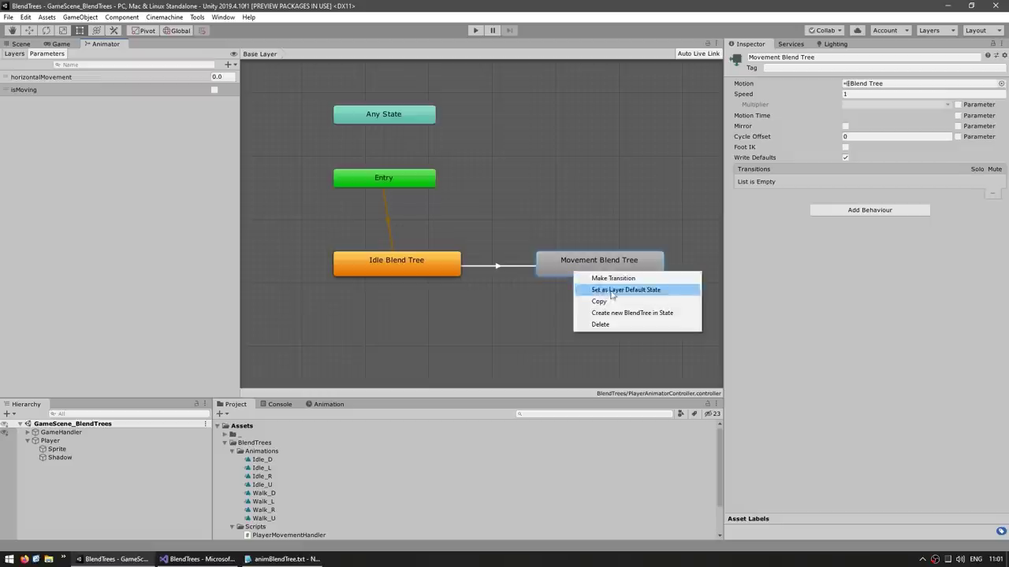
{"action": "left_click", "coordinate": [613, 278]}
{"action": "left_click", "coordinate": [456, 262]}
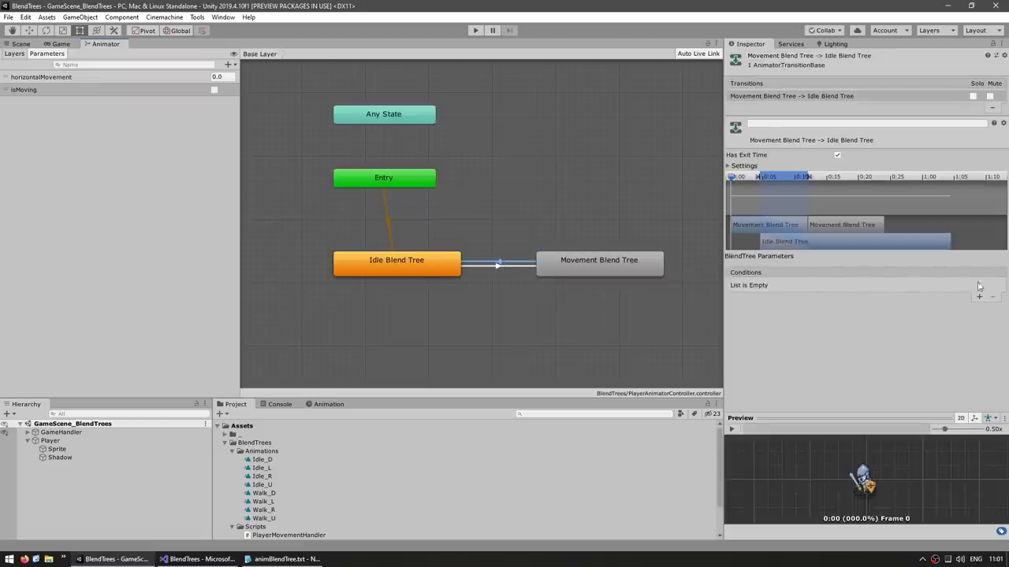
Add the condition isMoving false to the transition from Movement Blend Tree to Idle Blend Tree
{"action": "left_click", "coordinate": [980, 297]}
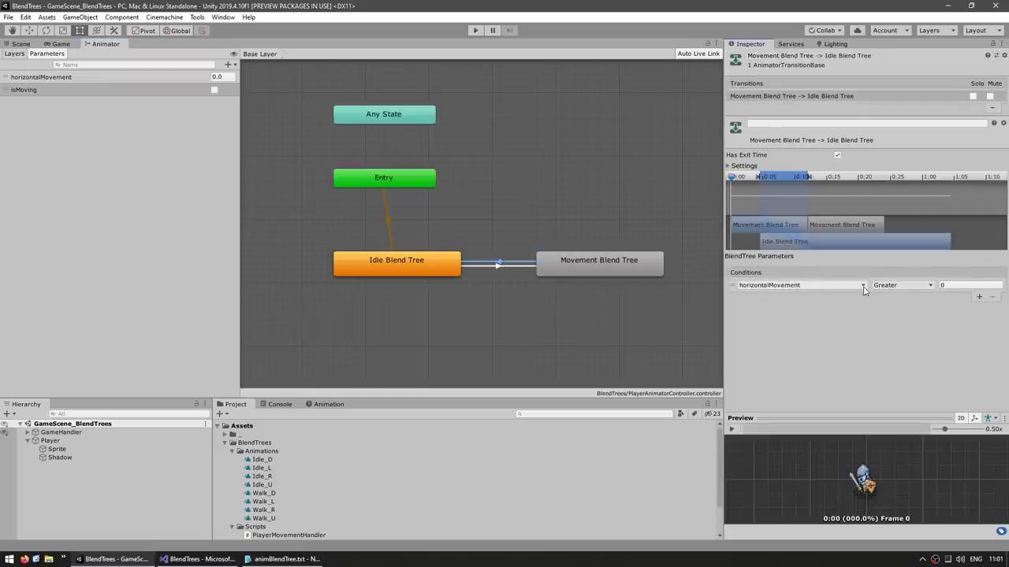
{"action": "left_click", "coordinate": [802, 286]}
{"action": "left_click", "coordinate": [758, 327]}
{"action": "left_click", "coordinate": [903, 286]}
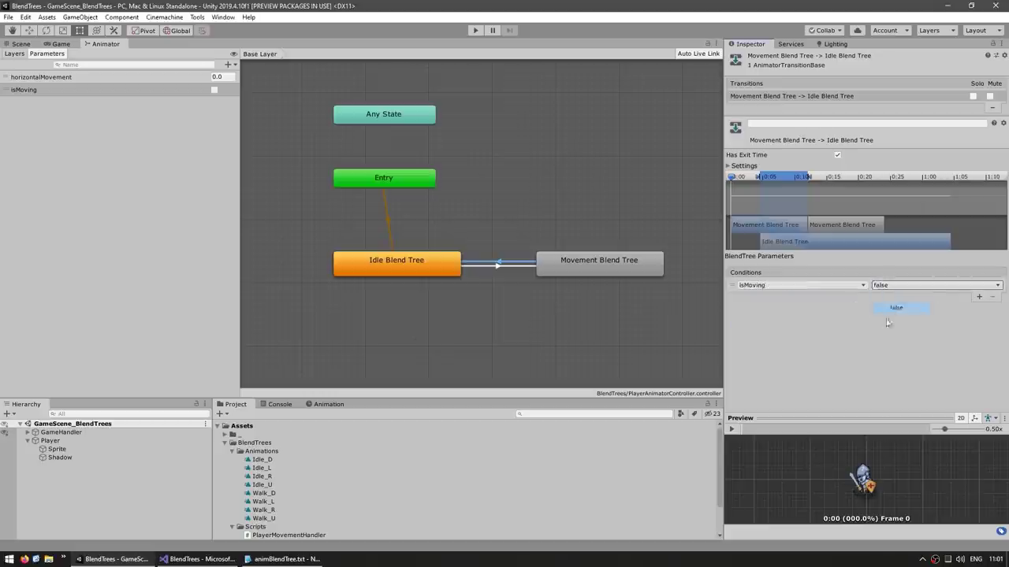
Set the exit time and transition duration of the Movement Blend Tree to Idle Blend Tree transition to 0
{"action": "left_click", "coordinate": [896, 307]}
{"action": "left_click", "coordinate": [727, 167]}
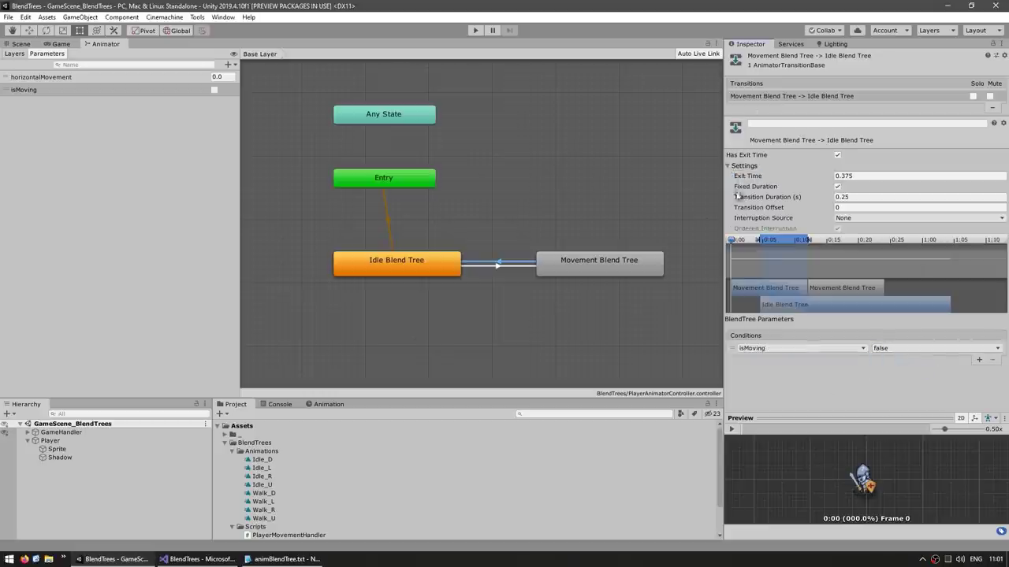
{"action": "left_click", "coordinate": [859, 177]}
{"action": "type", "text": "0"}
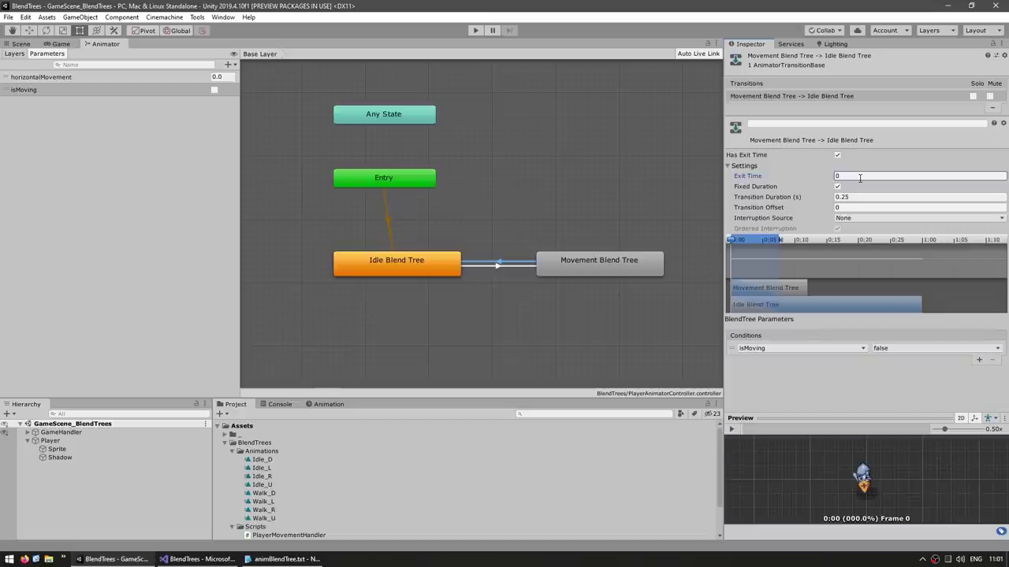
{"action": "left_click", "coordinate": [857, 197]}
{"action": "type", "text": "0."}
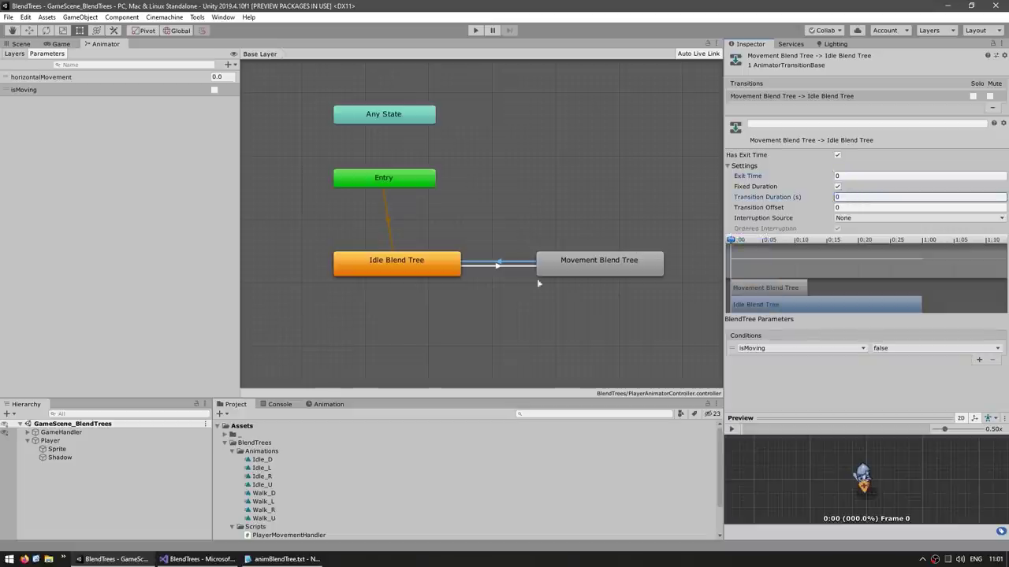
{"action": "left_click", "coordinate": [847, 176]}
{"action": "left_click", "coordinate": [851, 197]}
{"action": "left_click", "coordinate": [871, 162]}
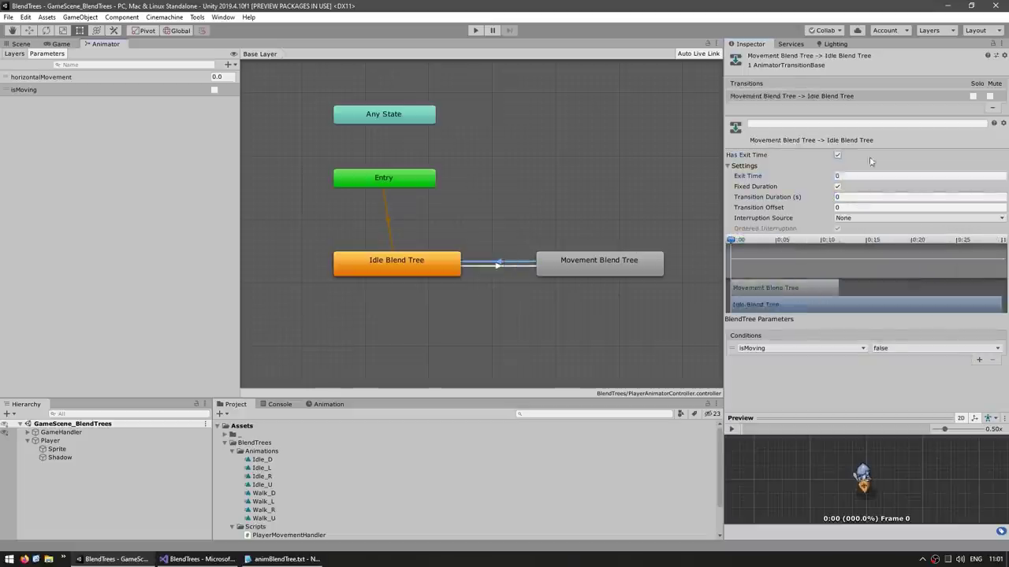
Move both blend tree states together so that Idle Blend Tree is centred beneath Entry
{"action": "key", "text": "ctrl+a"}
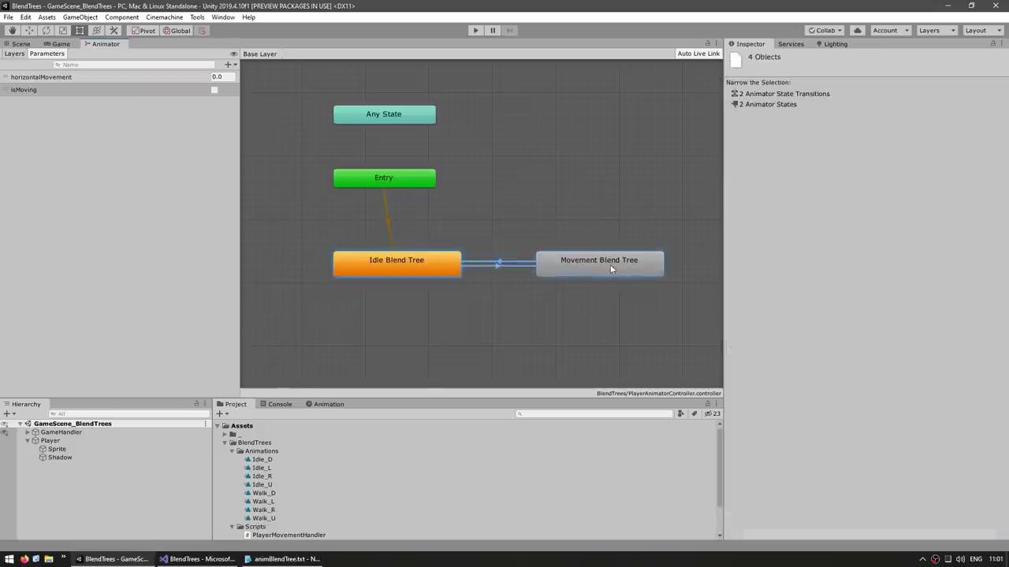
{"action": "left_click_drag", "start_coordinate": [610, 264], "coordinate": [596, 265]}
{"action": "left_click", "coordinate": [386, 207]}
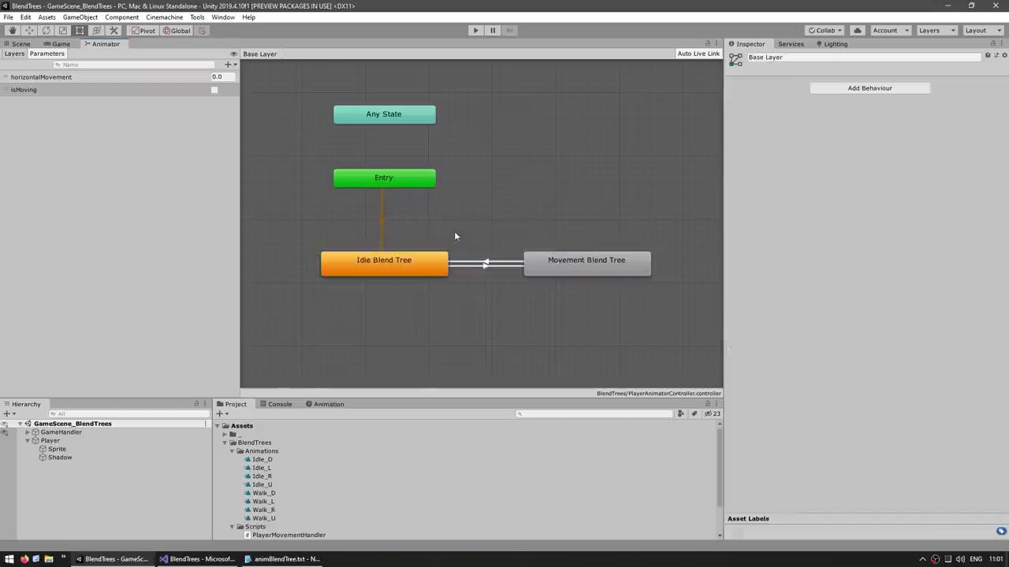
Open Idle Blend Tree and add two motion fields to its blend tree
{"action": "left_click", "coordinate": [432, 261]}
{"action": "left_click", "coordinate": [606, 268]}
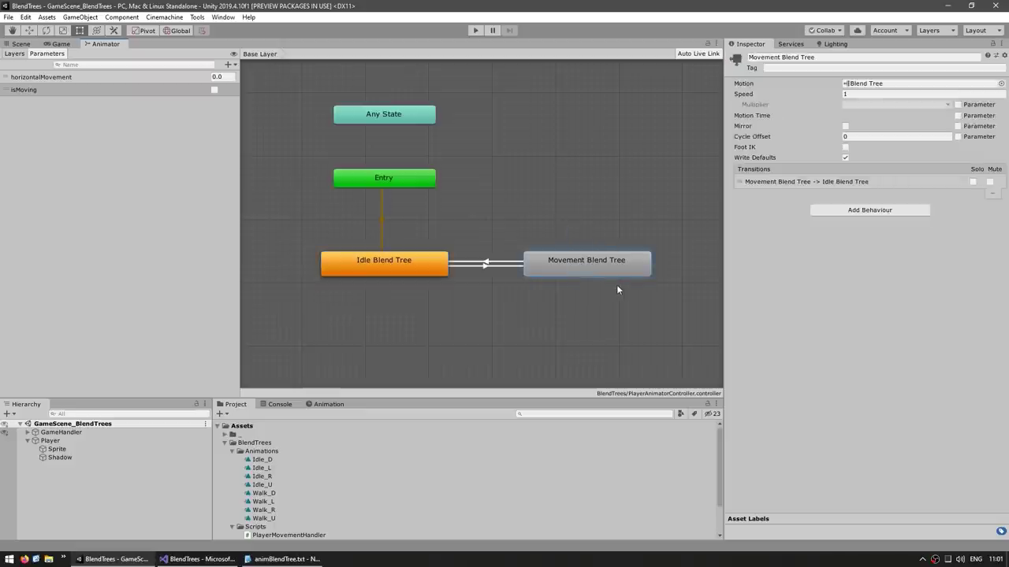
{"action": "left_click", "coordinate": [399, 270]}
{"action": "double_click", "coordinate": [399, 271]}
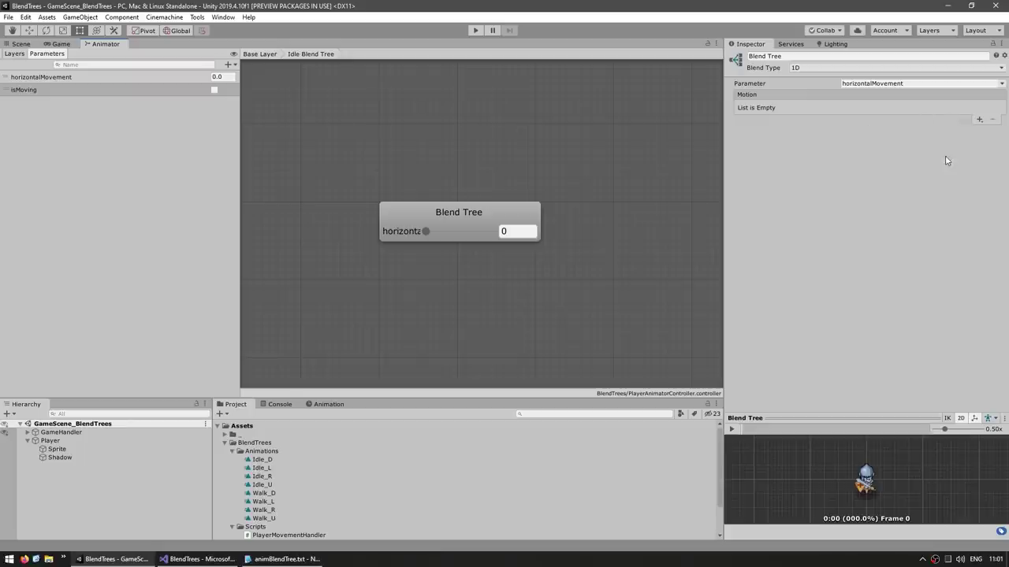
{"action": "left_click", "coordinate": [980, 119]}
{"action": "left_click", "coordinate": [977, 129]}
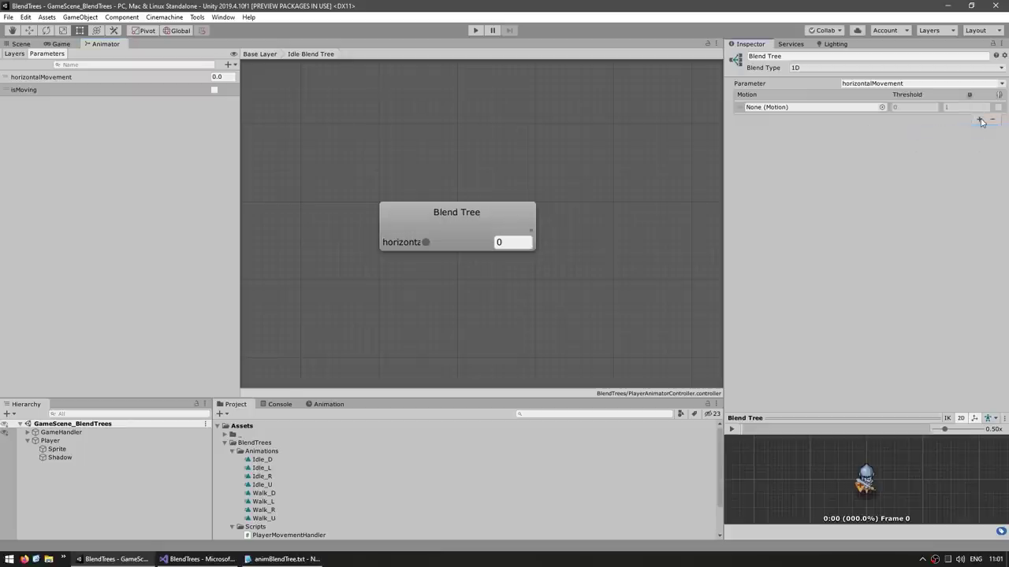
{"action": "left_click", "coordinate": [979, 119]}
{"action": "left_click", "coordinate": [977, 130]}
Assign Idle_L and Idle_R to the motion fields, with manual thresholds of -1 for Idle_L and 1 for Idle_R
{"action": "left_click", "coordinate": [882, 142]}
{"action": "double_click", "coordinate": [544, 318]}
{"action": "left_click", "coordinate": [882, 153]}
{"action": "double_click", "coordinate": [544, 326]}
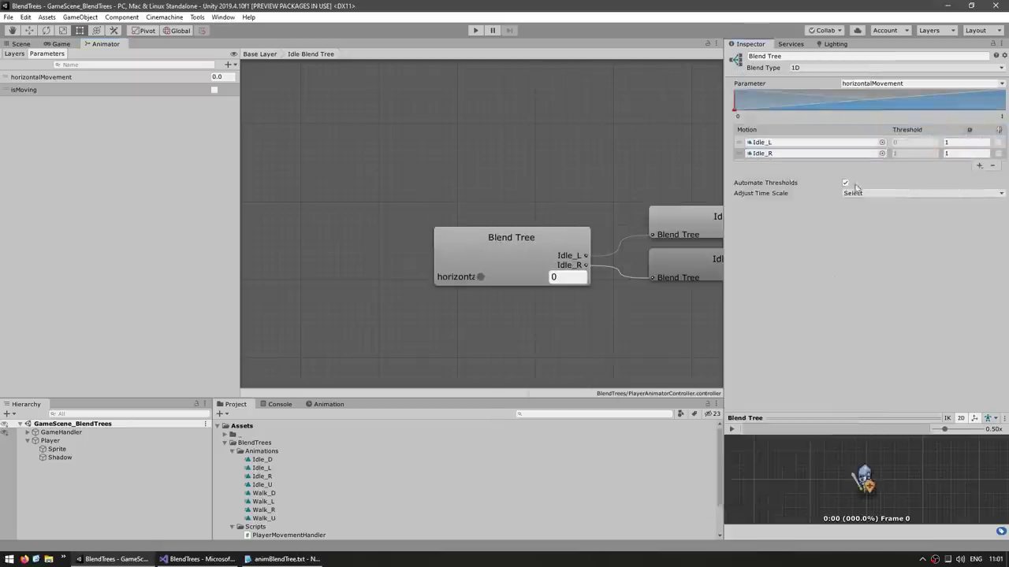
{"action": "left_click", "coordinate": [845, 183]}
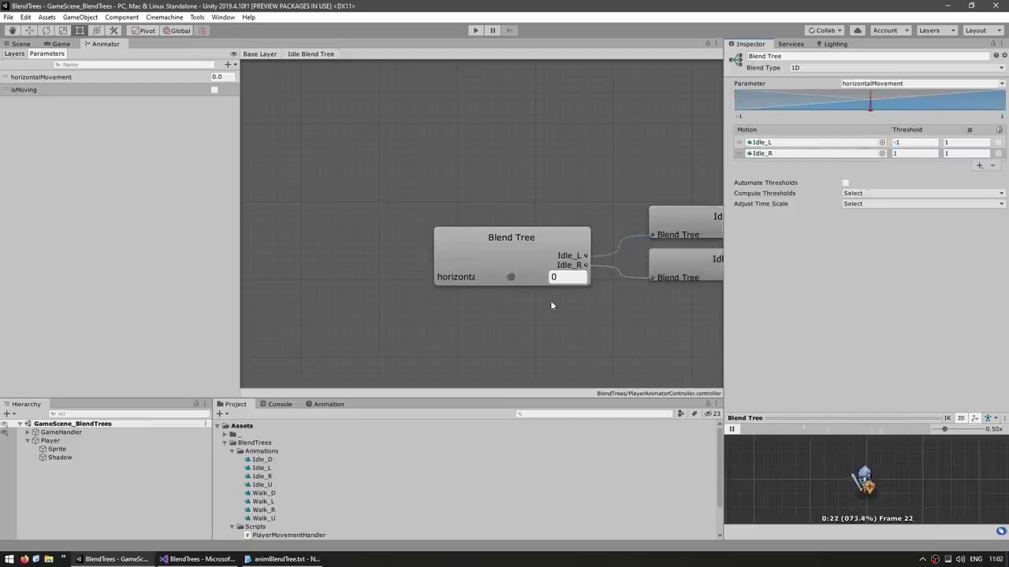
Preview the idle blend with horizontalMovement at 1 and check both connected motion nodes
{"action": "mouse_move", "coordinate": [513, 282]}
{"action": "left_mouse_down"}
{"action": "mouse_move", "coordinate": [472, 277]}
{"action": "mouse_move", "coordinate": [796, 292]}
{"action": "left_mouse_up"}
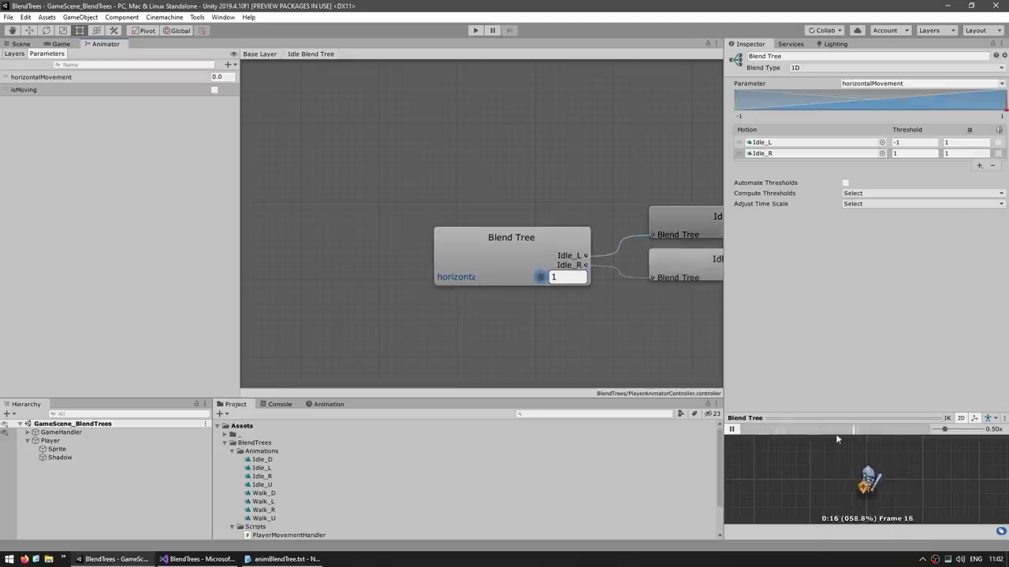
{"action": "left_click_drag", "start_coordinate": [749, 340], "coordinate": [619, 322]}
{"action": "middle_click_drag", "start_coordinate": [620, 321], "coordinate": [514, 315]}
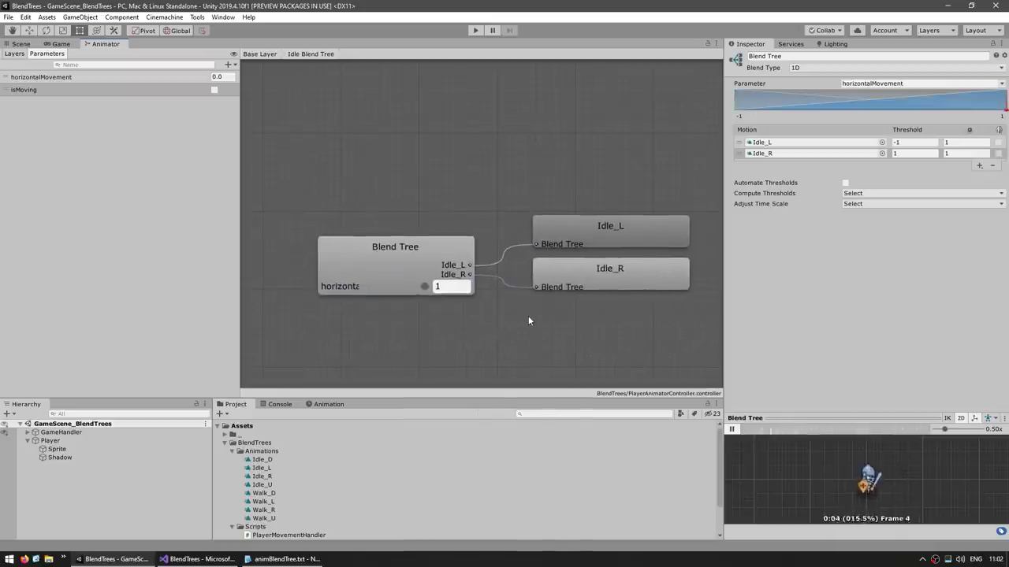
Switch to Visual Studio and examine the isIdle check and the idle and moving branches in HandleMovement
{"action": "key", "text": "alt+Tab"}
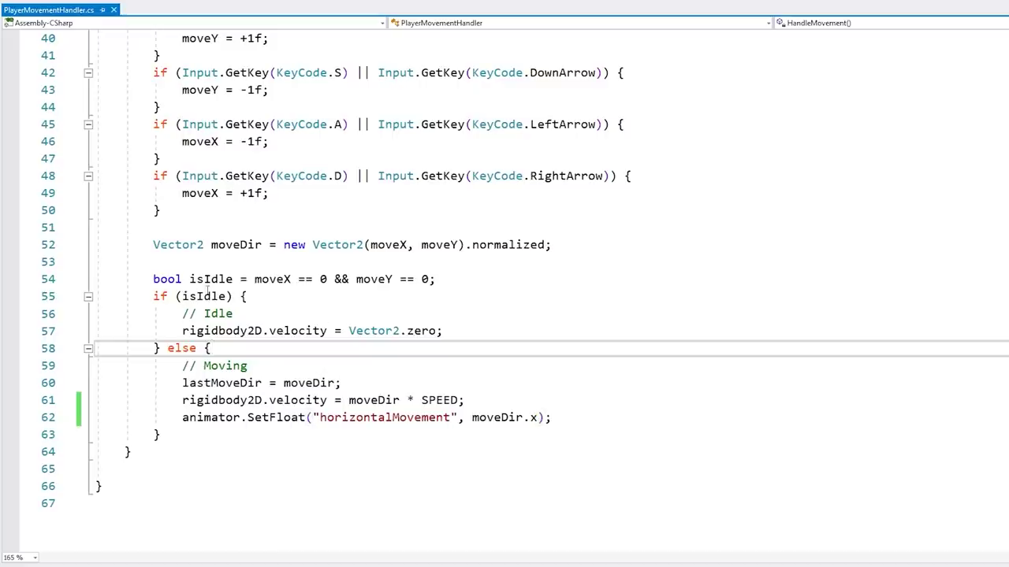
{"action": "double_click", "coordinate": [211, 279]}
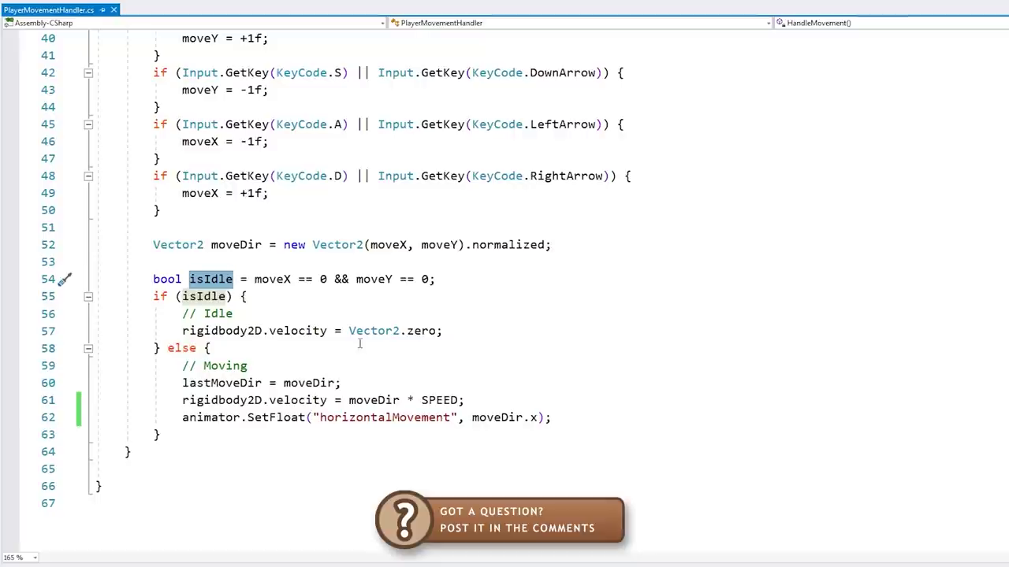
{"action": "double_click", "coordinate": [272, 279]}
{"action": "double_click", "coordinate": [374, 279]}
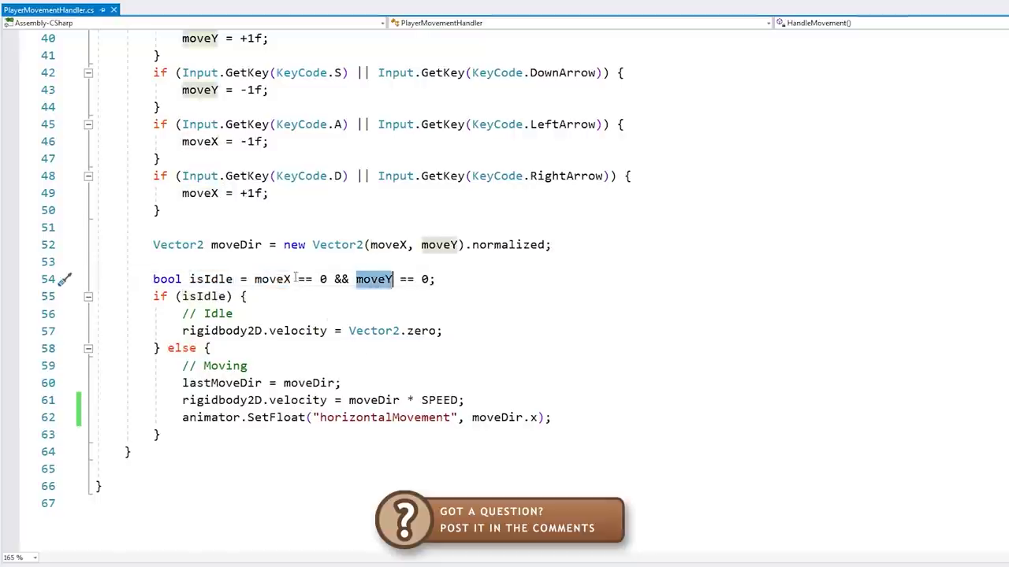
{"action": "left_click_drag", "start_coordinate": [288, 279], "coordinate": [435, 279]}
{"action": "left_click_drag", "start_coordinate": [197, 314], "coordinate": [365, 331]}
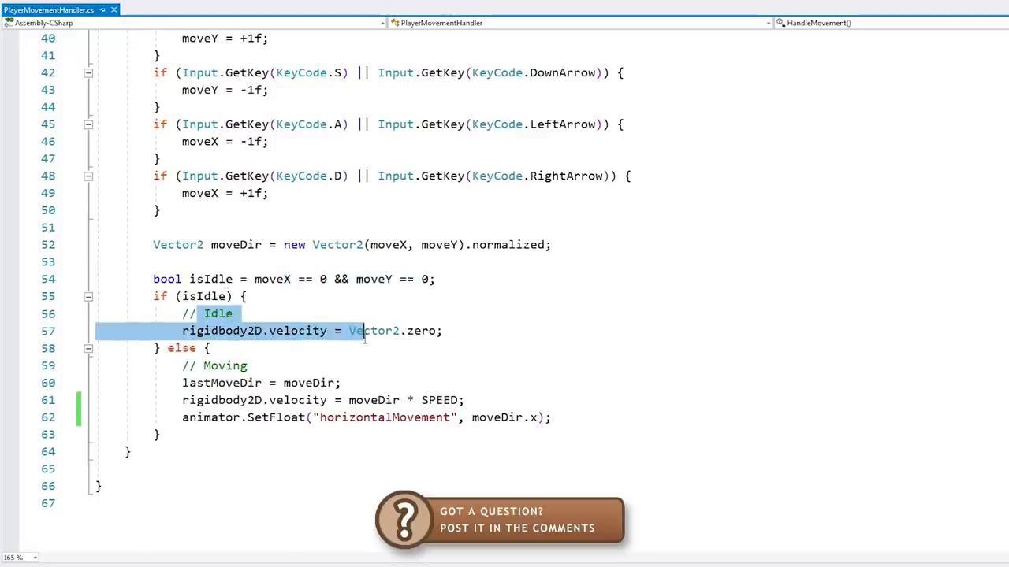
{"action": "left_click_drag", "start_coordinate": [183, 365], "coordinate": [247, 418]}
Add animator.SetBool("isMoving", true); below the SetFloat call in the moving branch, matching the Animator parameter name
{"action": "left_click", "coordinate": [276, 418]}
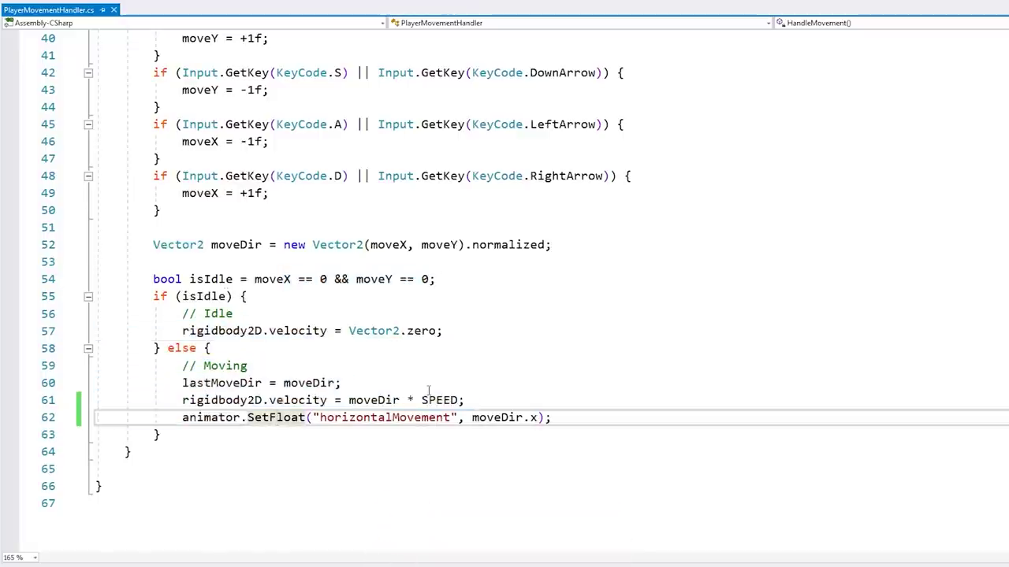
{"action": "key", "text": "End"}
{"action": "key", "text": "Return"}
{"action": "type", "text": "animator.setb"}
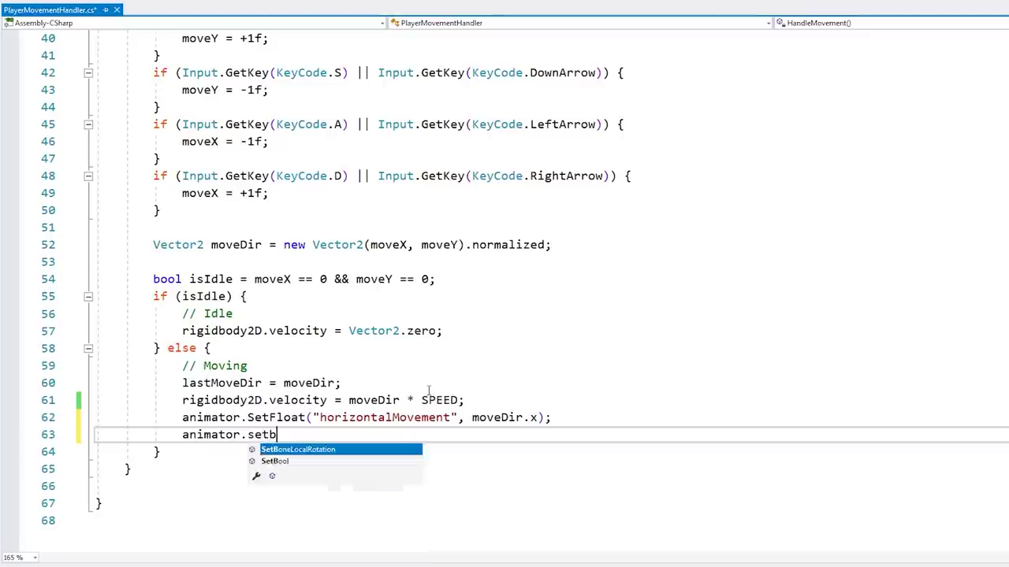
{"action": "key", "text": "Tab"}
{"action": "key", "text": "ctrl+shift+Left"}
{"action": "type", "text": "st"}
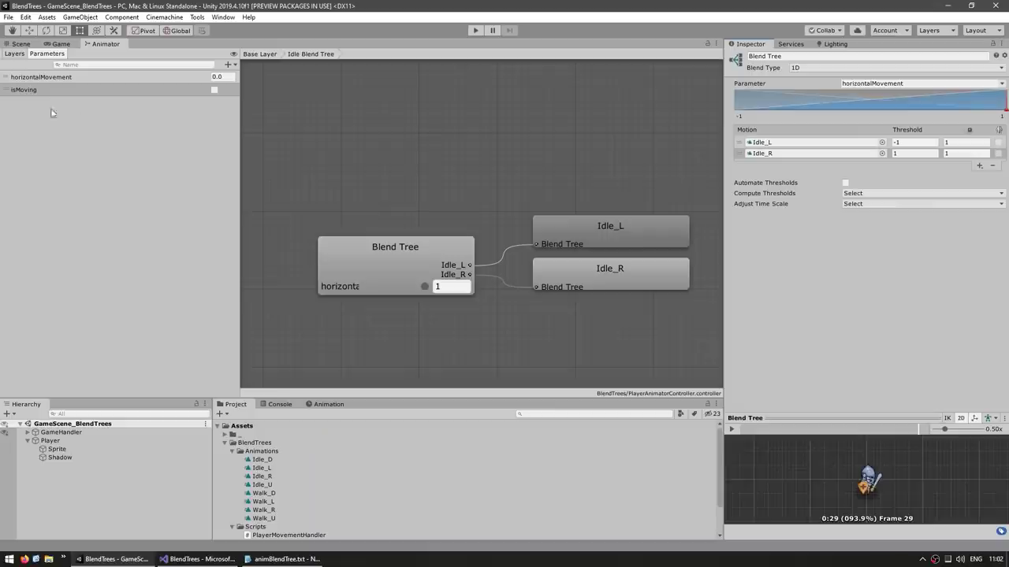
{"action": "double_click", "coordinate": [24, 90]}
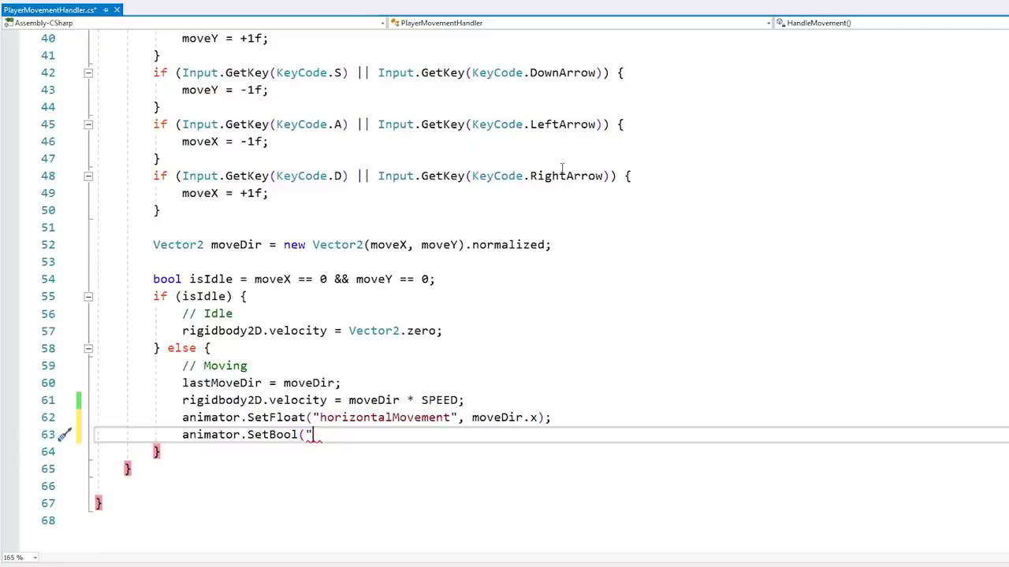
{"action": "type", "text": "is"}
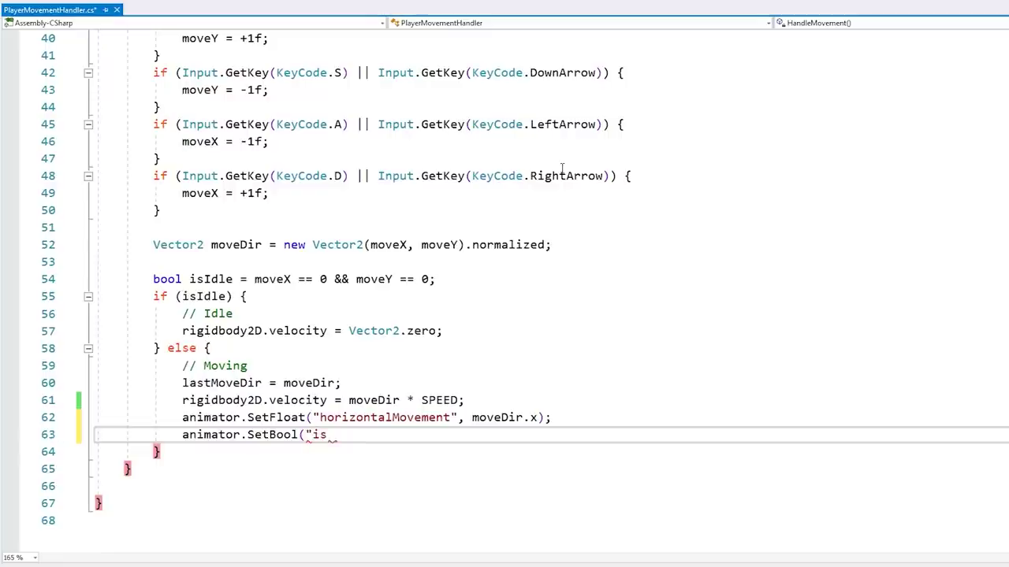
{"action": "type", "text": "Moving\", true);"}
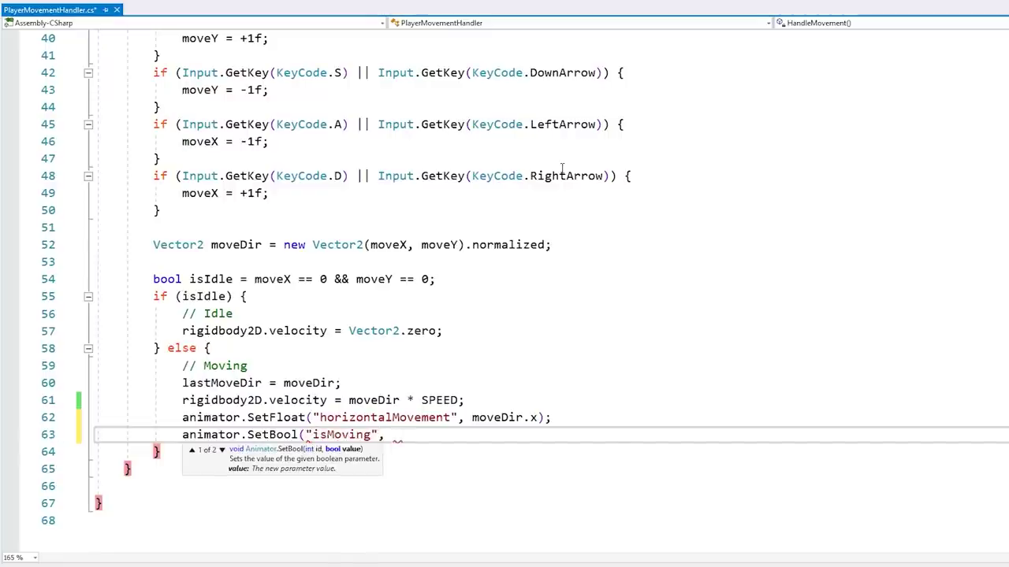
Copy the SetBool statement to the end of the idle branch with its value changed to false, and save the script
{"action": "key", "text": "shift+Home"}
{"action": "key", "text": "ctrl+c"}
{"action": "key", "text": "Up"}
{"action": "key", "text": "Up"}
{"action": "key", "text": "Up"}
{"action": "key", "text": "Up"}
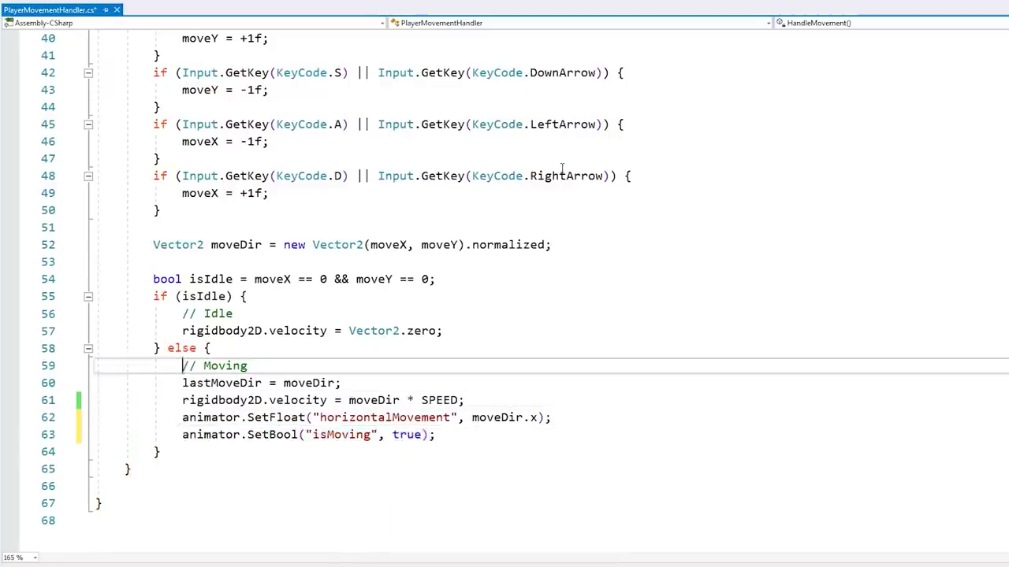
{"action": "key", "text": "Up"}
{"action": "key", "text": "Up"}
{"action": "key", "text": "End"}
{"action": "key", "text": "Return"}
{"action": "key", "text": "ctrl+v"}
{"action": "key", "text": "Left"}
{"action": "key", "text": "Left"}
{"action": "key", "text": "BackSpace"}
{"action": "key", "text": "BackSpace"}
{"action": "key", "text": "BackSpace"}
{"action": "key", "text": "BackSpace"}
{"action": "type", "text": "false"}
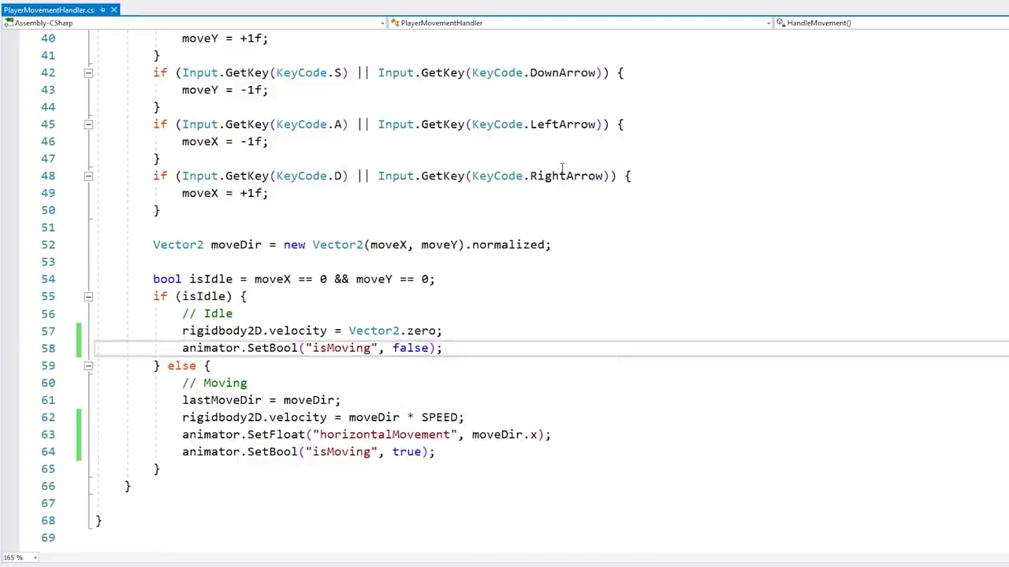
Try a single animator.SetBool("isMoving", !isIdle); line below the isIdle declaration, and cut it out again
{"action": "left_click", "coordinate": [456, 276]}
{"action": "key", "text": "Return"}
{"action": "key", "text": "ctrl+v"}
{"action": "key", "text": "Left"}
{"action": "key", "text": "Left"}
{"action": "key", "text": "ctrl+shift+Left"}
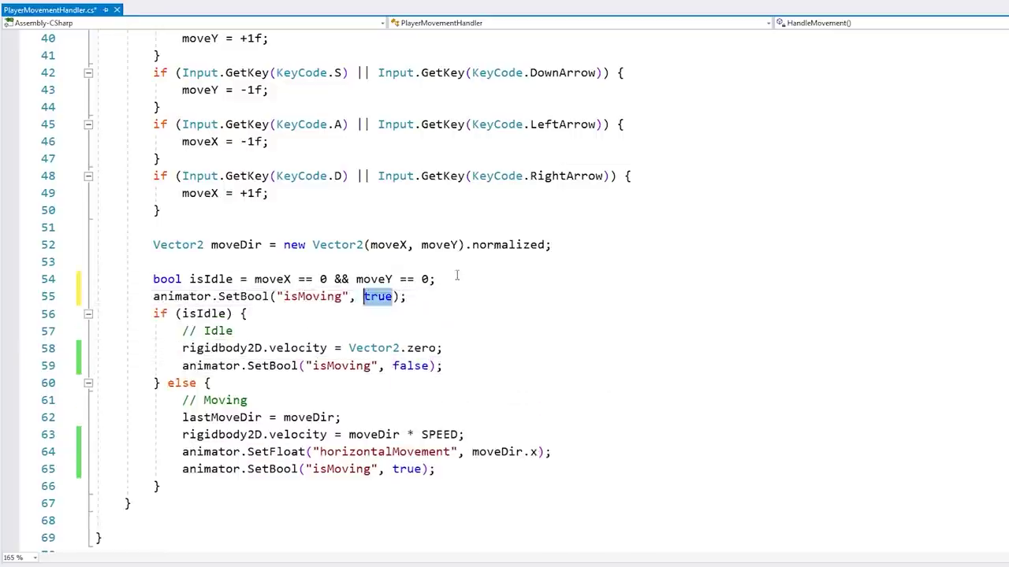
{"action": "type", "text": "!"}
{"action": "type", "text": "isIdle"}
{"action": "key", "text": "Right"}
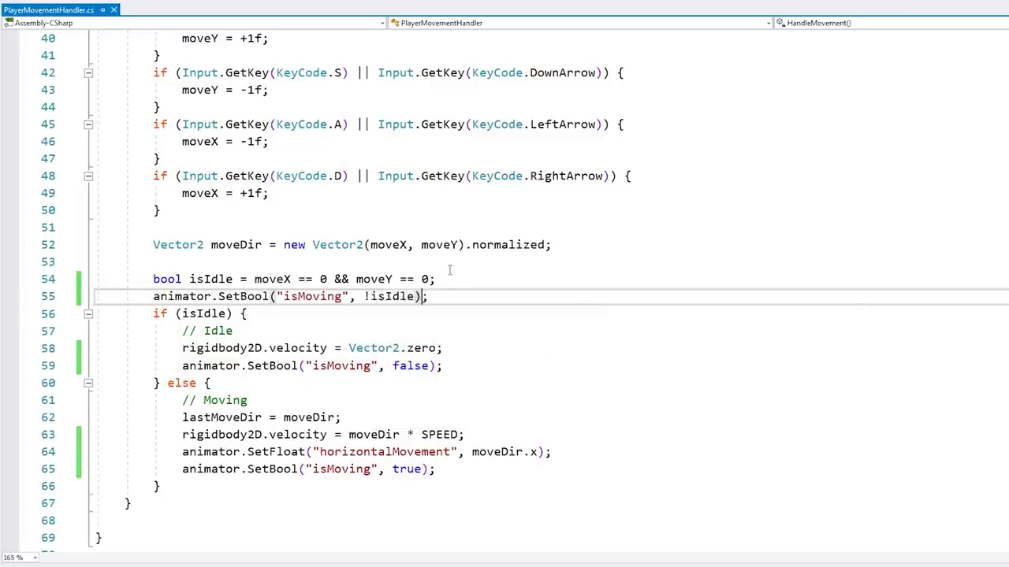
{"action": "key", "text": "ctrl+x"}
{"action": "left_click", "coordinate": [326, 347]}
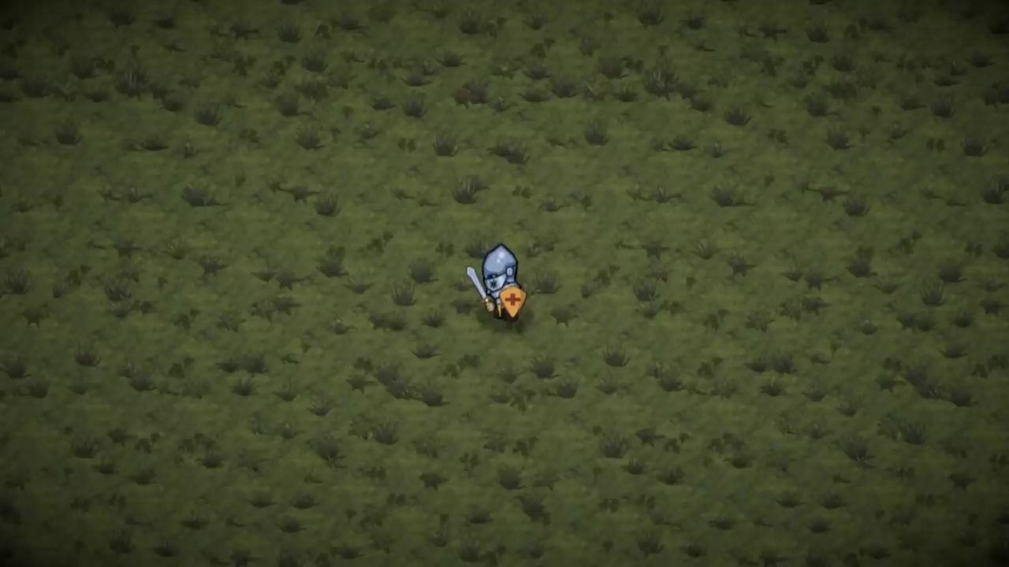
Test the idle and walk animations in the running Unity game by moving the character left, right, up and down
{"action": "key", "text": "a"}
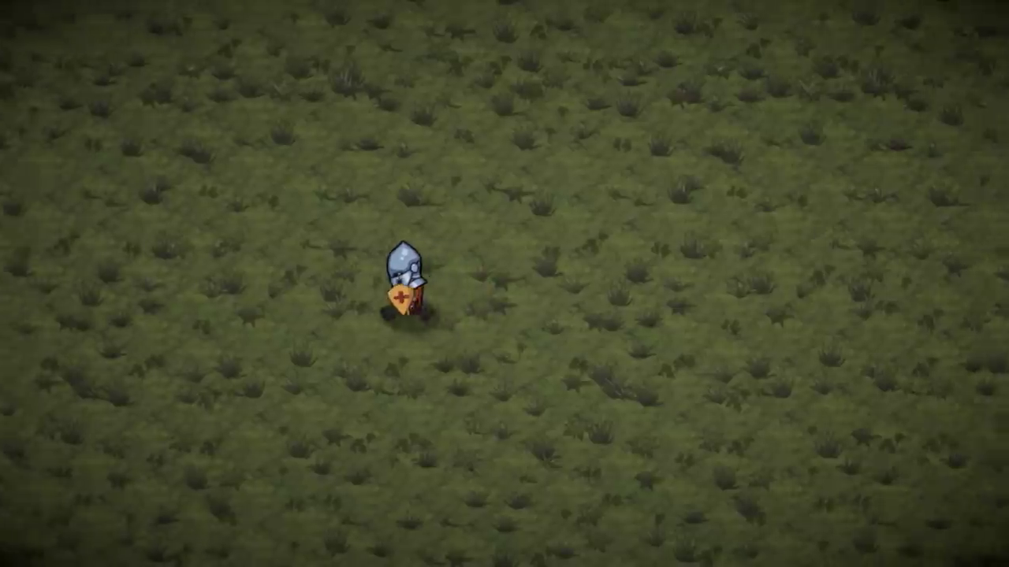
{"action": "key", "text": "d"}
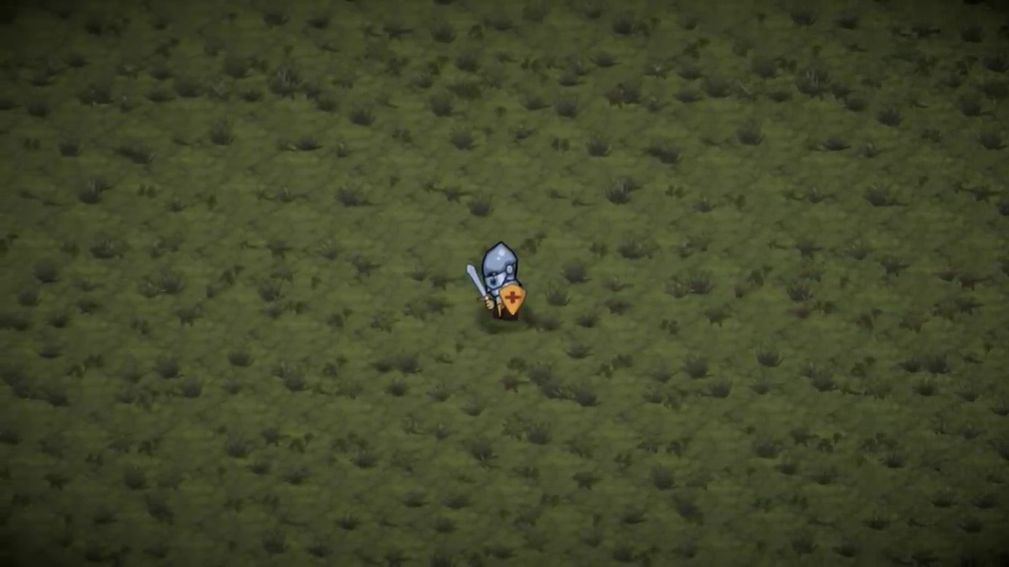
{"action": "key", "text": "d"}
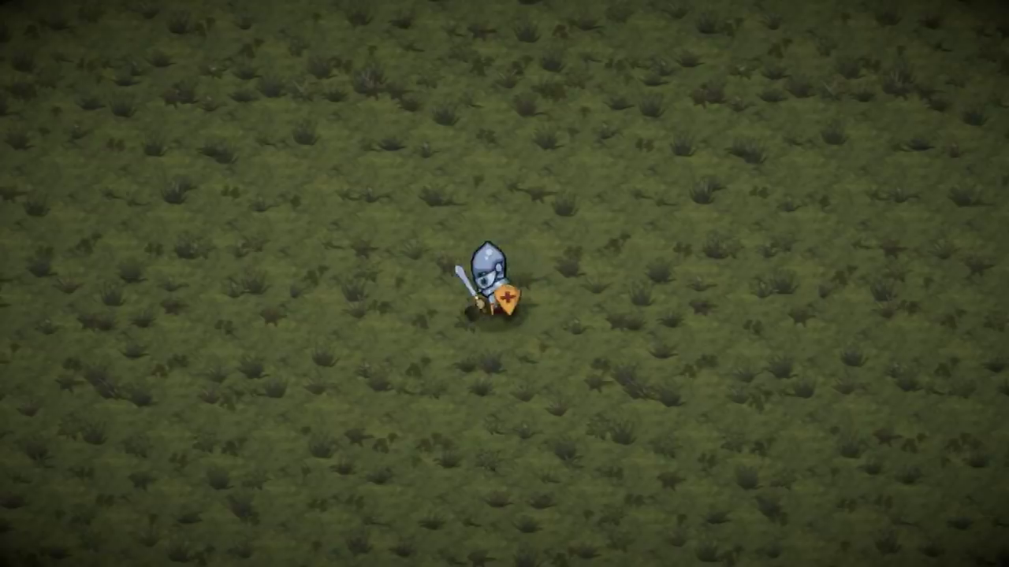
{"action": "key", "text": "a"}
{"action": "key", "text": "d"}
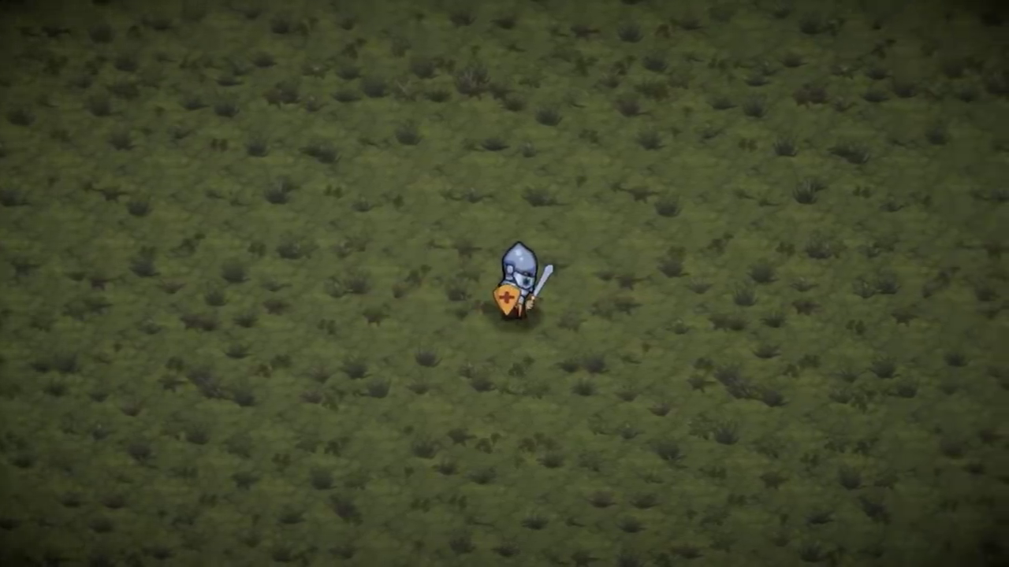
{"action": "key", "text": "w"}
{"action": "key", "text": "s"}
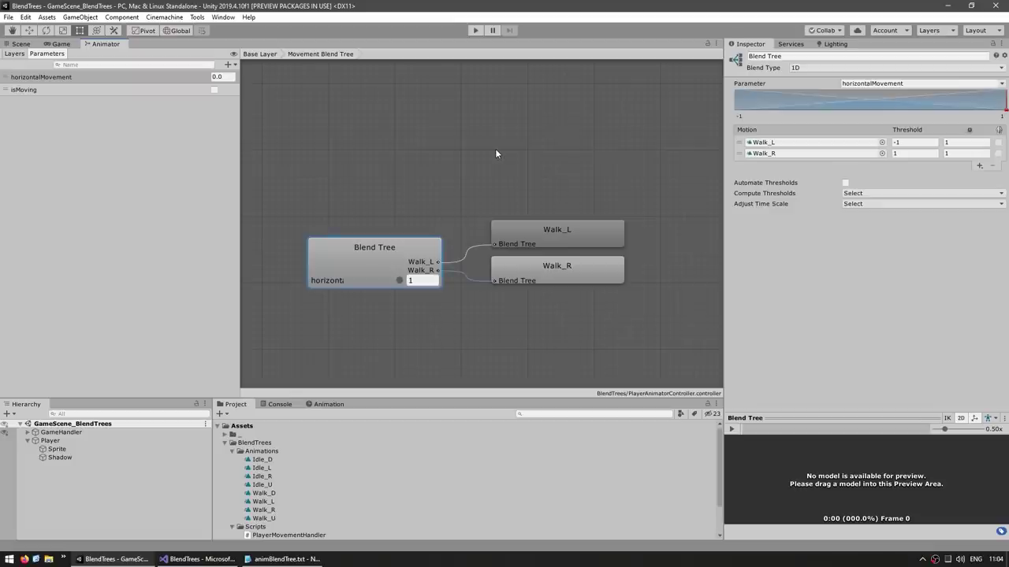
Change the blend type of the Movement Blend Tree to 2D Simple Directional
{"action": "left_click", "coordinate": [797, 70]}
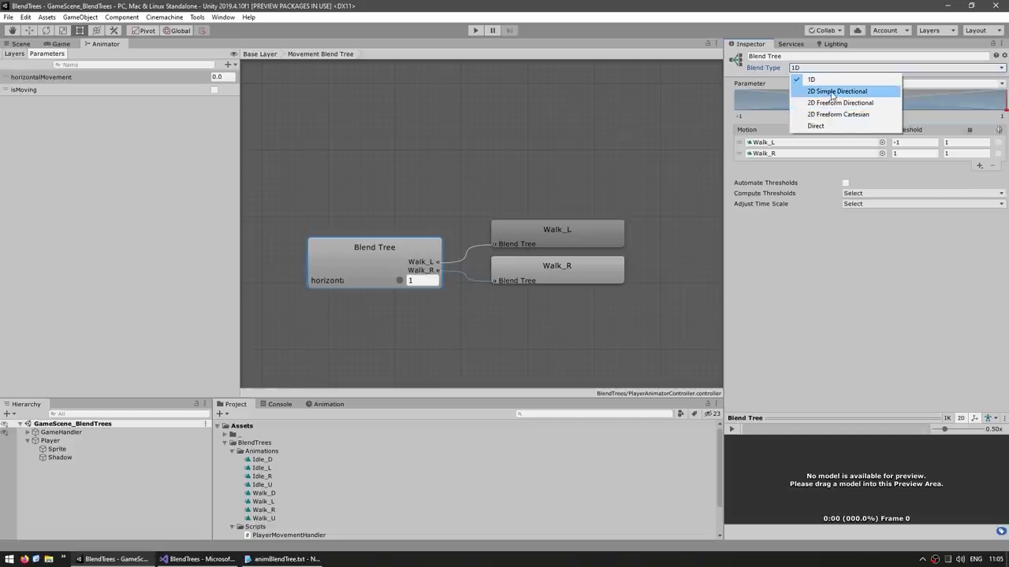
{"action": "left_click", "coordinate": [834, 91]}
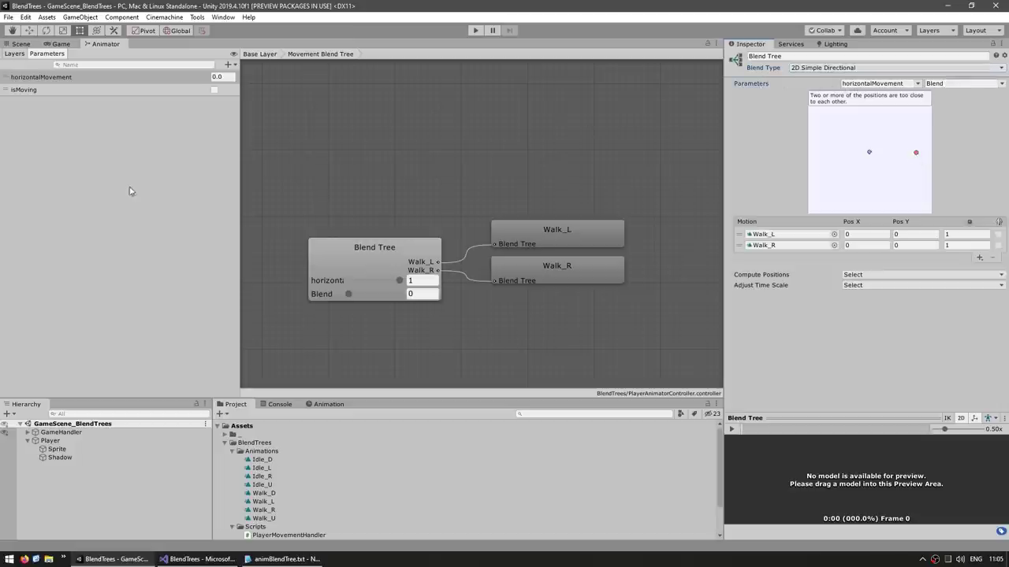
Add a float parameter named verticalMovement and assign it as the Movement Blend Tree's second blend parameter
{"action": "left_click", "coordinate": [69, 226]}
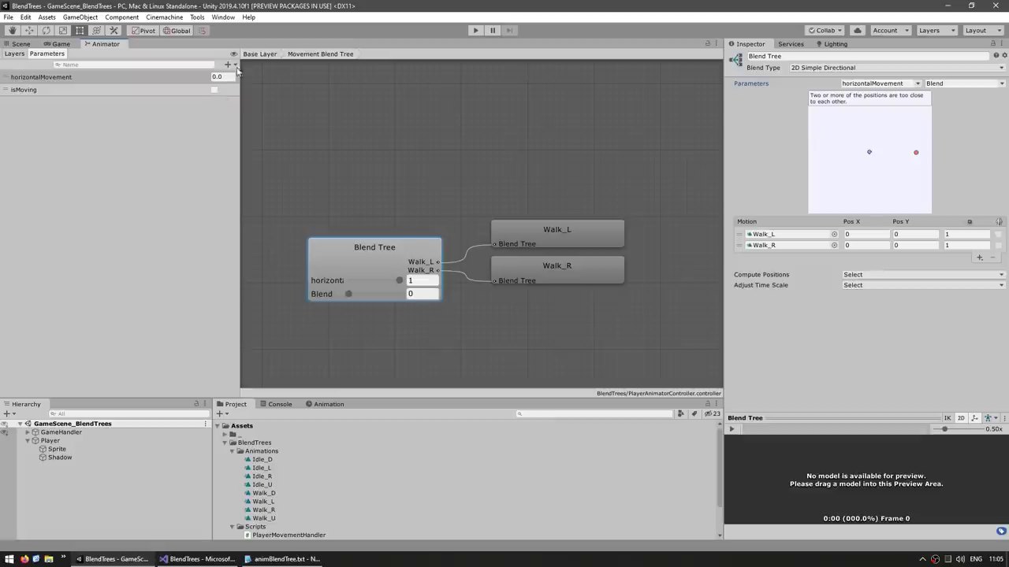
{"action": "left_click", "coordinate": [228, 64]}
{"action": "left_click", "coordinate": [245, 78]}
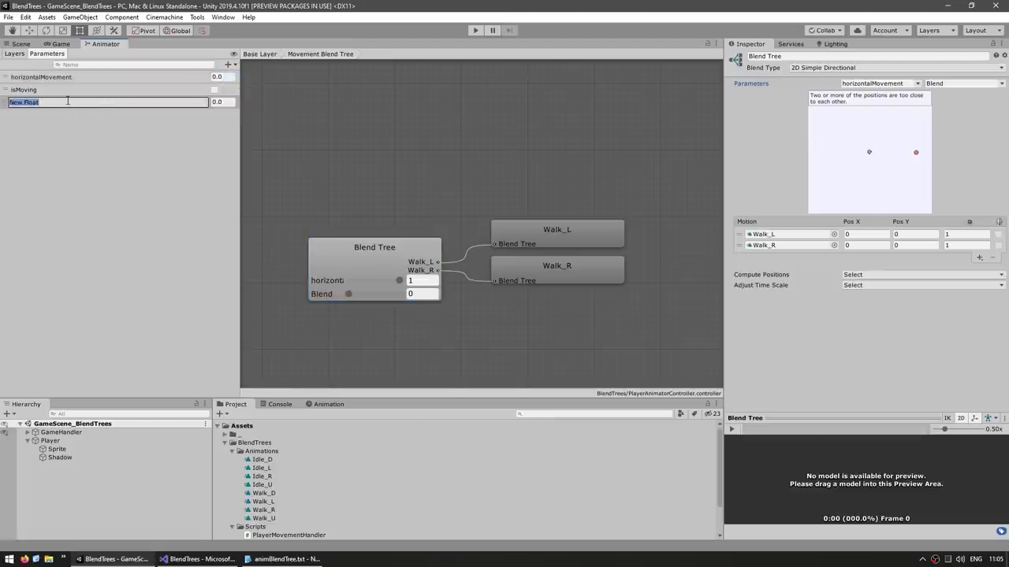
{"action": "type", "text": "verticalMovement"}
{"action": "key", "text": "Return"}
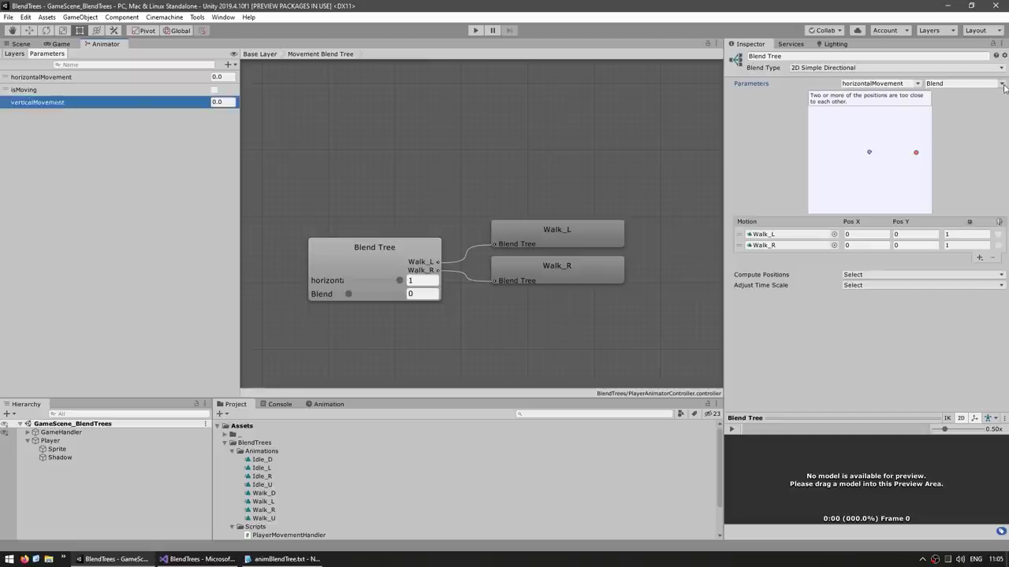
{"action": "left_click", "coordinate": [958, 83]}
{"action": "left_click", "coordinate": [949, 108]}
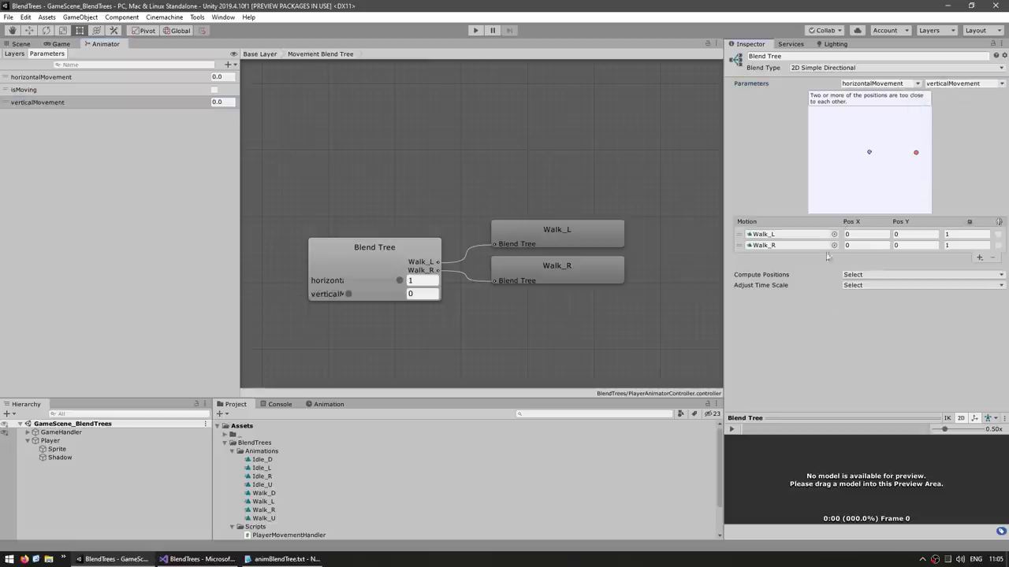
Add two motion fields to the Movement Blend Tree and assign the Walk_U and Walk_D animations to them
{"action": "left_click", "coordinate": [980, 257]}
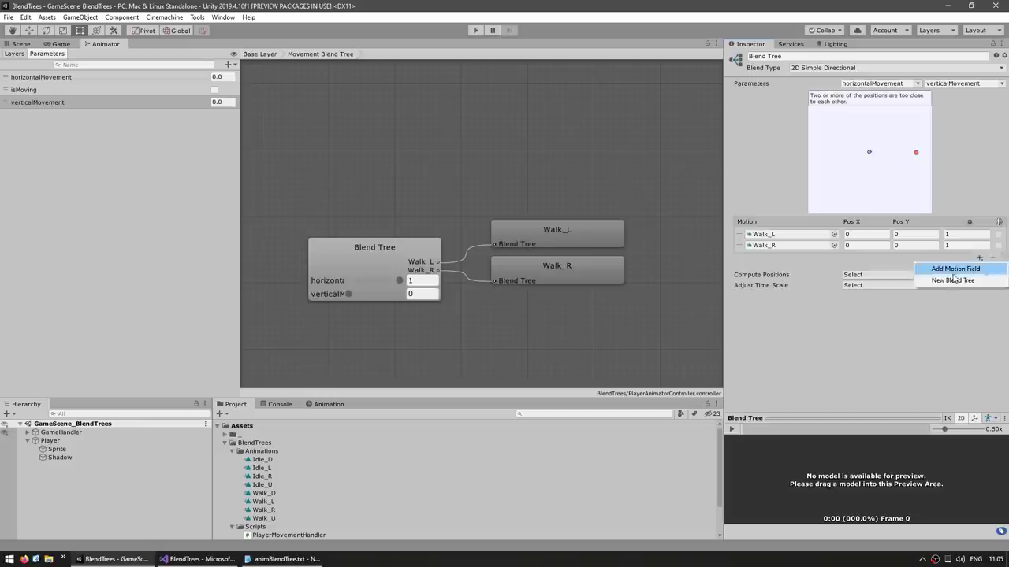
{"action": "left_click", "coordinate": [973, 281]}
{"action": "left_click", "coordinate": [834, 257]}
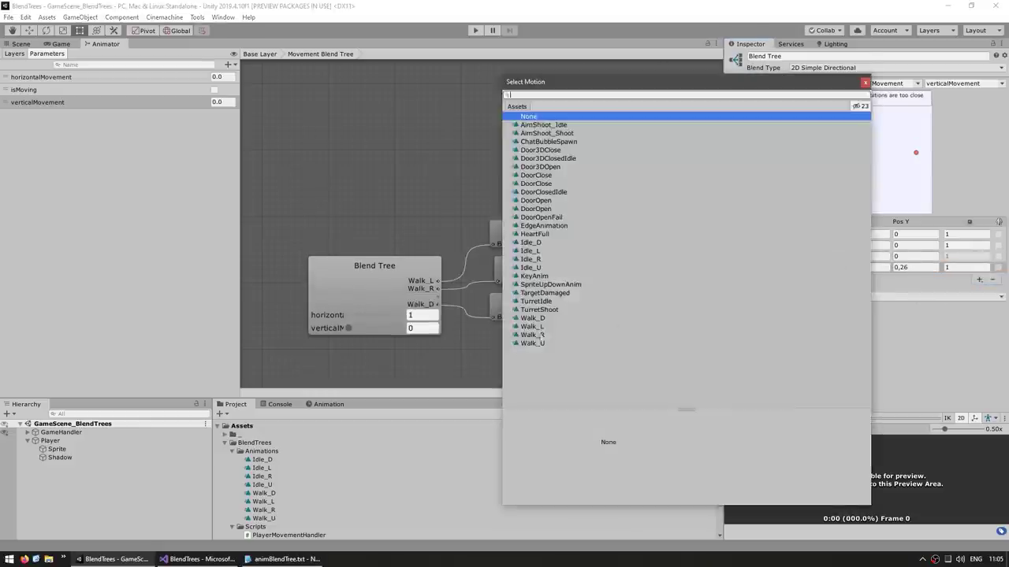
{"action": "double_click", "coordinate": [850, 366]}
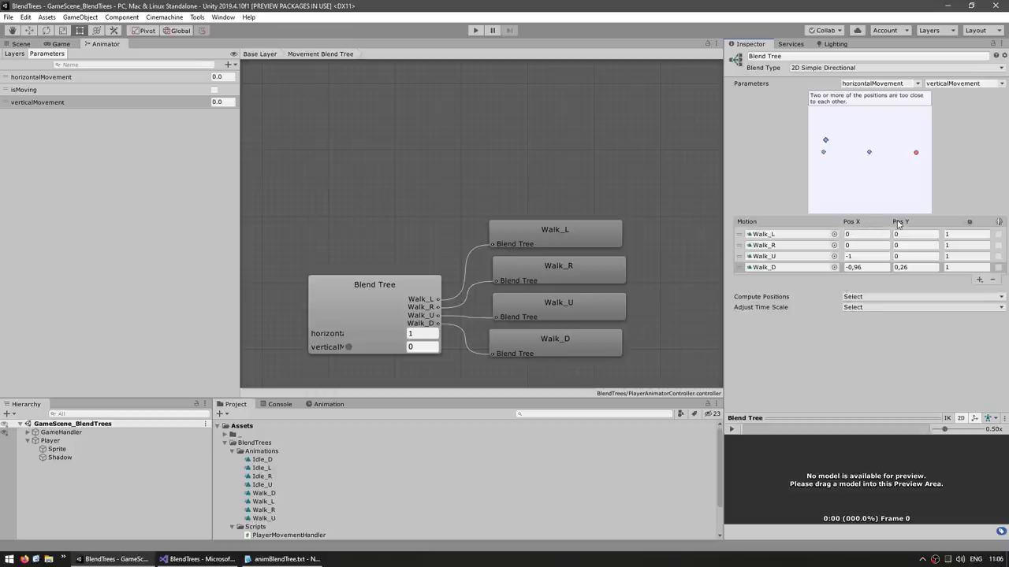
Set the motion positions to Walk_L (-0.5, 0), Walk_R (0.5, 0), Walk_U (0, 0.5) and Walk_D (0, -0.5)
{"action": "left_click_drag", "start_coordinate": [869, 152], "coordinate": [901, 158]}
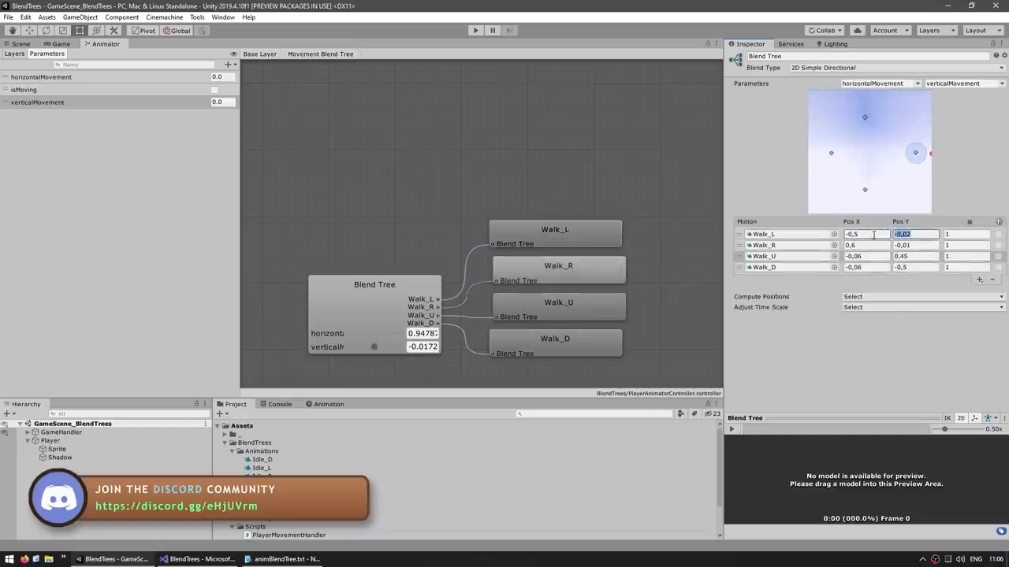
{"action": "key", "text": "Tab"}
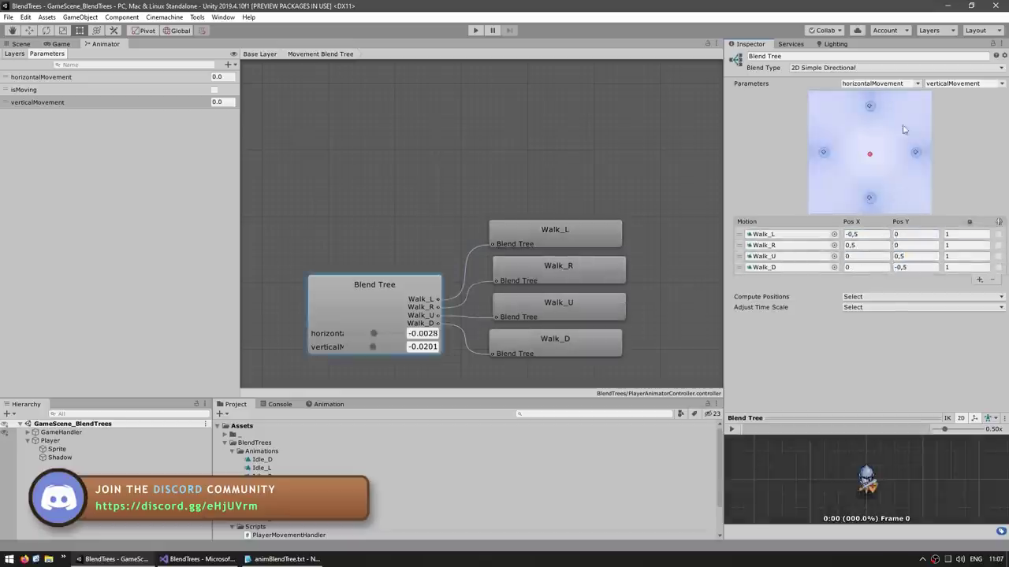
{"action": "type", "text": "5"}
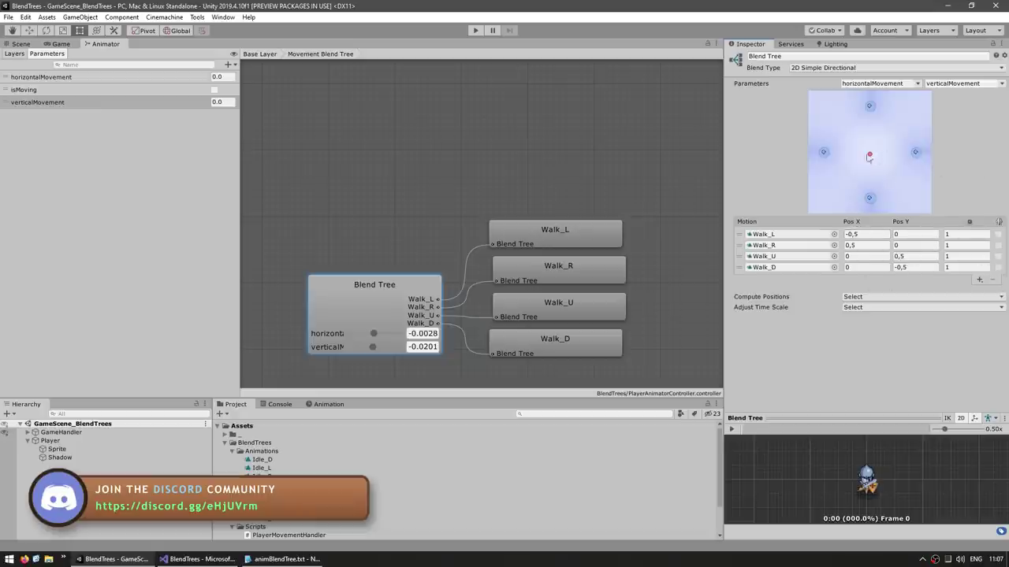
Play the walk animation preview and move the blend sample point across the diagram to check the directional motions
{"action": "mouse_move", "coordinate": [870, 156]}
{"action": "left_mouse_down"}
{"action": "mouse_move", "coordinate": [870, 167]}
{"action": "mouse_move", "coordinate": [874, 155]}
{"action": "left_mouse_up"}
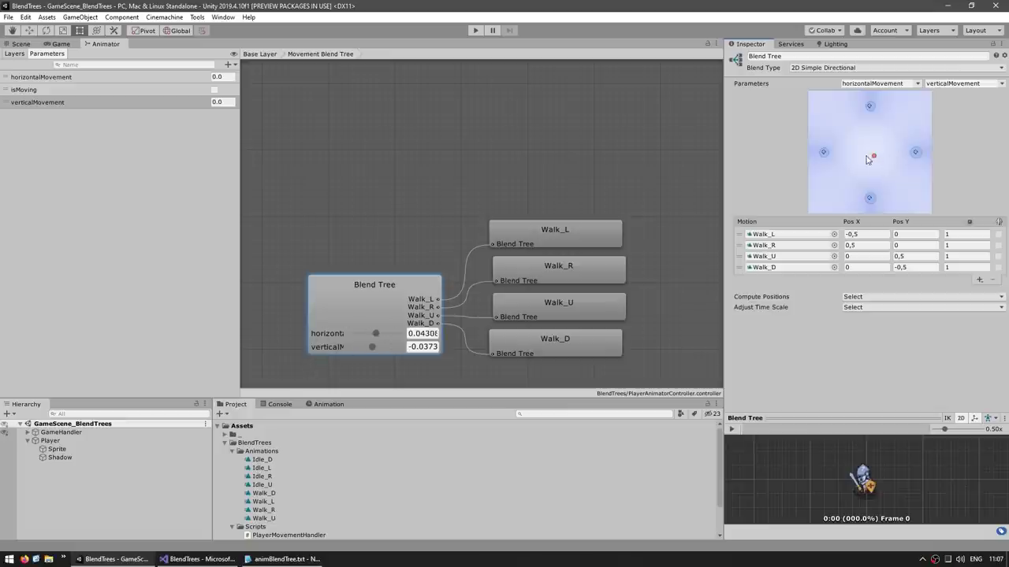
{"action": "left_click_drag", "start_coordinate": [872, 156], "coordinate": [960, 156]}
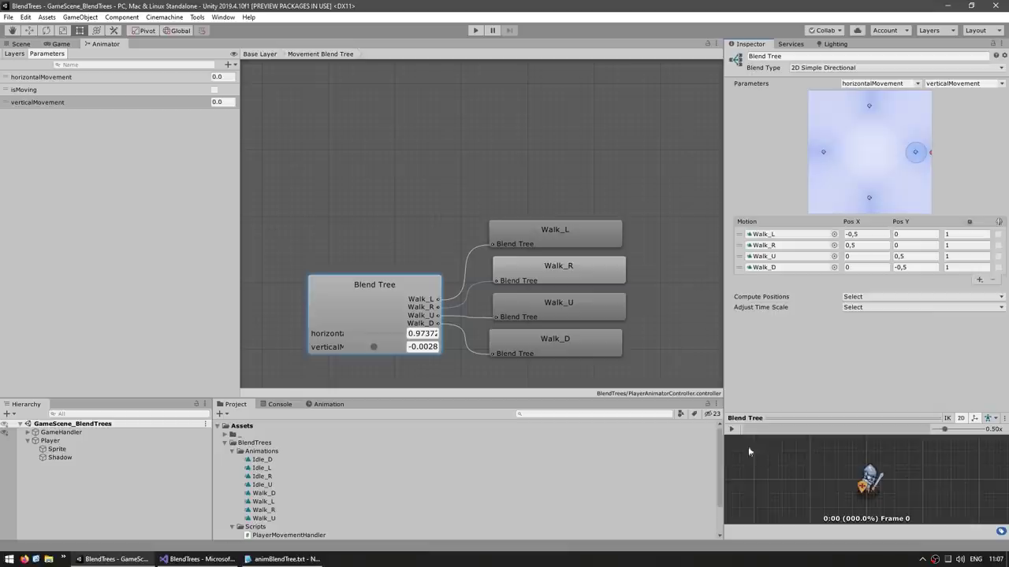
{"action": "left_click", "coordinate": [731, 429]}
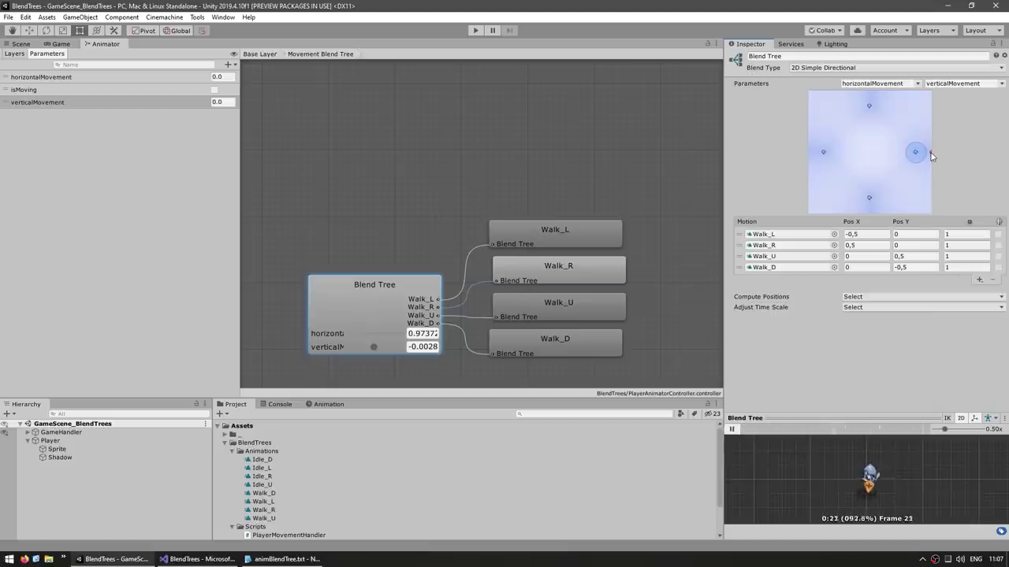
{"action": "mouse_move", "coordinate": [931, 156]}
{"action": "left_mouse_down"}
{"action": "mouse_move", "coordinate": [872, 85]}
{"action": "mouse_move", "coordinate": [874, 230]}
{"action": "mouse_move", "coordinate": [818, 167]}
{"action": "mouse_move", "coordinate": [790, 155]}
{"action": "mouse_move", "coordinate": [872, 68]}
{"action": "mouse_move", "coordinate": [996, 135]}
{"action": "mouse_move", "coordinate": [815, 291]}
{"action": "mouse_move", "coordinate": [742, 179]}
{"action": "mouse_move", "coordinate": [735, 149]}
{"action": "left_mouse_up"}
Return to the Base Layer and open the Idle Blend Tree
{"action": "middle_click_drag", "start_coordinate": [670, 314], "coordinate": [664, 246]}
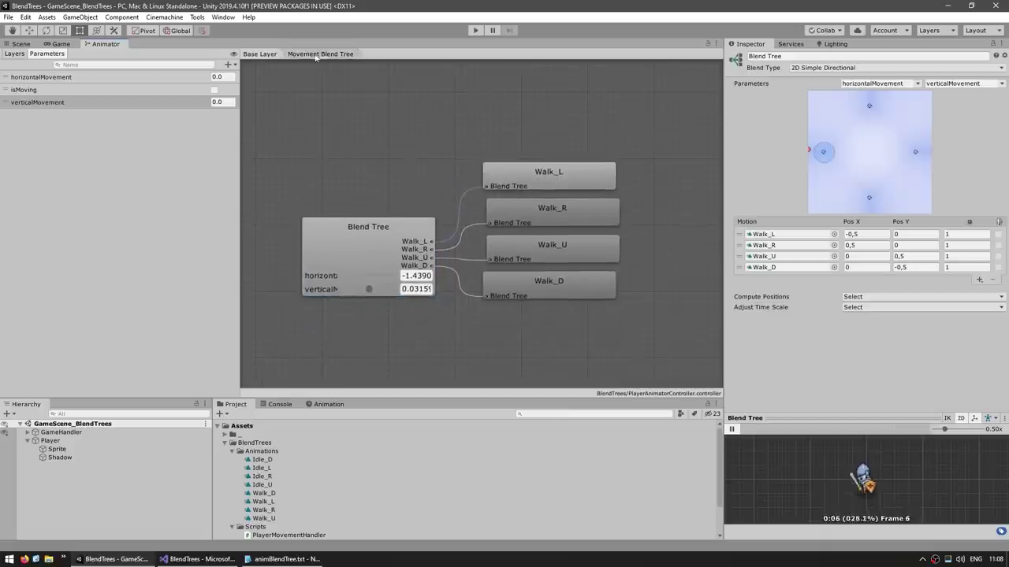
{"action": "left_click", "coordinate": [259, 54]}
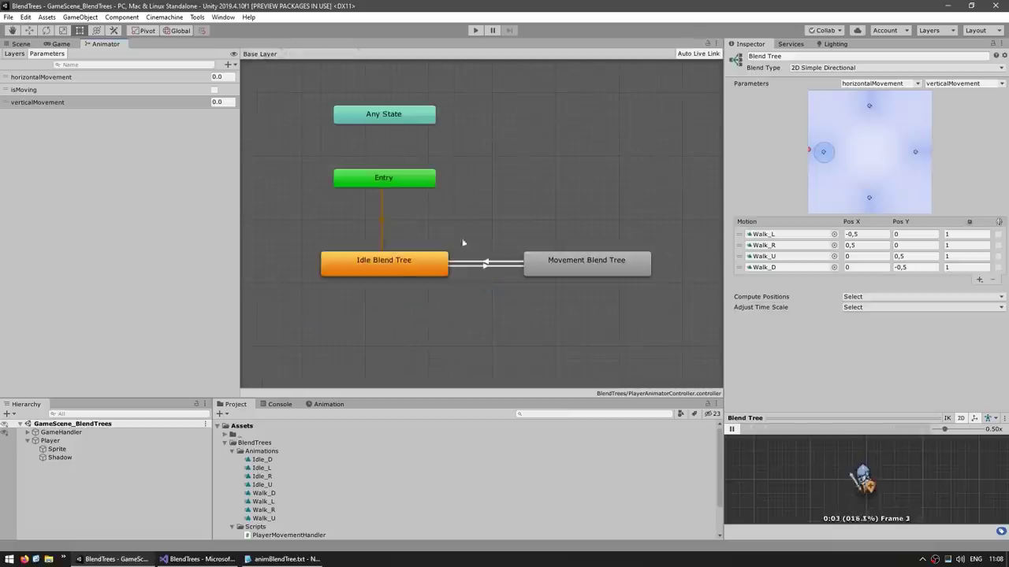
{"action": "left_click", "coordinate": [389, 264]}
{"action": "double_click", "coordinate": [412, 264]}
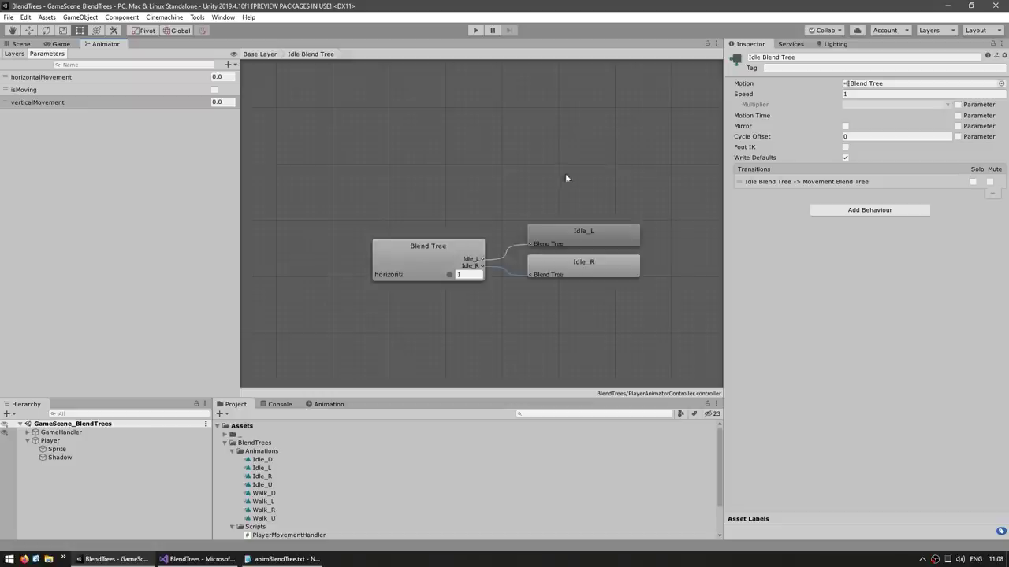
Add the Idle_D and Idle_U motions to the Idle Blend Tree and change its blend type to 2D Simple Directional
{"action": "left_click", "coordinate": [378, 270]}
{"action": "left_click", "coordinate": [979, 162]}
{"action": "left_click", "coordinate": [979, 174]}
{"action": "left_click", "coordinate": [819, 68]}
{"action": "left_click", "coordinate": [844, 86]}
Set the idle motion positions to Idle_L (-0.5, 0), Idle_R (0.5, 0), Idle_D (0, -0.5) and Idle_U (0, 0.5)
{"action": "left_click", "coordinate": [847, 256]}
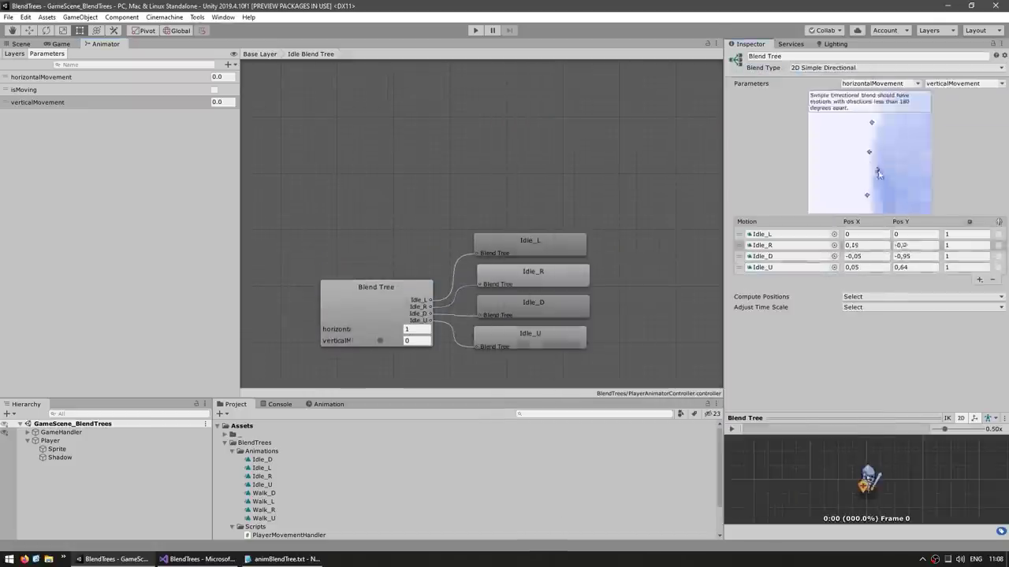
{"action": "left_click", "coordinate": [867, 234]}
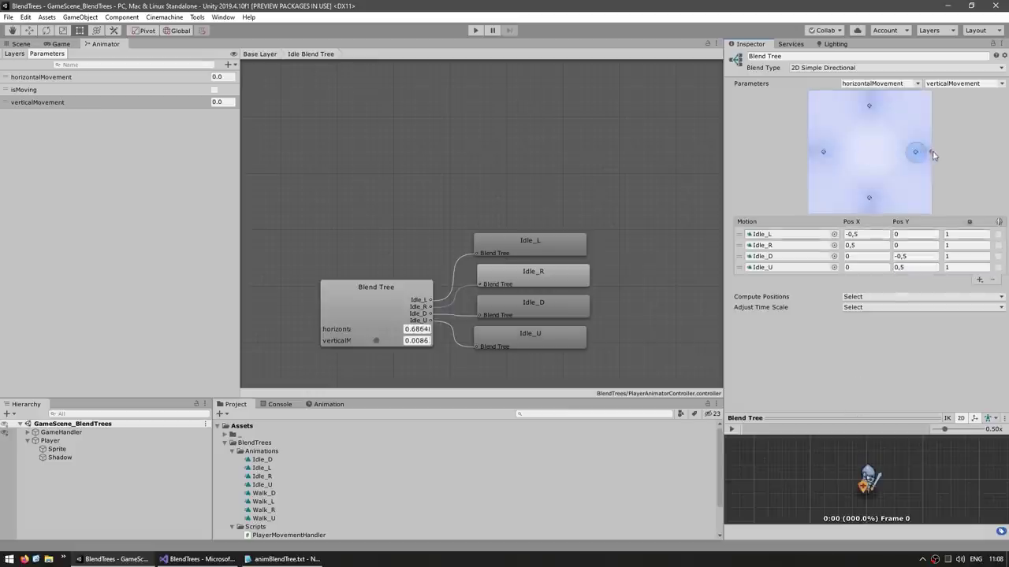
Preview the idle directional blend by moving the sample point from the Idle_R side through the centre to Idle_L
{"action": "left_click_drag", "start_coordinate": [914, 152], "coordinate": [872, 155]}
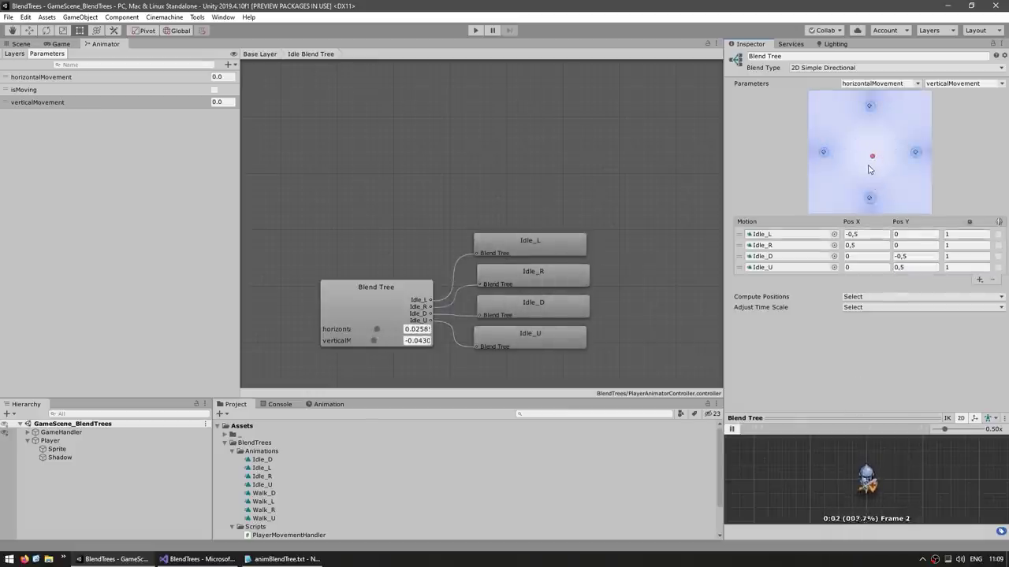
{"action": "left_click_drag", "start_coordinate": [871, 157], "coordinate": [757, 163]}
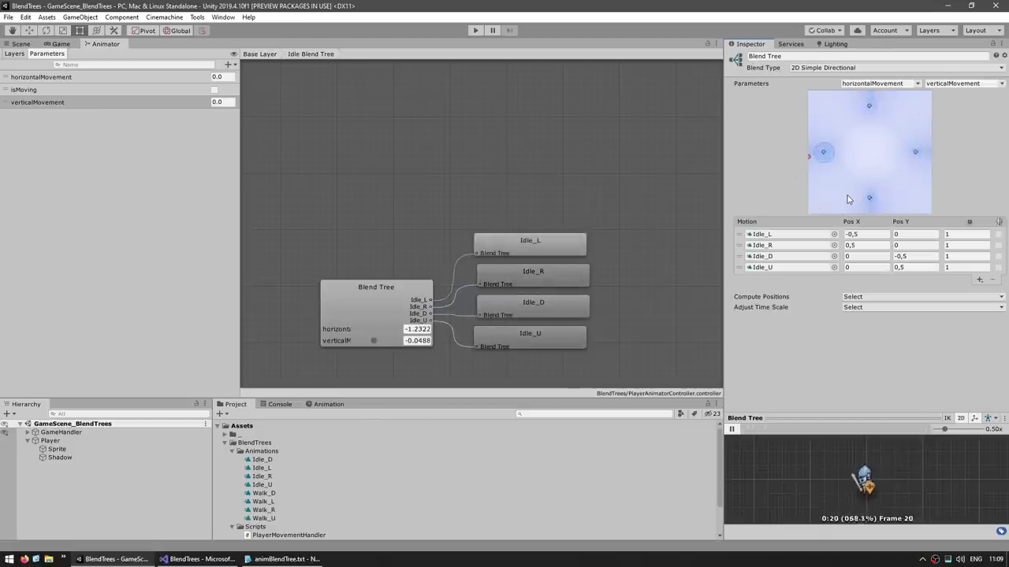
Return to the Base Layer and select a transition between the Idle and Movement Blend Trees
{"action": "left_click", "coordinate": [575, 190]}
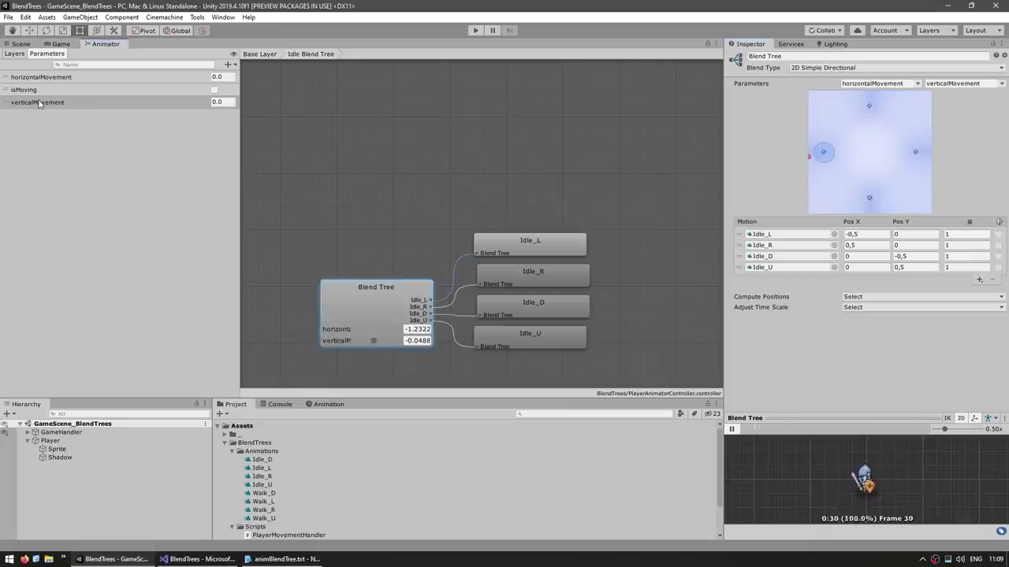
{"action": "double_click", "coordinate": [348, 163]}
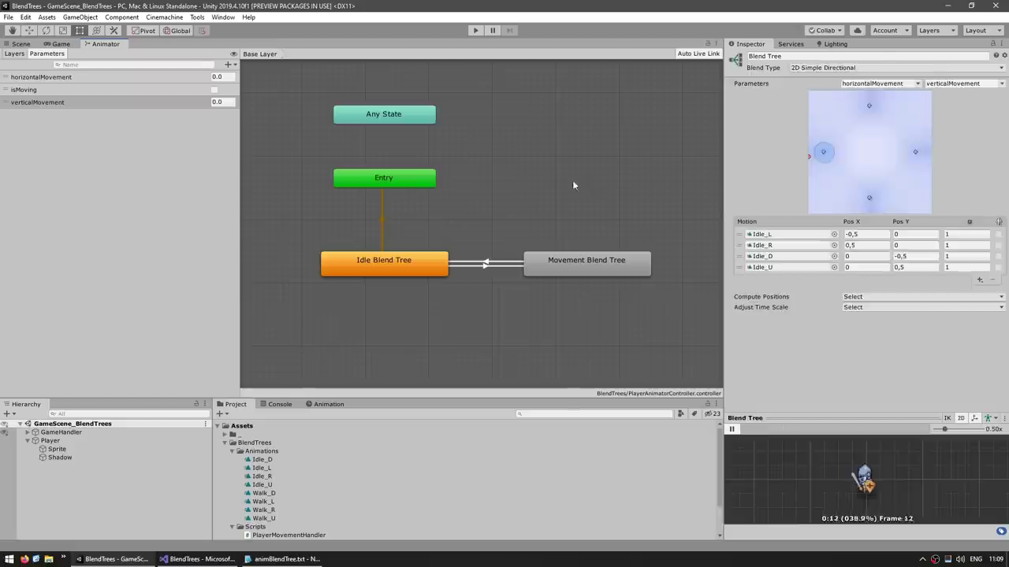
{"action": "left_click", "coordinate": [483, 266]}
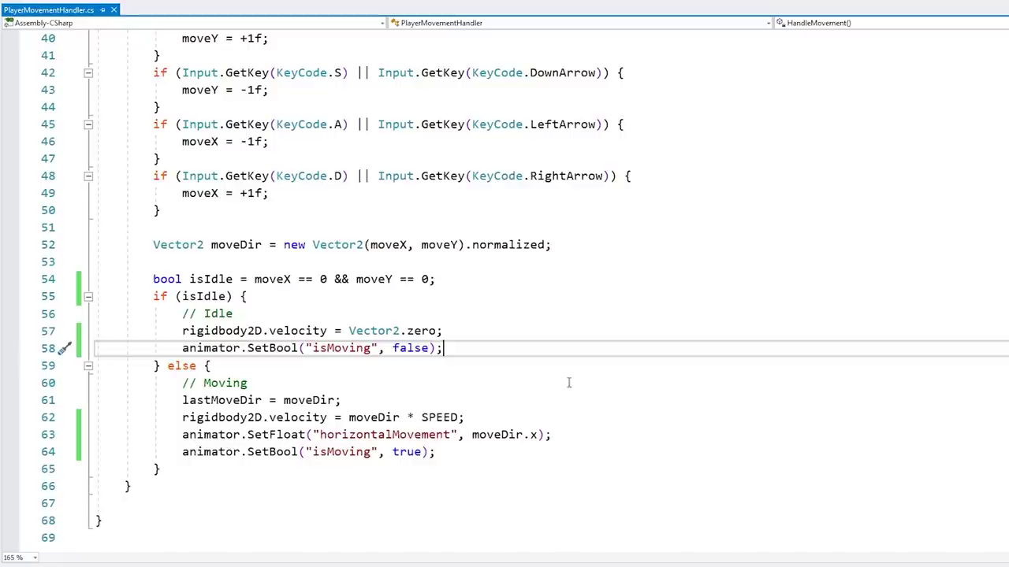
In the PlayerMovementHandler script, duplicate the SetFloat line of the moving branch and change the copy's parameter name to "verticalMovement"
{"action": "scroll", "coordinate": [505, 284], "scroll_direction": "down", "scroll_amount": 2}
{"action": "scroll", "coordinate": [504, 284], "scroll_direction": "up", "scroll_amount": 2}
{"action": "left_click", "coordinate": [357, 435]}
{"action": "left_click", "coordinate": [262, 434]}
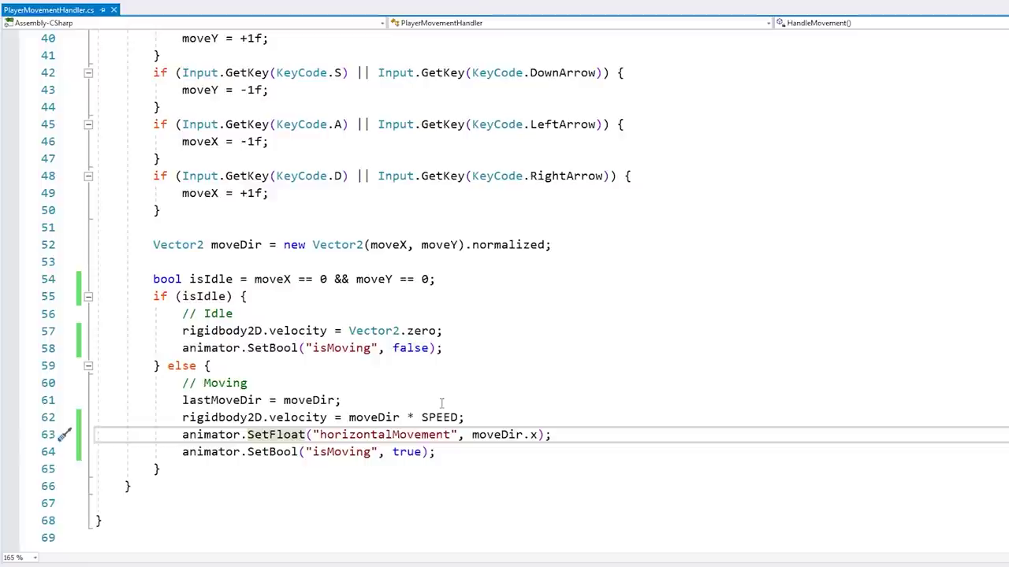
{"action": "key", "text": "ctrl+d"}
{"action": "key", "text": "ctrl+Right"}
{"action": "key", "text": "ctrl+Right"}
{"action": "key", "text": "ctrl+Right"}
{"action": "key", "text": "ctrl+shift+Left"}
{"action": "type", "text": "vertical"}
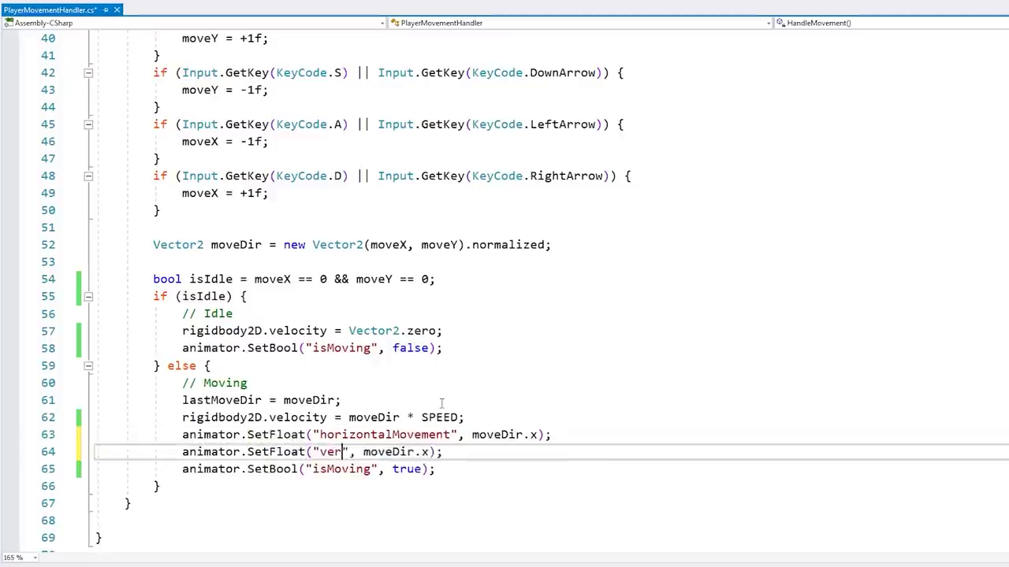
{"action": "type", "text": "Movement"}
Change the value passed to the verticalMovement SetFloat call to moveDir.y
{"action": "key", "text": "ctrl+Right"}
{"action": "key", "text": "ctrl+Right"}
{"action": "key", "text": "ctrl+Right"}
{"action": "key", "text": "ctrl+Right"}
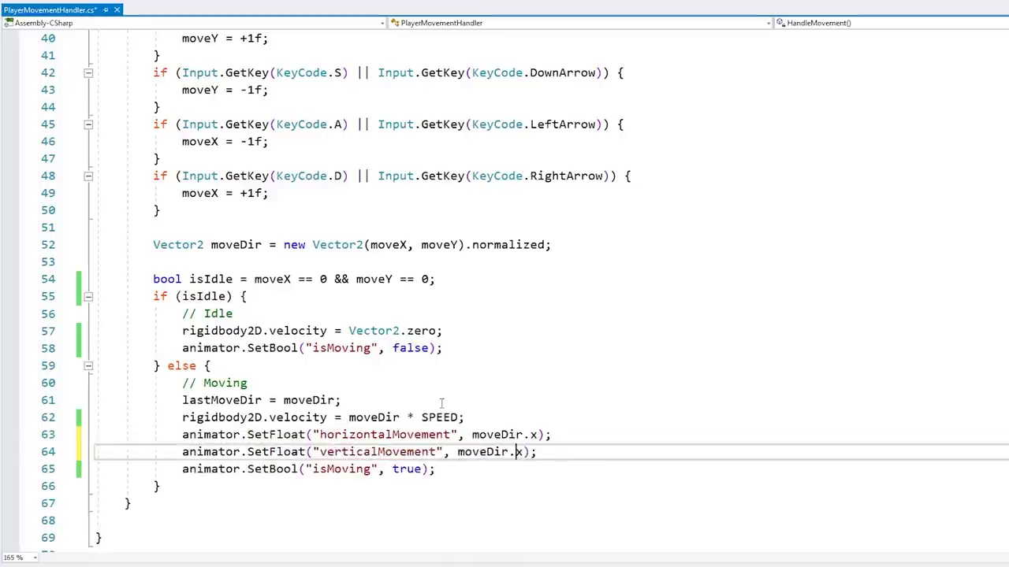
{"action": "key", "text": "shift+Right"}
{"action": "type", "text": "y"}
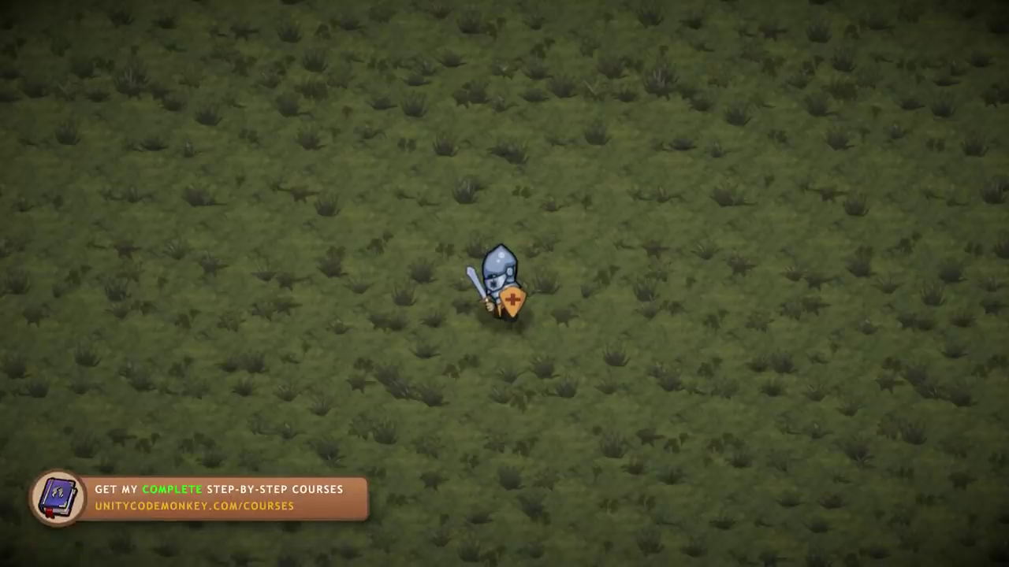
Test the directional animations in the running game by moving the character right, left, up and down
{"action": "key", "text": "d"}
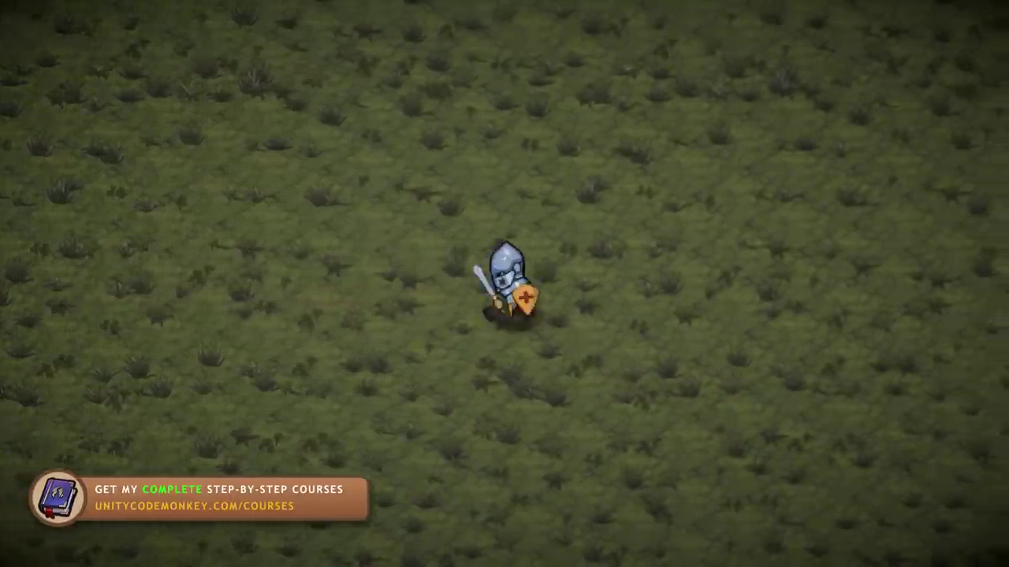
{"action": "key", "text": "a"}
{"action": "key", "text": "d"}
{"action": "key", "text": "w"}
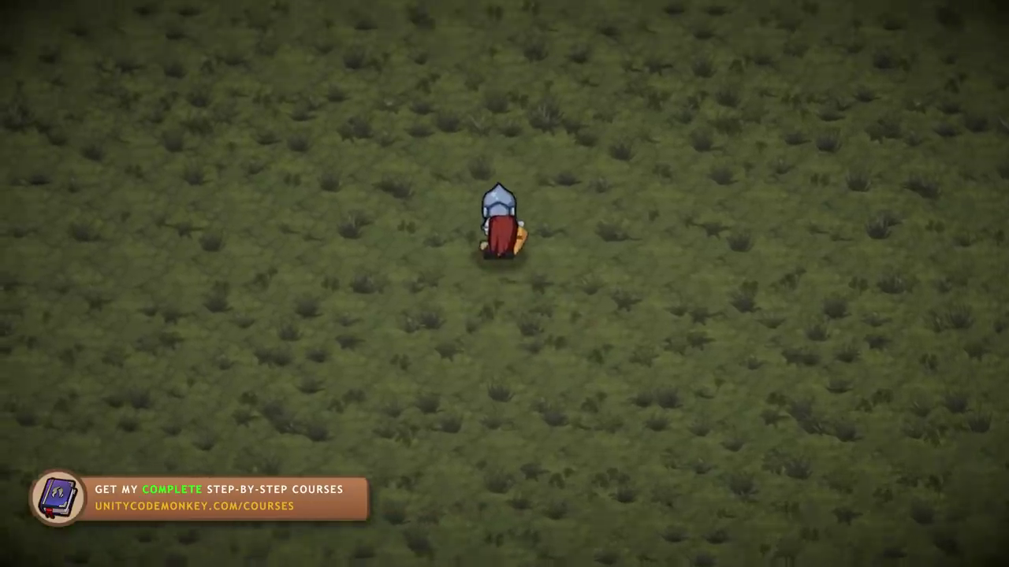
{"action": "key", "text": "s"}
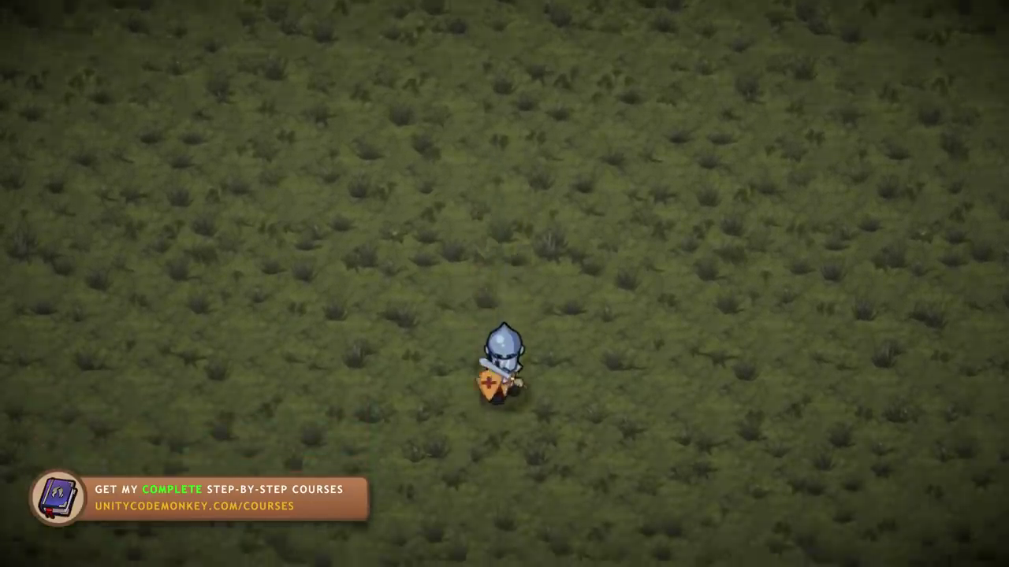